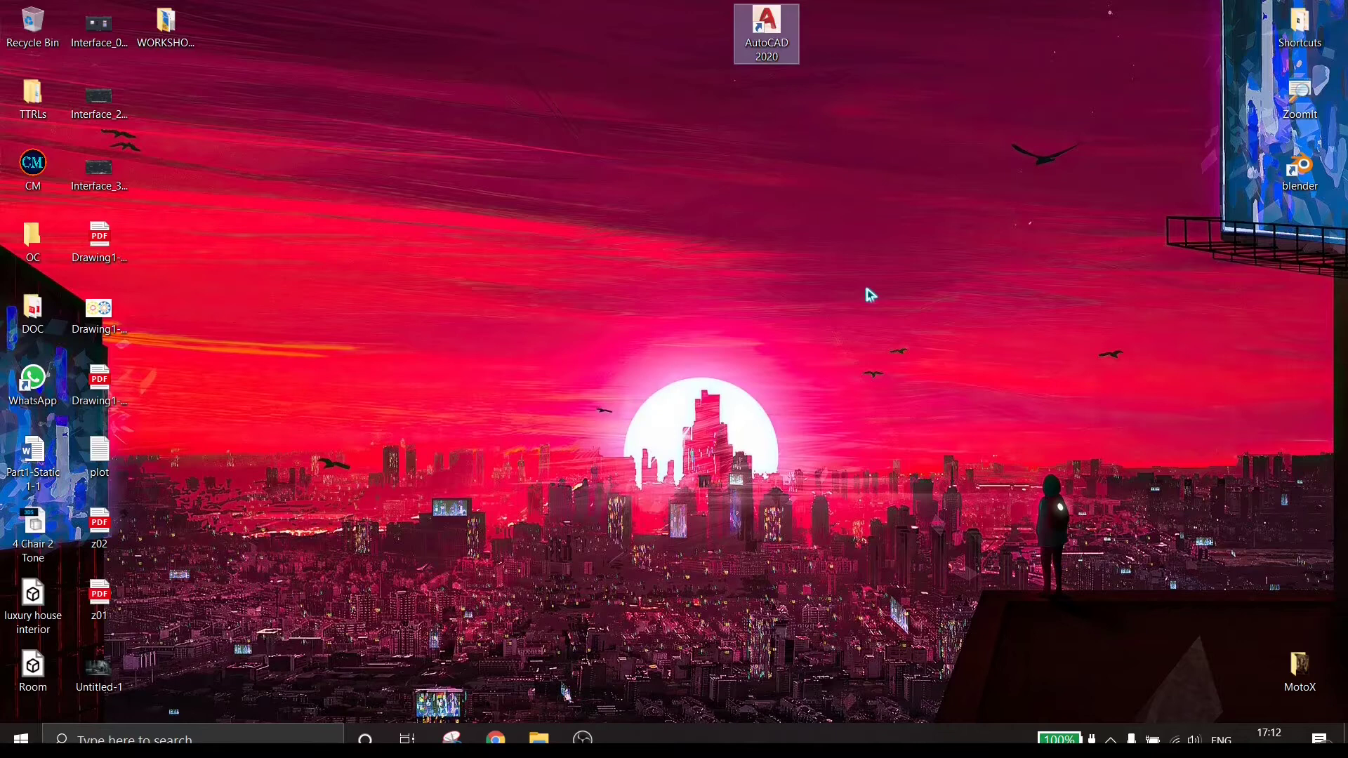
Step: Launch AutoCAD 2020 and start a new blank drawing
{"action": "double_click", "coordinate": [778, 44]}
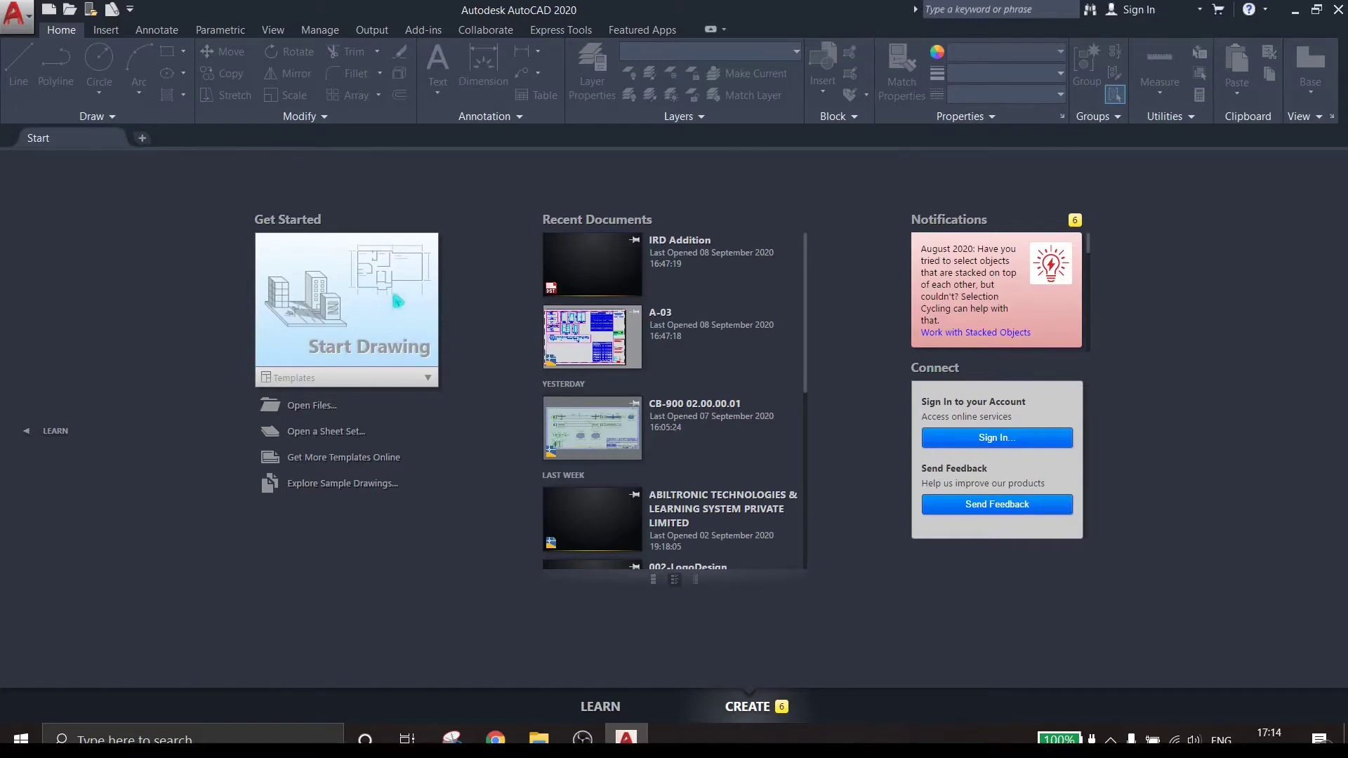
{"action": "left_click", "coordinate": [370, 333]}
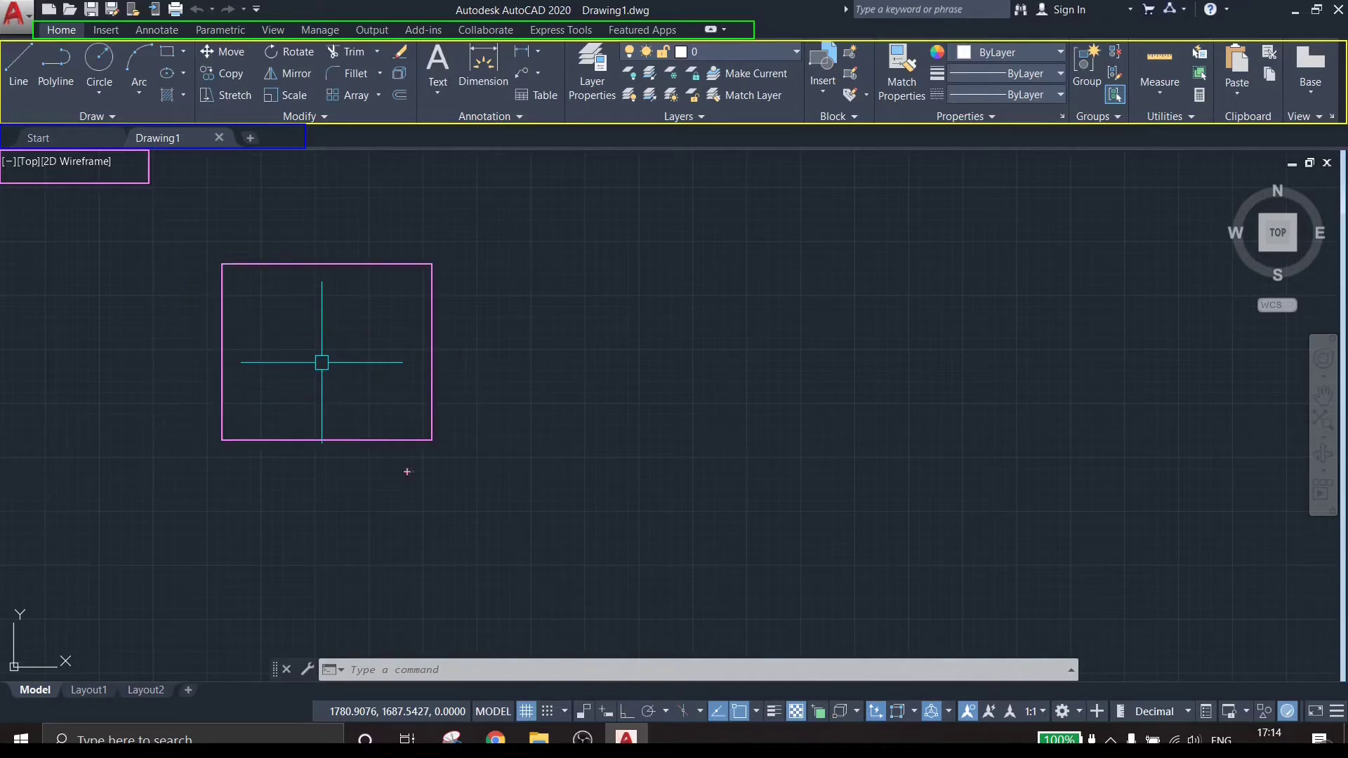
{"action": "left_click_drag", "start_coordinate": [1, 607], "coordinate": [110, 674], "text": "ctrl"}
{"action": "mouse_move", "coordinate": [1, 675]}
{"action": "left_mouse_down", "text": "ctrl"}
{"action": "mouse_move", "coordinate": [56, 705]}
{"action": "mouse_move", "coordinate": [221, 705]}
{"action": "left_mouse_up", "text": "ctrl"}
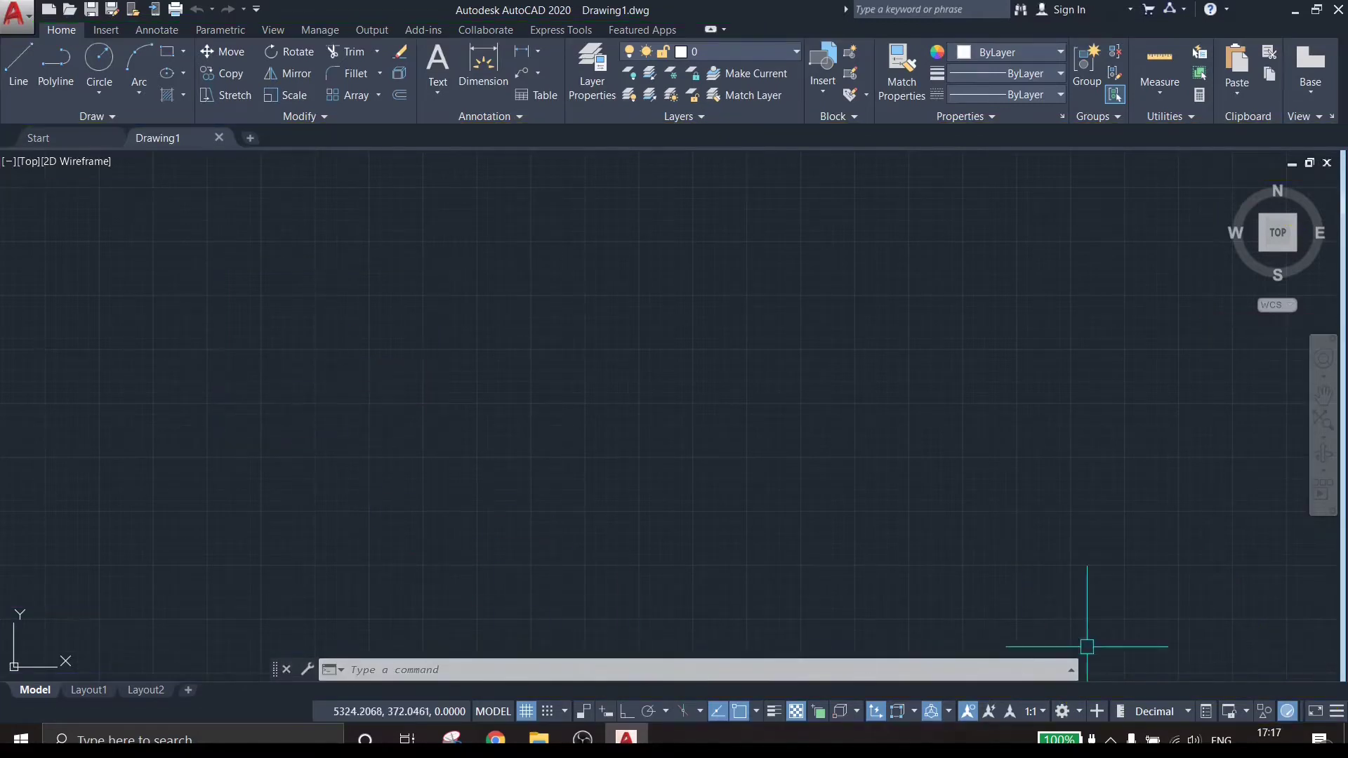
Step: Switch the workspace from Drafting & Annotation to 3D Basics
{"action": "left_click", "coordinate": [1082, 711]}
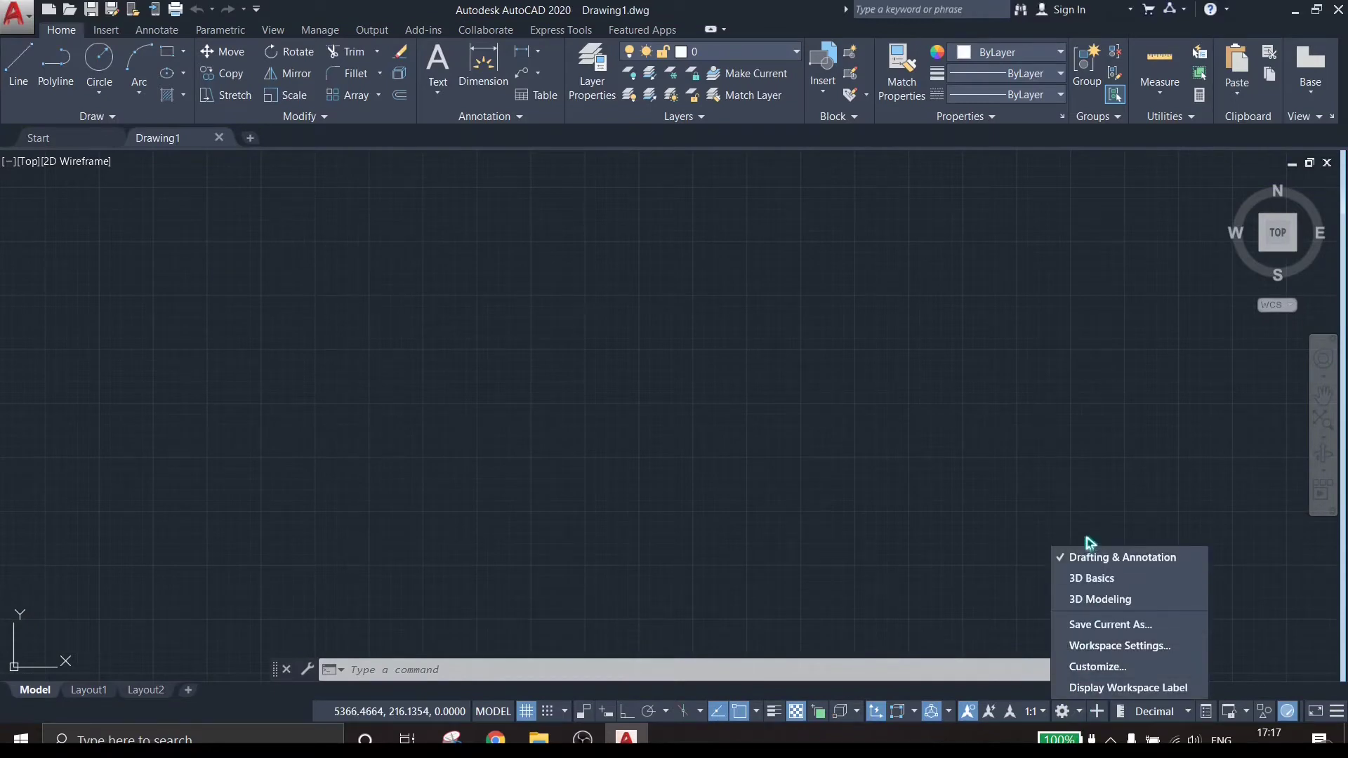
{"action": "left_click", "coordinate": [1078, 712]}
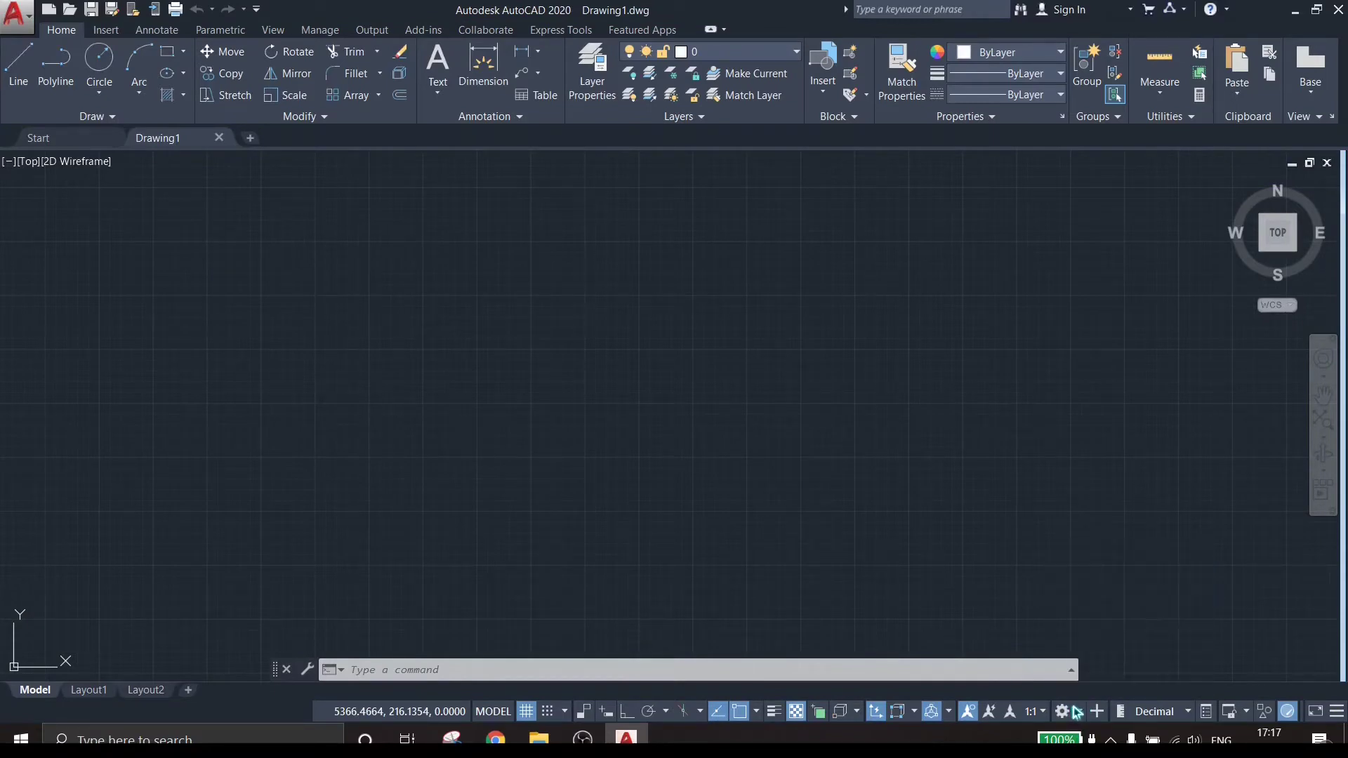
{"action": "left_click", "coordinate": [1078, 711]}
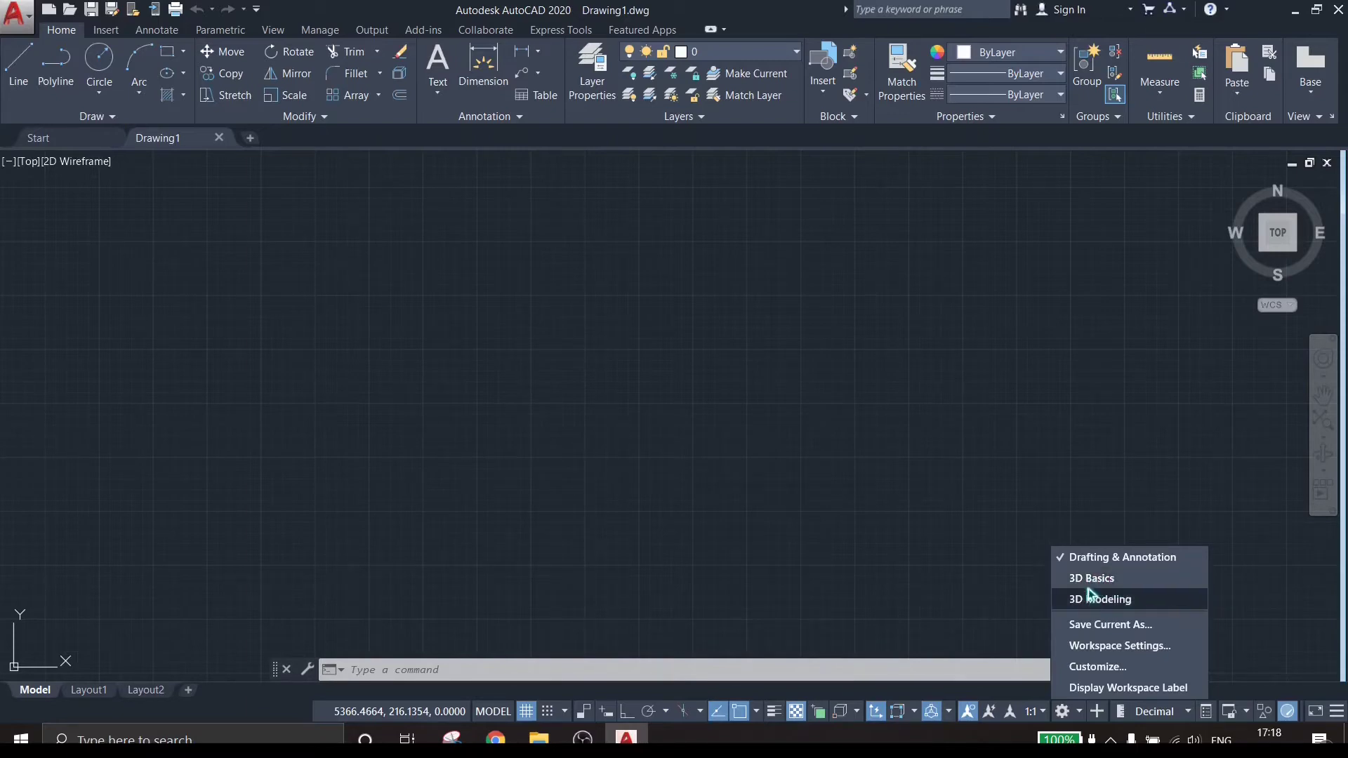
{"action": "left_click", "coordinate": [1097, 599]}
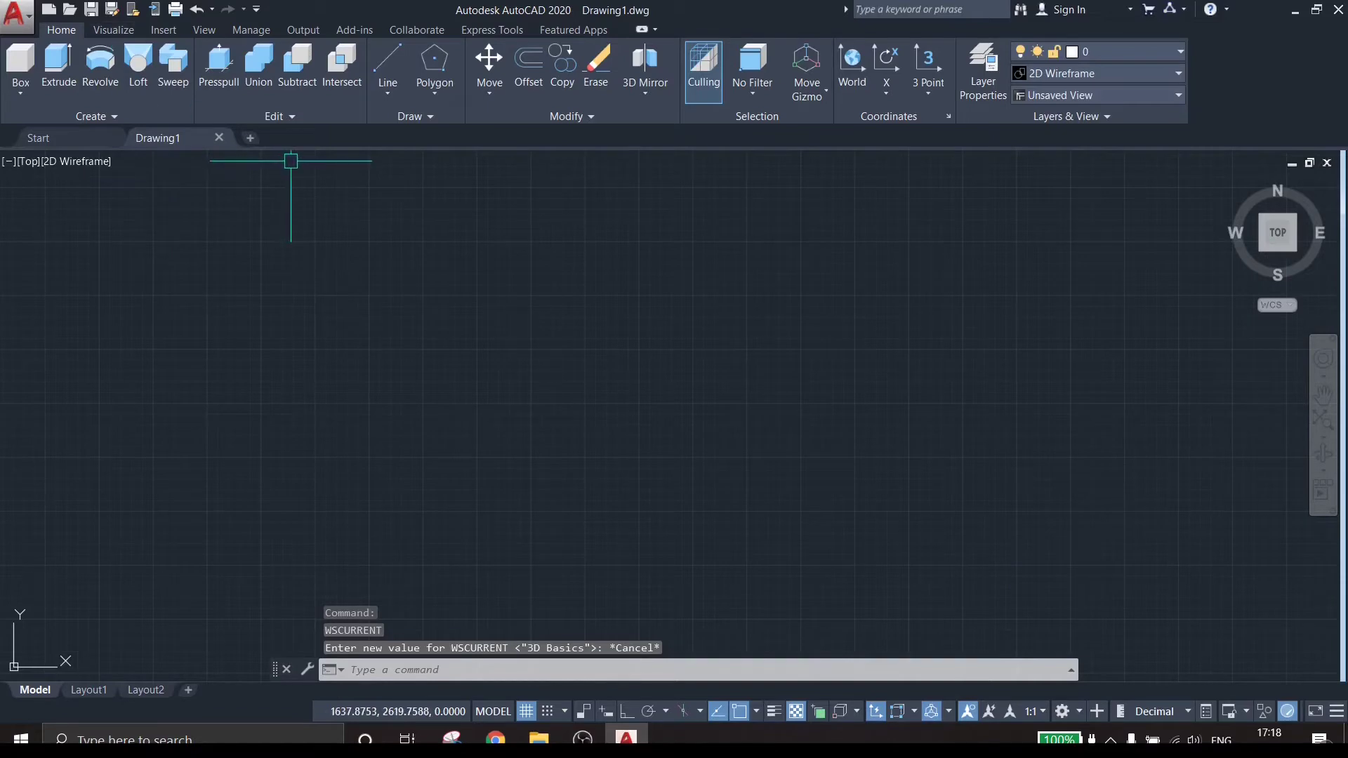
{"action": "left_click_drag", "start_coordinate": [1179, 139], "coordinate": [0, 27], "text": "ctrl"}
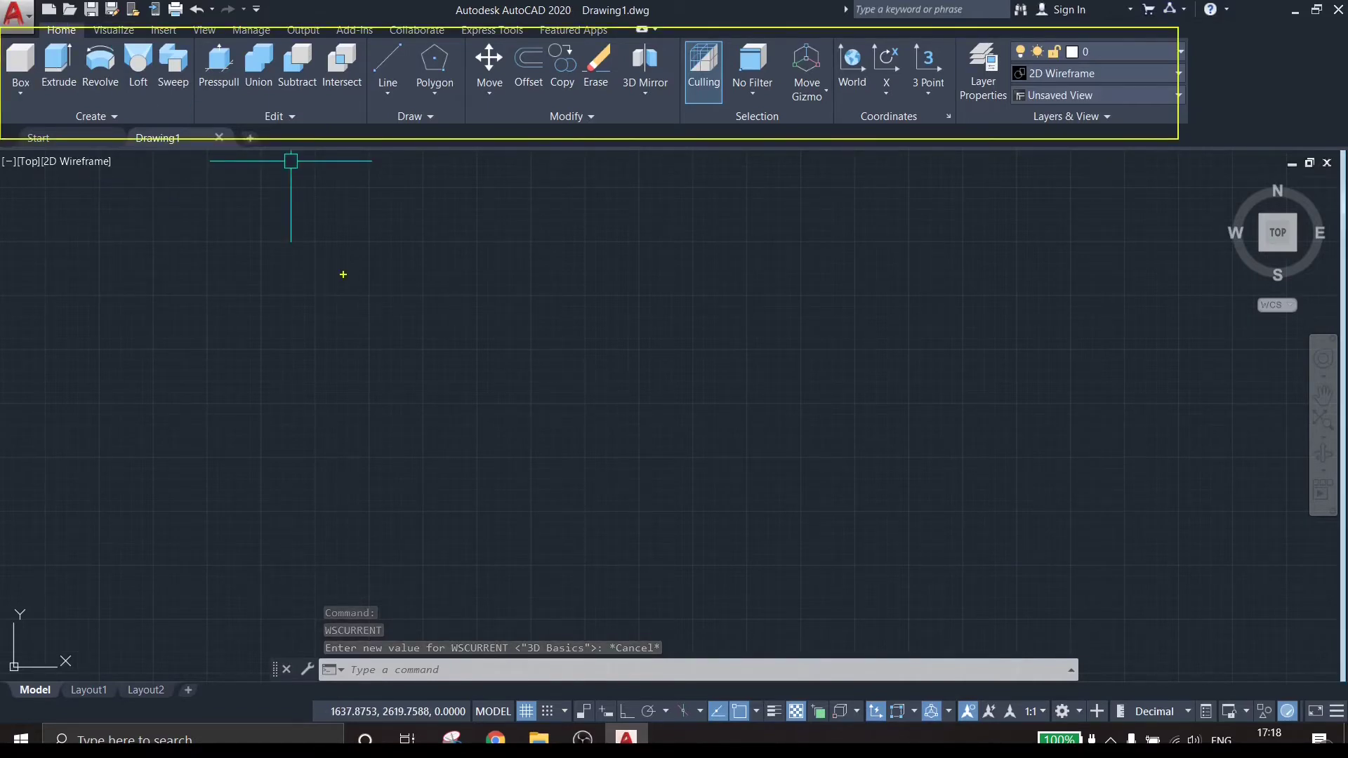
{"action": "key", "text": "Escape"}
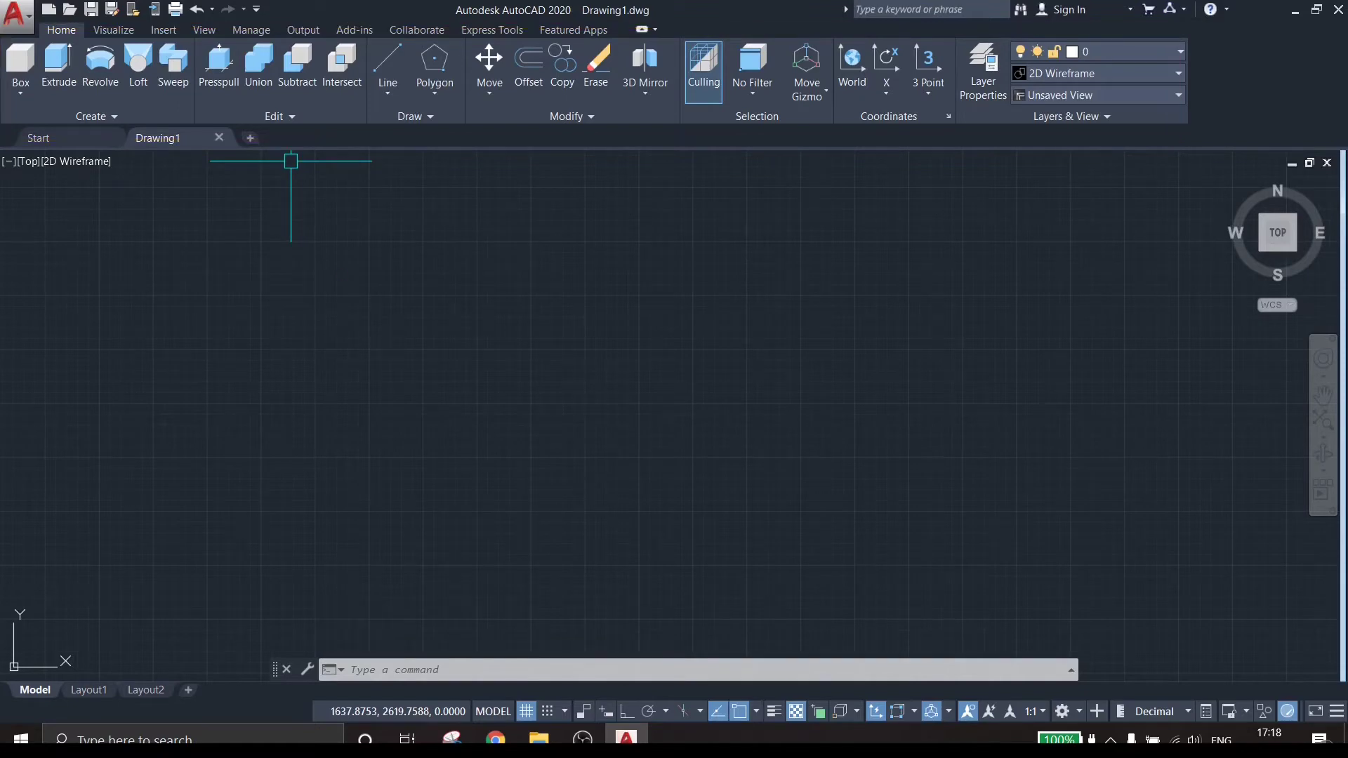
Step: Switch the workspace to 3D Modeling
{"action": "left_click", "coordinate": [1082, 713]}
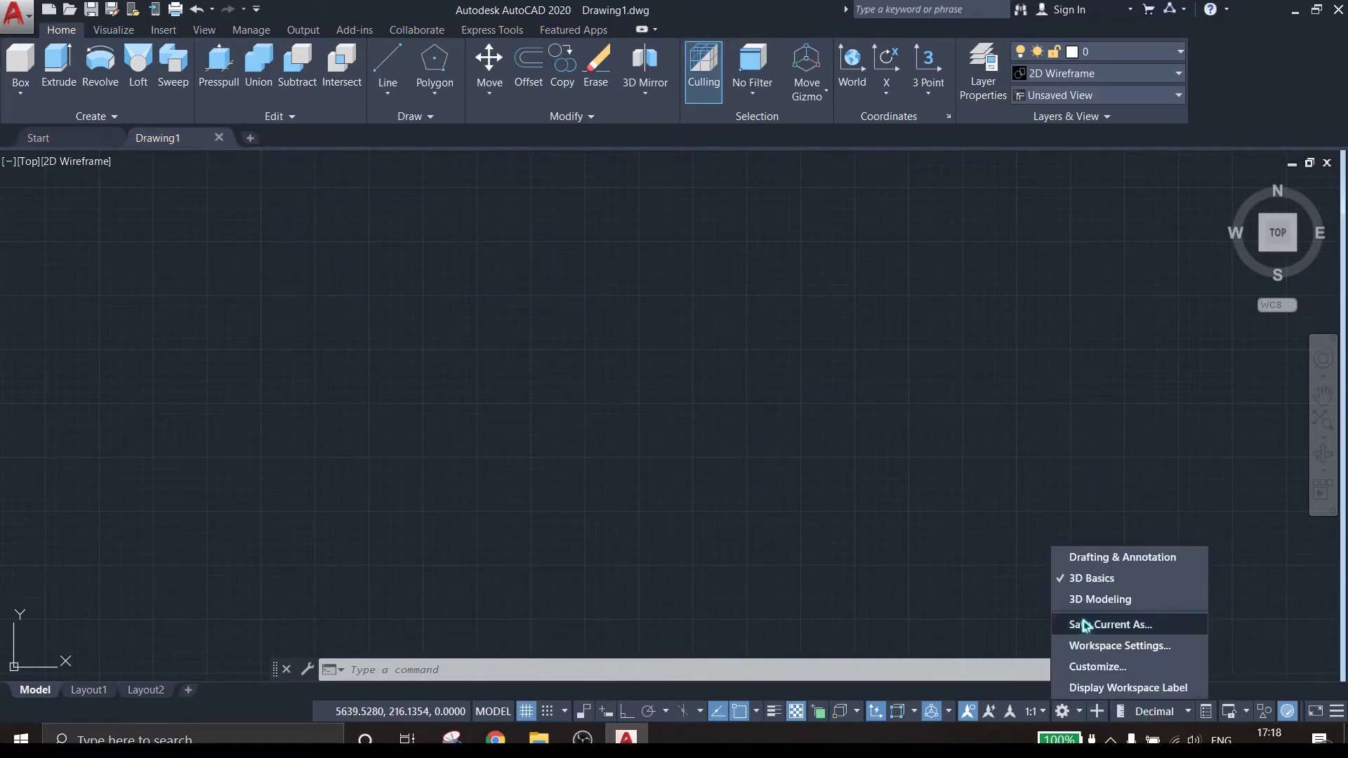
{"action": "left_click", "coordinate": [1076, 603]}
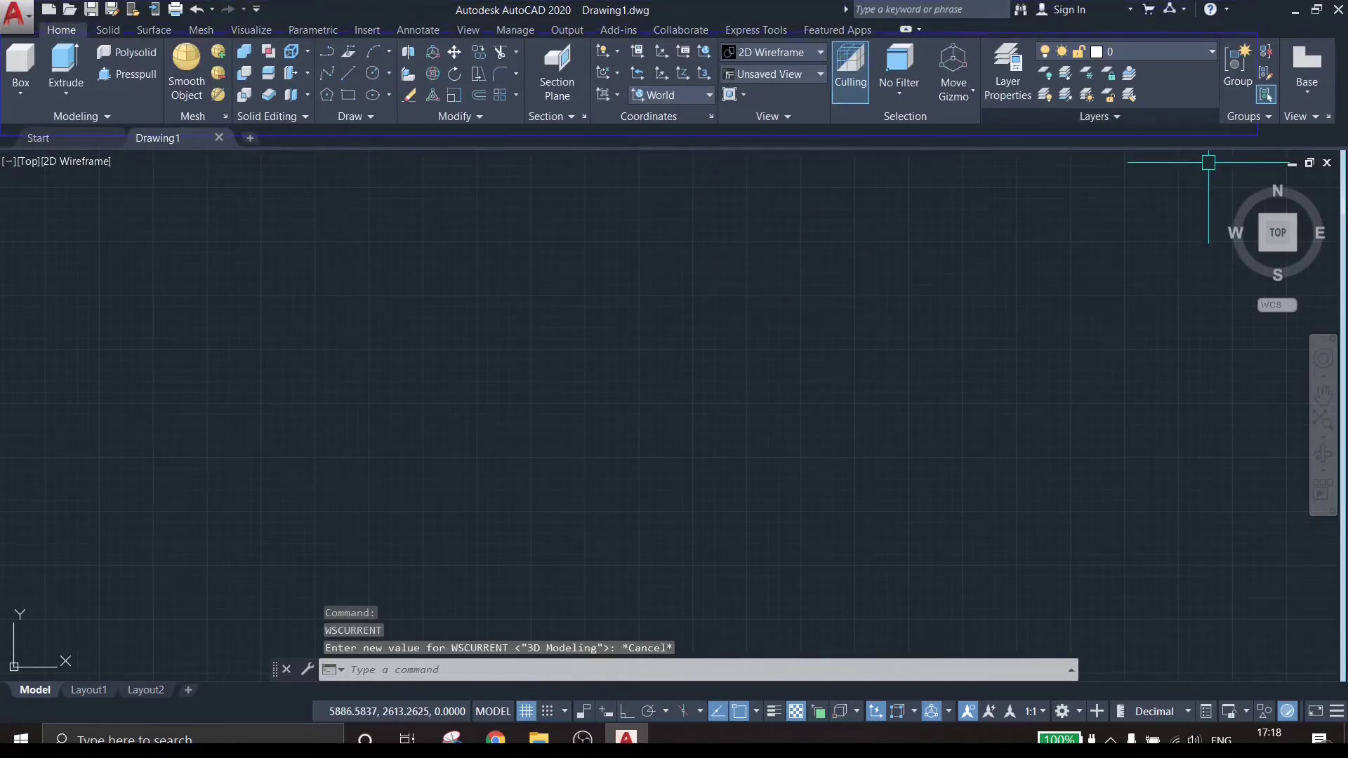
{"action": "left_click", "coordinate": [732, 477]}
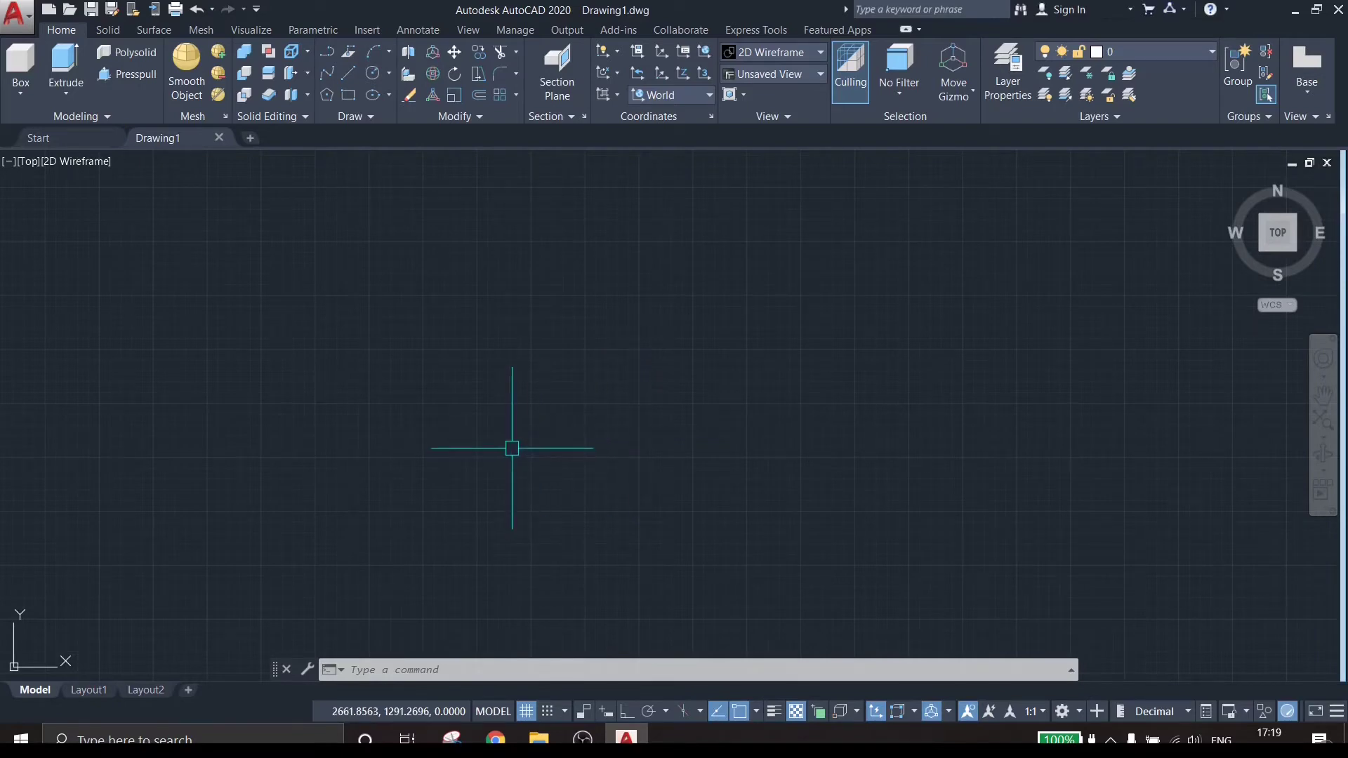
Step: Draw a freehand rectangle in the top view, roughly twice as wide as tall, above and to the right of the origin
{"action": "mouse_move", "coordinate": [1260, 254]}
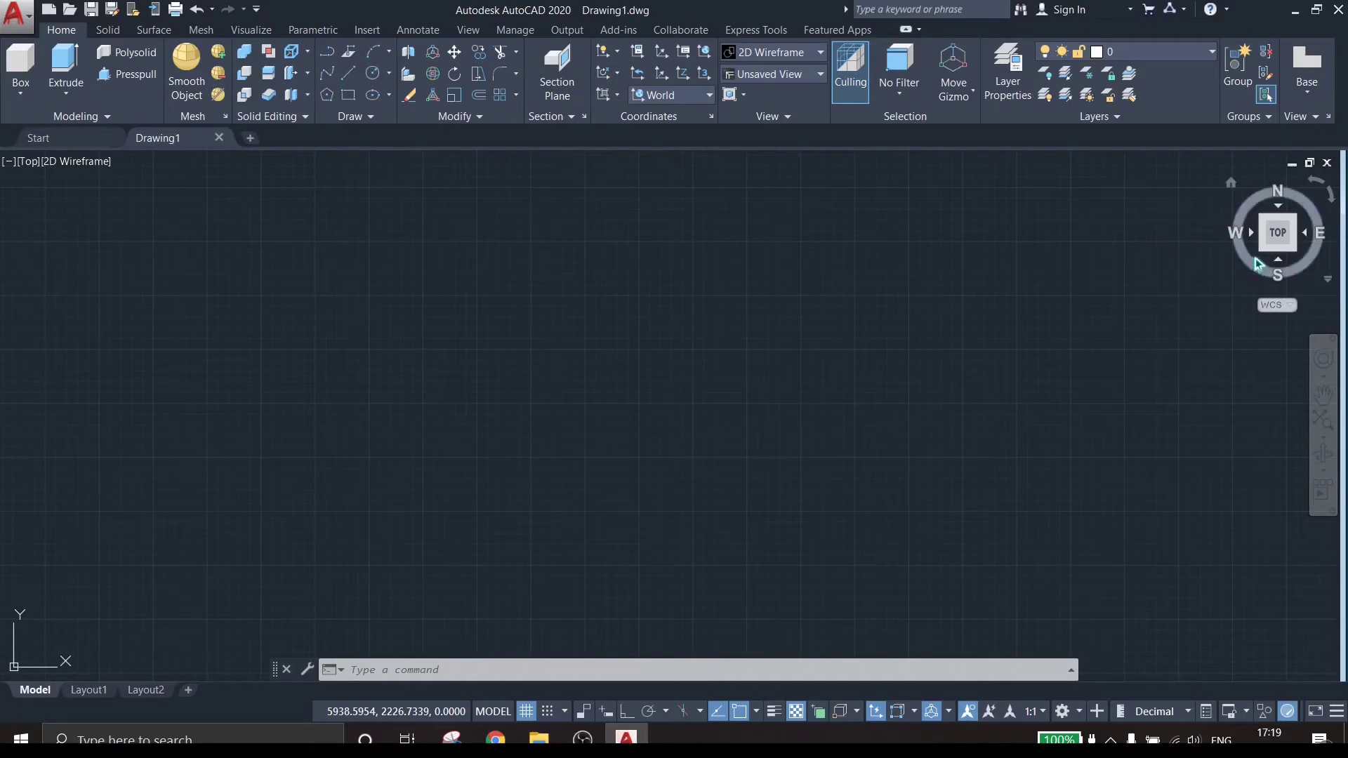
{"action": "left_click_drag", "start_coordinate": [1260, 250], "coordinate": [1001, 368]}
{"action": "left_click", "coordinate": [1296, 229]}
{"action": "type", "text": "rec"}
{"action": "key", "text": "Return"}
{"action": "left_click", "coordinate": [406, 248]}
{"action": "left_click", "coordinate": [1032, 548]}
{"action": "type", "text": "tex"}
{"action": "key", "text": "Return"}
{"action": "key", "text": "Escape"}
Step: Draw a smaller rectangle inside the first, from its upper-right corner to about its center
{"action": "type", "text": "rec"}
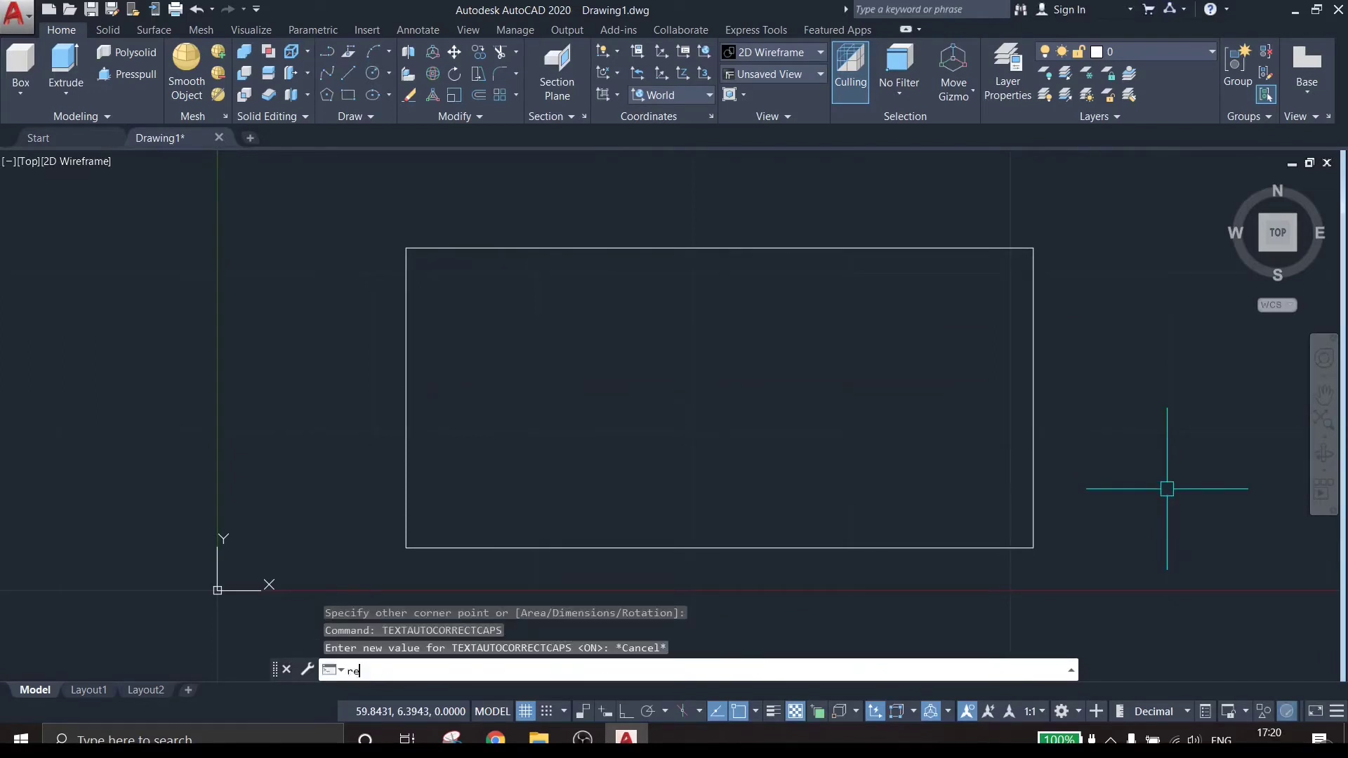
{"action": "key", "text": "Return"}
{"action": "left_click", "coordinate": [1033, 248]}
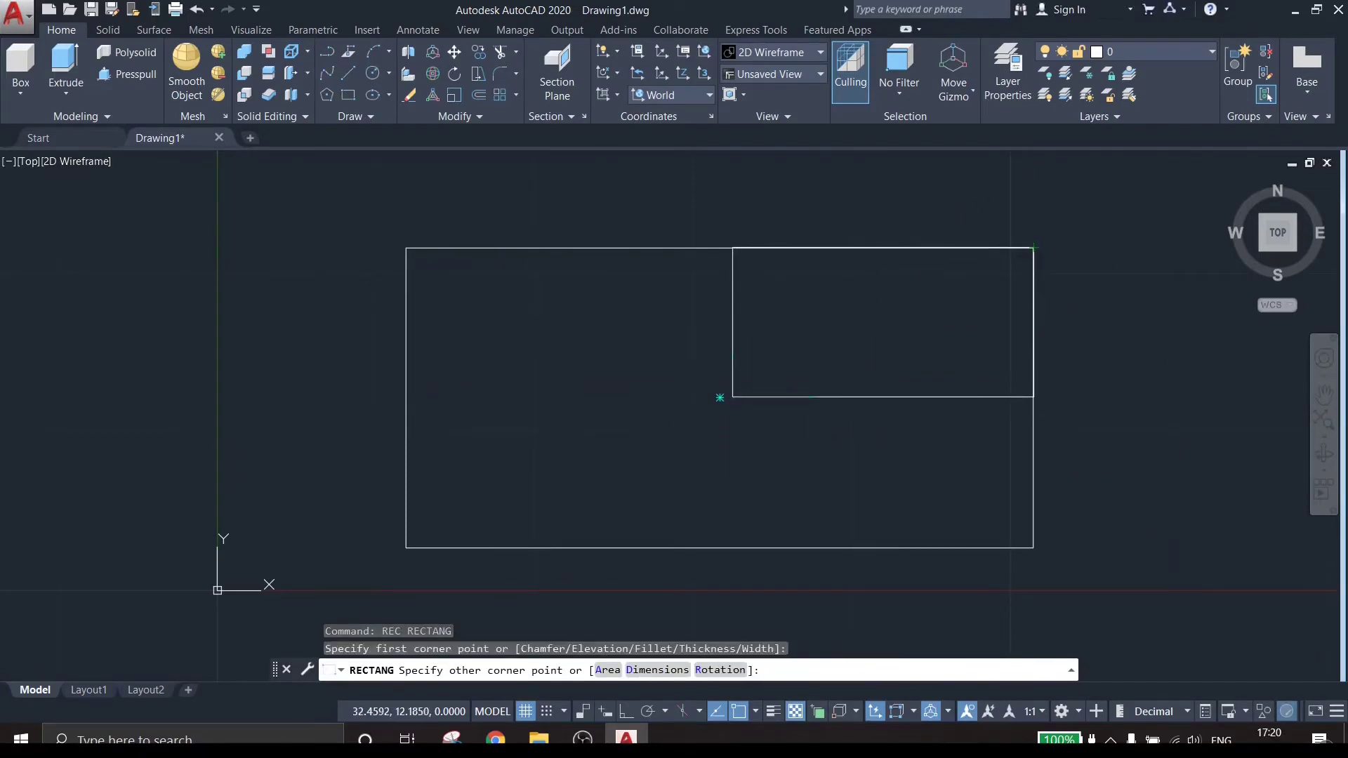
{"action": "left_click", "coordinate": [732, 397]}
Step: Draw a circle freehand inside the left half of the large rectangle
{"action": "type", "text": "c"}
{"action": "key", "text": "Return"}
{"action": "left_click", "coordinate": [527, 401]}
{"action": "left_click", "coordinate": [592, 454]}
Step: Extrude both rectangles and the circle together upward to a freehand height in a tilted 3D view
{"action": "scroll", "coordinate": [681, 422], "scroll_direction": "down", "scroll_amount": 5}
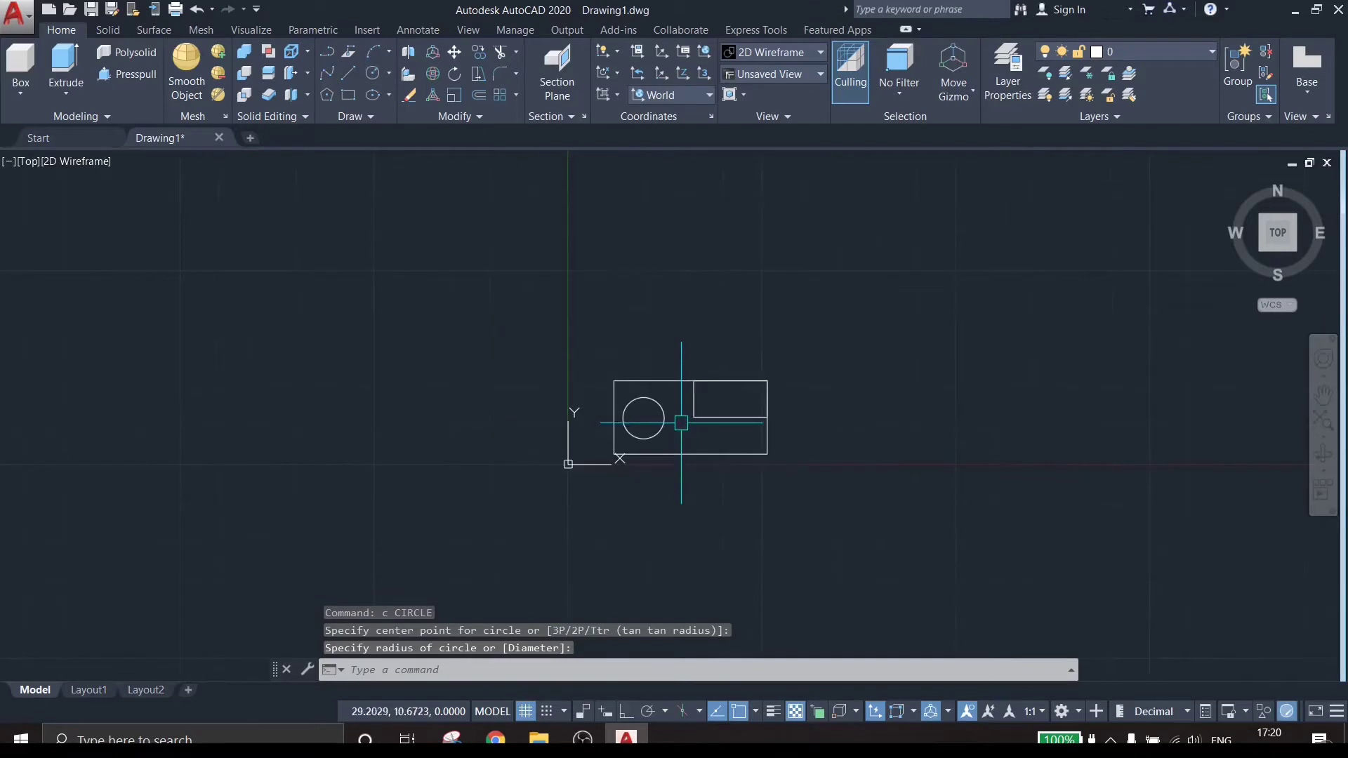
{"action": "middle_click_drag", "start_coordinate": [739, 516], "coordinate": [807, 386], "text": "shift"}
{"action": "left_click", "coordinate": [810, 514]}
{"action": "left_click", "coordinate": [643, 323]}
{"action": "type", "text": "ext"}
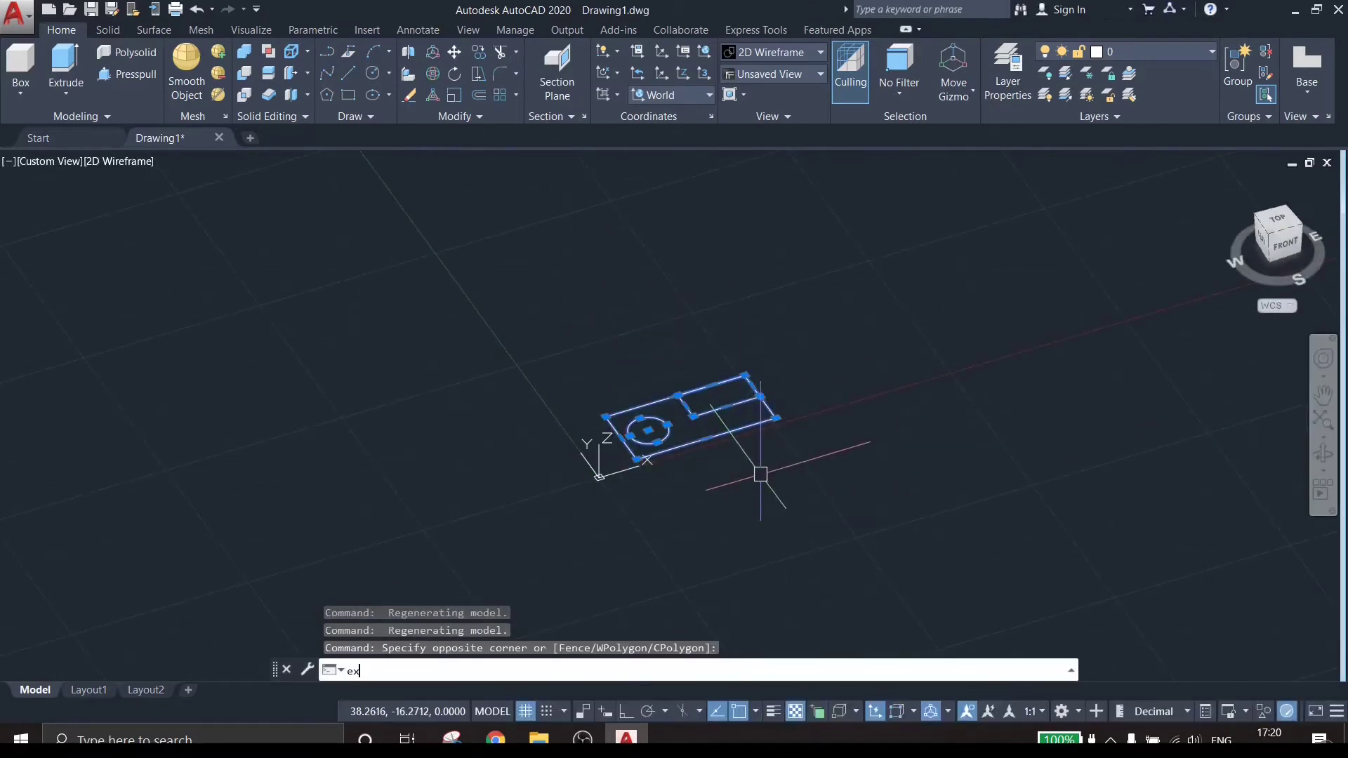
{"action": "key", "text": "Return"}
{"action": "scroll", "coordinate": [682, 361], "scroll_direction": "up", "scroll_amount": 4}
{"action": "left_click", "coordinate": [713, 301]}
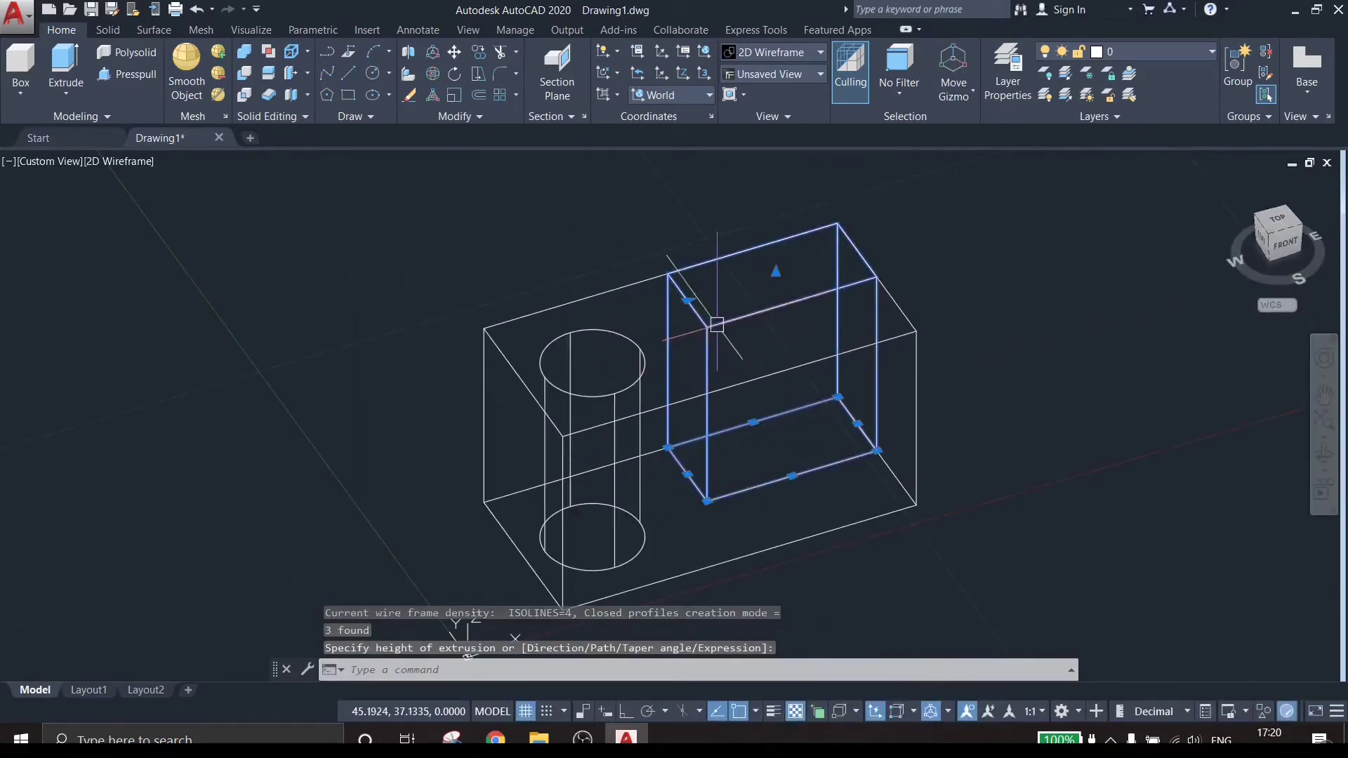
Step: Move the small box by its front-right bottom corner to the midpoint of the large block's front-right vertical edge
{"action": "left_click", "coordinate": [874, 346]}
{"action": "type", "text": "m"}
{"action": "key", "text": "Return"}
{"action": "left_click", "coordinate": [876, 450]}
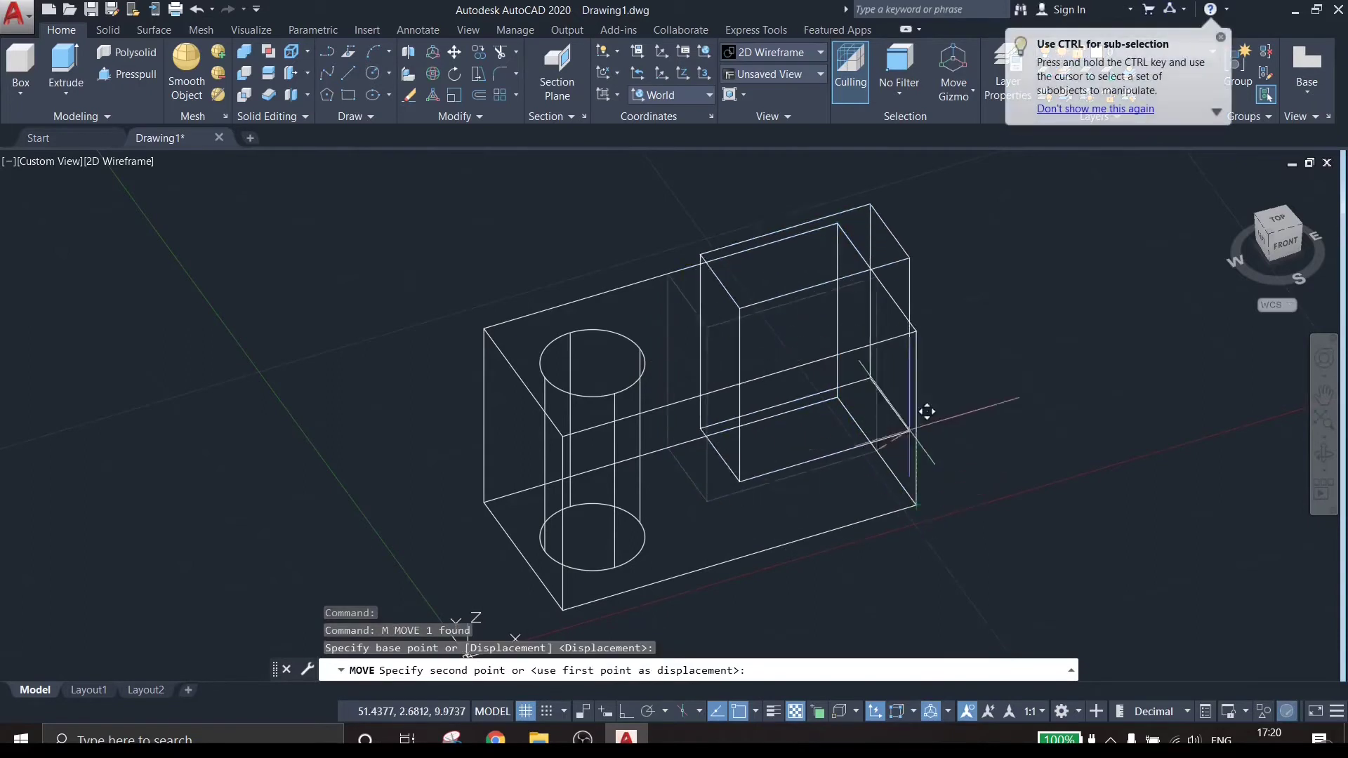
{"action": "left_click", "coordinate": [931, 404]}
{"action": "key", "text": "Escape"}
{"action": "scroll", "coordinate": [957, 443], "scroll_direction": "down", "scroll_amount": 4}
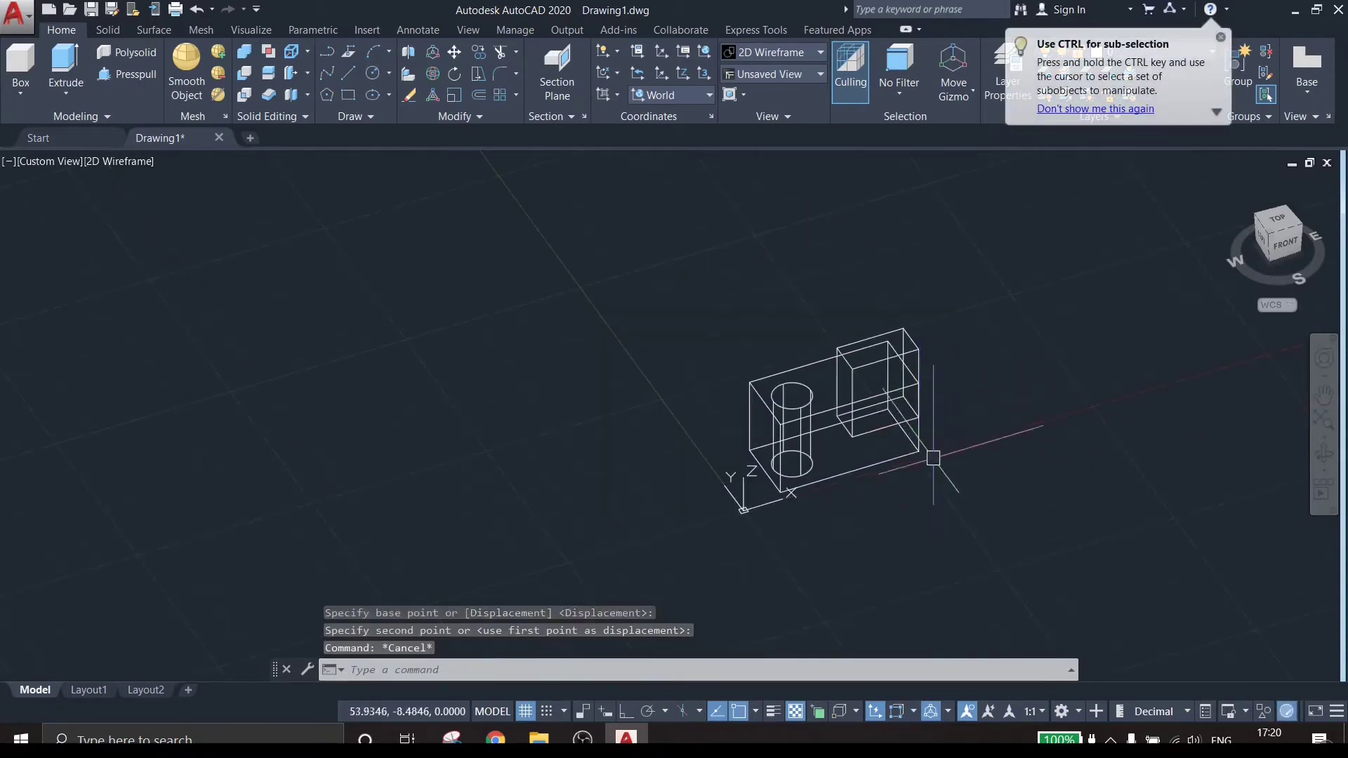
Step: Subtract the cylinder and the small box from the large block
{"action": "scroll", "coordinate": [951, 485], "scroll_direction": "up", "scroll_amount": 2}
{"action": "type", "text": "su"}
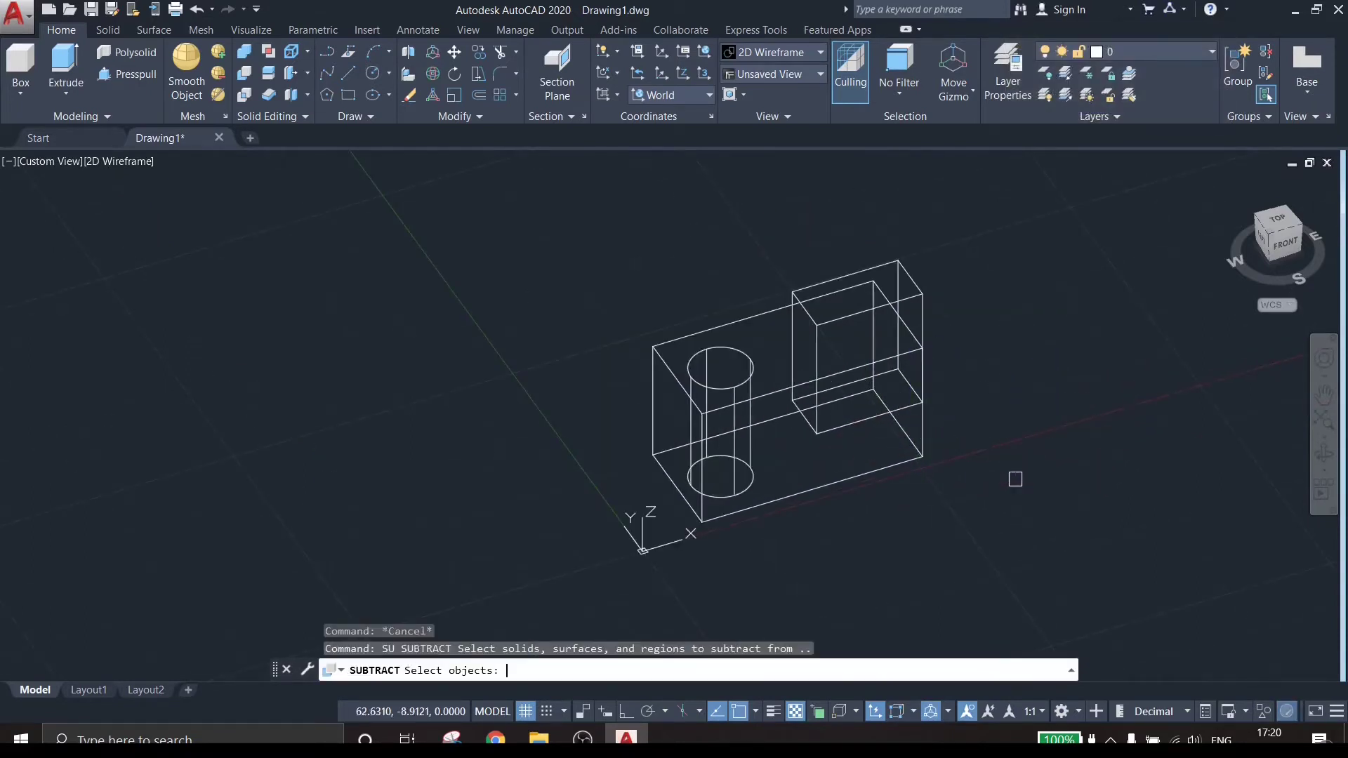
{"action": "key", "text": "Return"}
{"action": "left_click", "coordinate": [770, 394]}
{"action": "key", "text": "Return"}
{"action": "left_click", "coordinate": [752, 391]}
{"action": "left_click", "coordinate": [802, 353]}
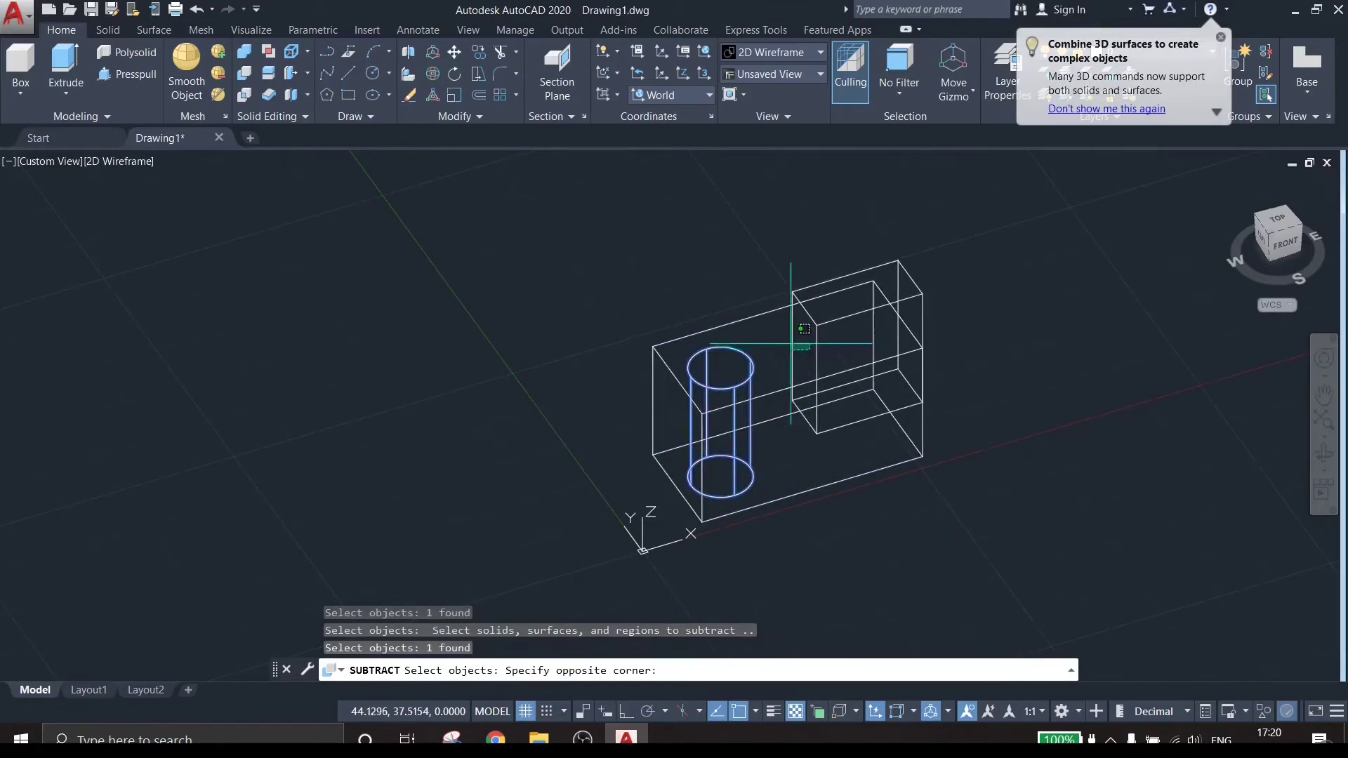
{"action": "left_click", "coordinate": [785, 364]}
{"action": "key", "text": "Return"}
{"action": "key", "text": "Escape"}
{"action": "key", "text": "Escape"}
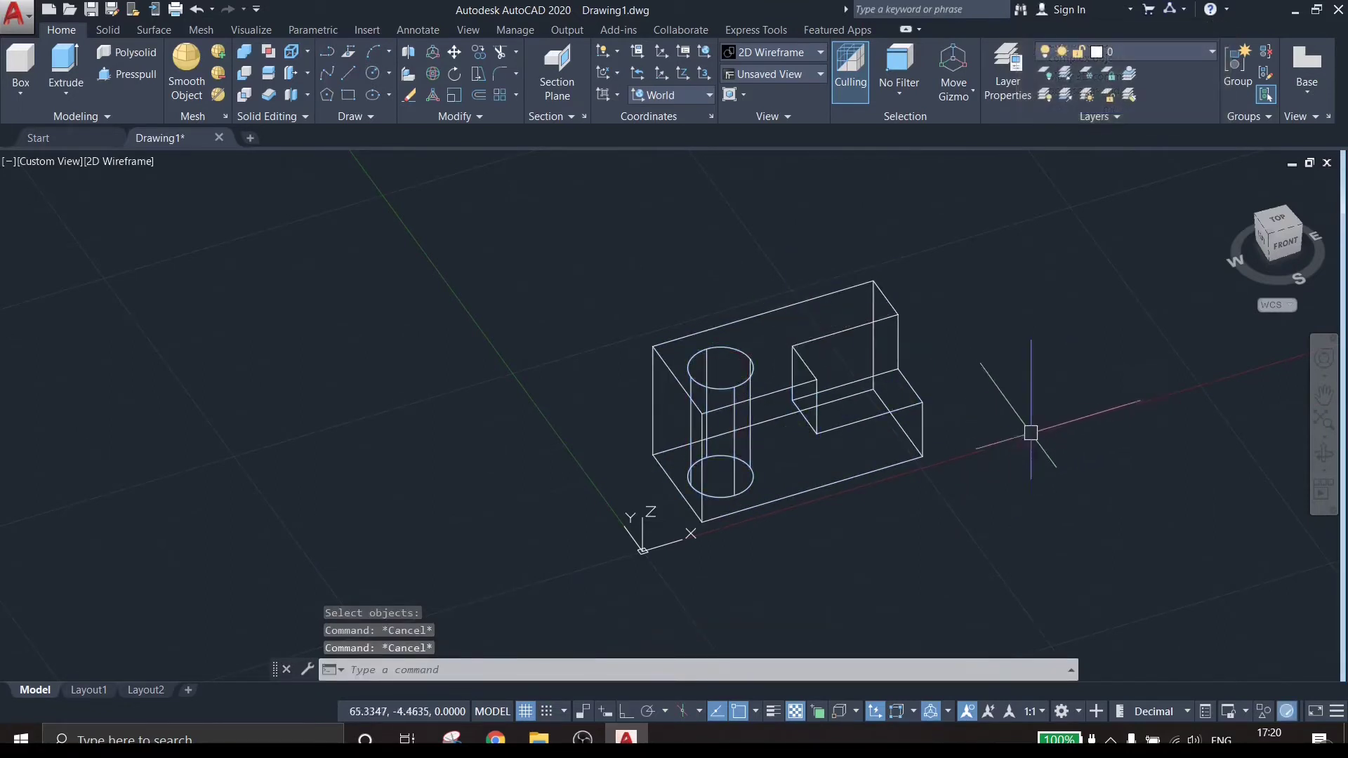
Step: Return to the top view and move the solid farther up and to the right of the origin
{"action": "left_click", "coordinate": [1278, 223]}
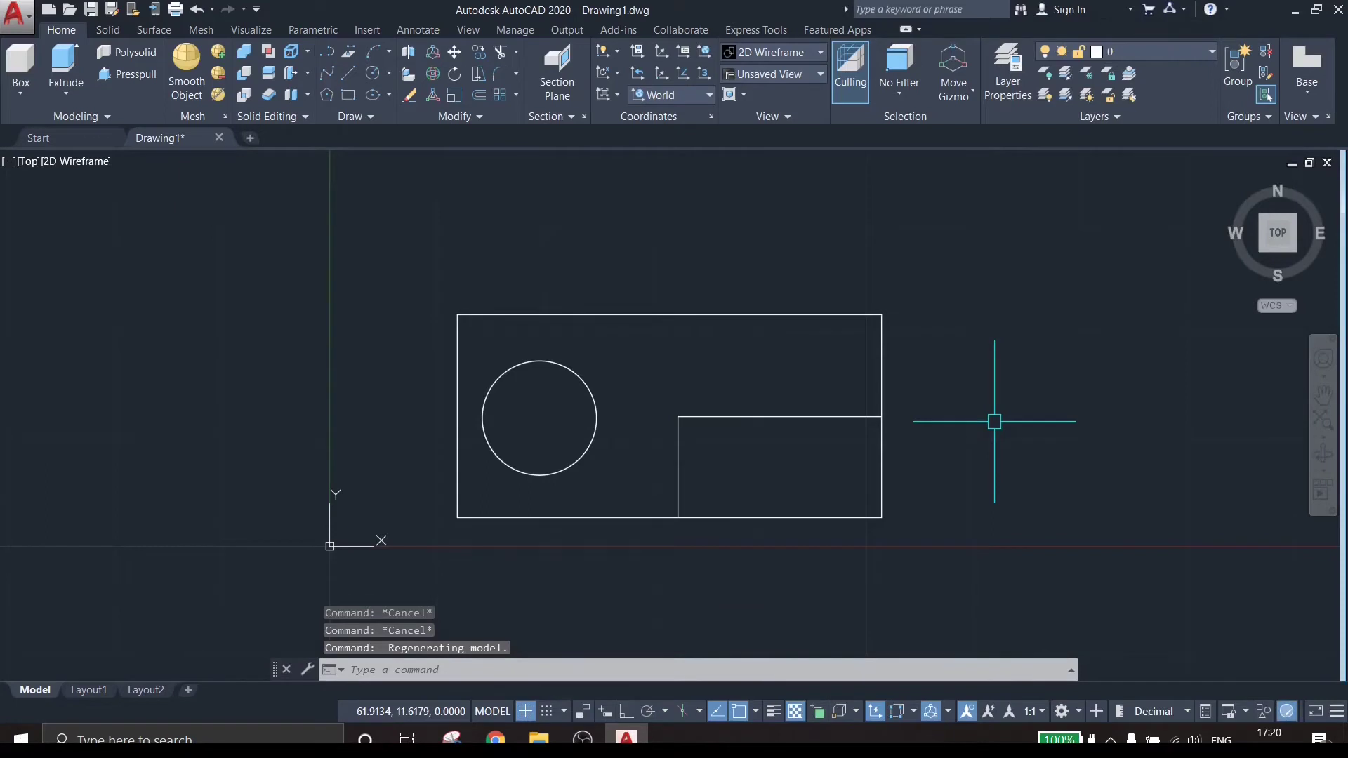
{"action": "scroll", "coordinate": [525, 320], "scroll_direction": "down", "scroll_amount": 2}
{"action": "left_click", "coordinate": [819, 507]}
{"action": "left_click", "coordinate": [509, 294]}
{"action": "type", "text": "m"}
{"action": "key", "text": "Return"}
{"action": "scroll", "coordinate": [844, 539], "scroll_direction": "down", "scroll_amount": 3}
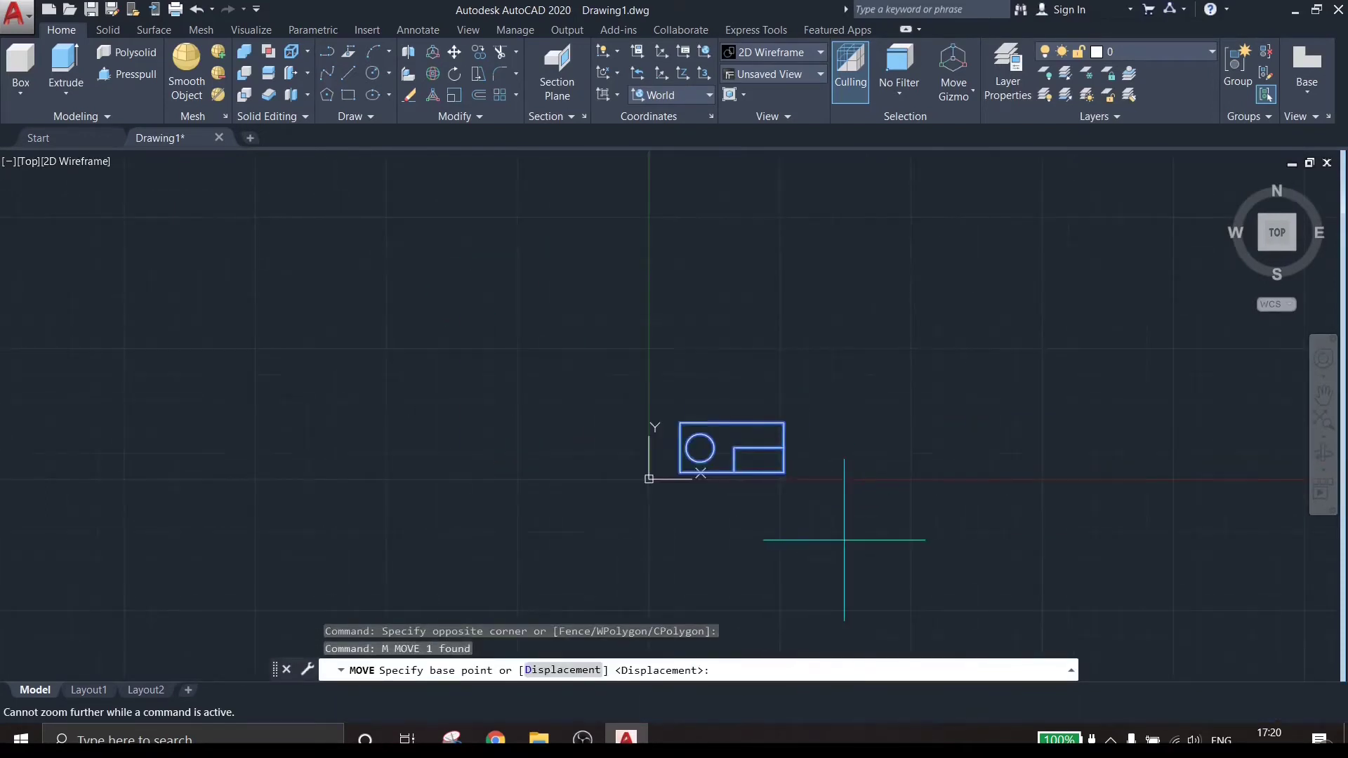
{"action": "left_click", "coordinate": [844, 540]}
{"action": "left_click", "coordinate": [1011, 355]}
{"action": "scroll", "coordinate": [1267, 234], "scroll_direction": "up", "scroll_amount": 2}
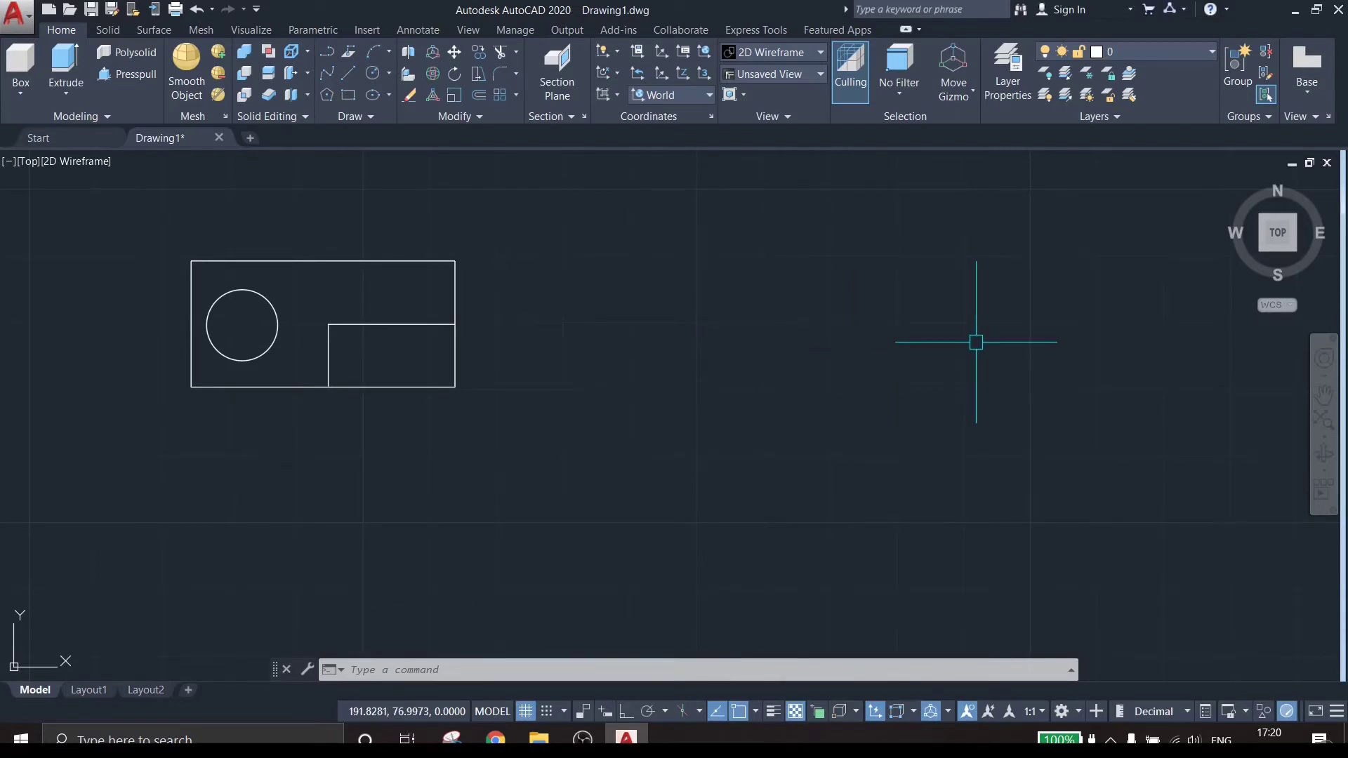
Step: Examine the solid and its surroundings from the top at different zoom levels
{"action": "scroll", "coordinate": [976, 349], "scroll_direction": "down", "scroll_amount": 2}
{"action": "scroll", "coordinate": [394, 277], "scroll_direction": "up", "scroll_amount": 2}
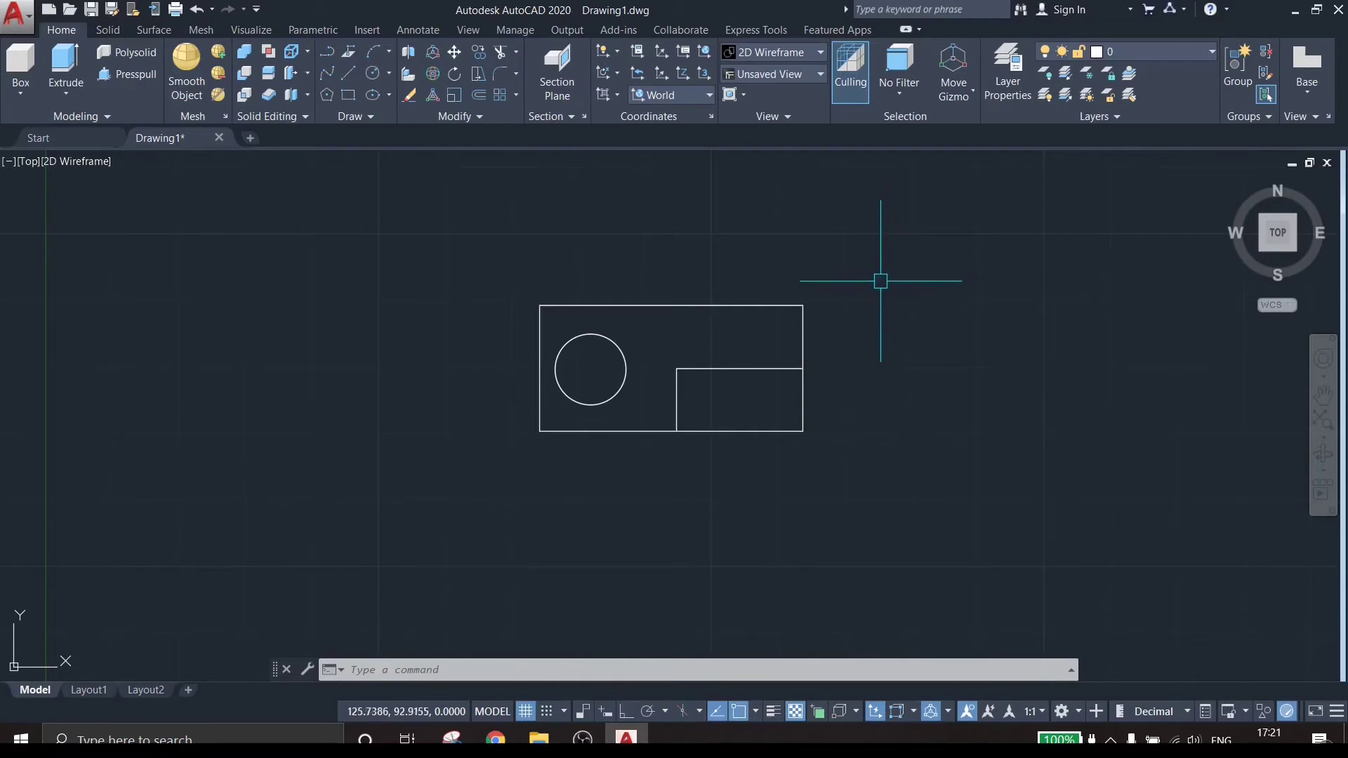
{"action": "scroll", "coordinate": [878, 280], "scroll_direction": "down", "scroll_amount": 2}
{"action": "scroll", "coordinate": [883, 264], "scroll_direction": "down", "scroll_amount": 2}
{"action": "scroll", "coordinate": [882, 263], "scroll_direction": "down", "scroll_amount": 1}
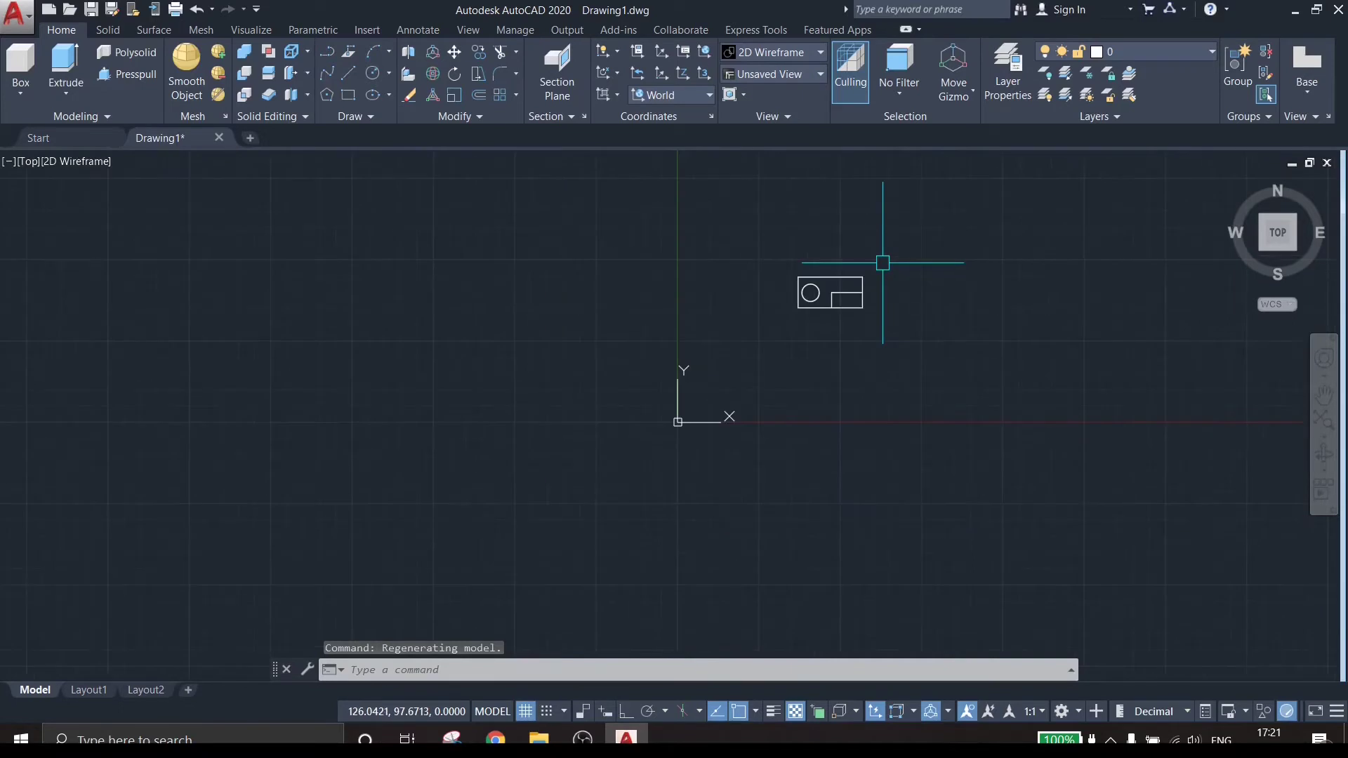
{"action": "scroll", "coordinate": [883, 263], "scroll_direction": "up", "scroll_amount": 4}
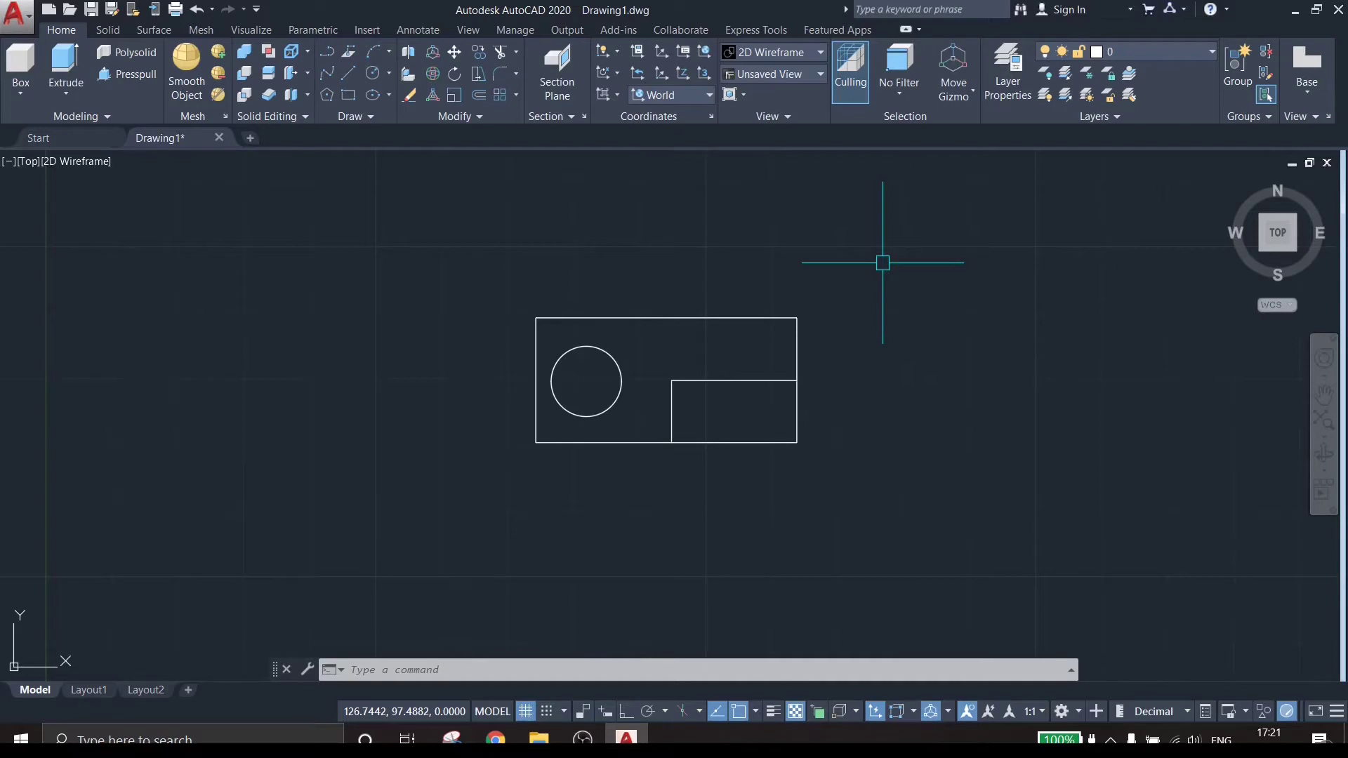
{"action": "scroll", "coordinate": [883, 263], "scroll_direction": "down", "scroll_amount": 1}
{"action": "scroll", "coordinate": [883, 263], "scroll_direction": "down", "scroll_amount": 1}
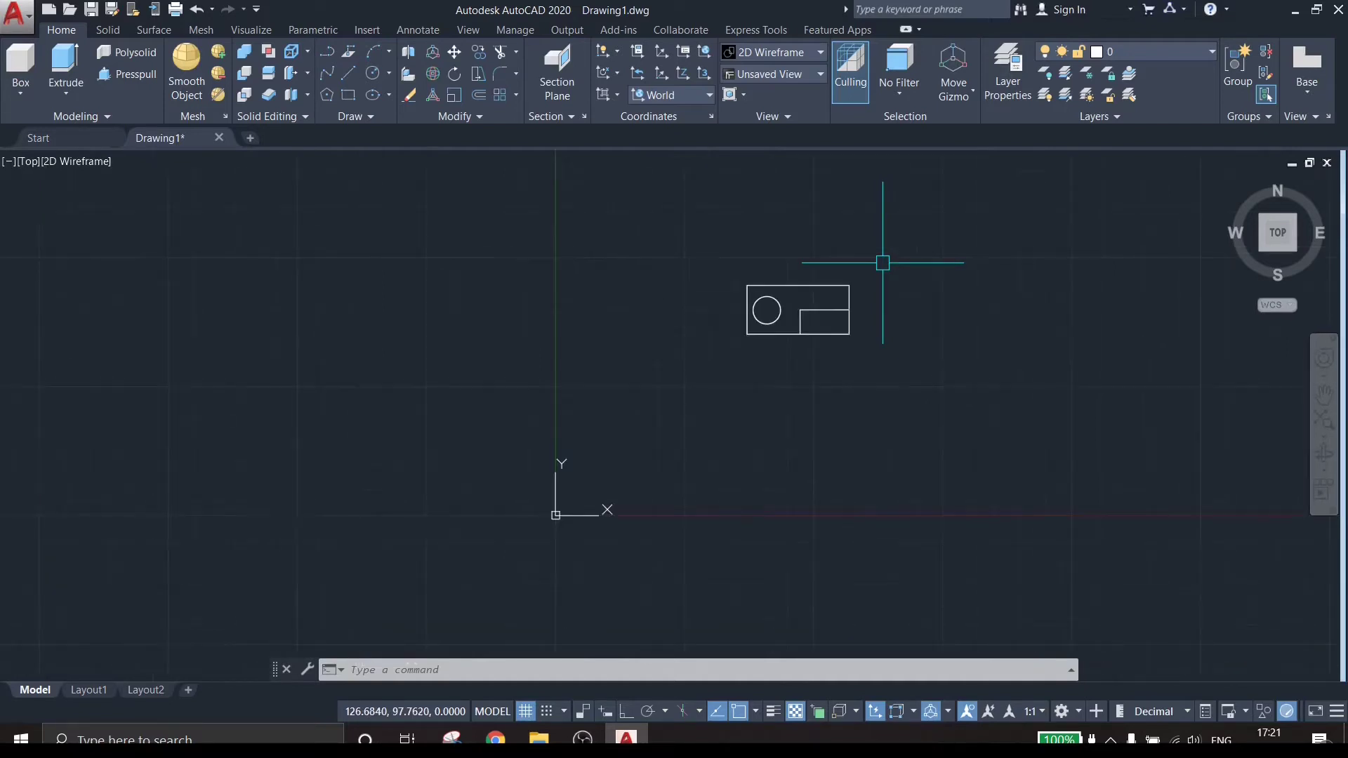
{"action": "scroll", "coordinate": [883, 264], "scroll_direction": "up", "scroll_amount": 2}
{"action": "scroll", "coordinate": [883, 263], "scroll_direction": "up", "scroll_amount": 4}
{"action": "scroll", "coordinate": [882, 263], "scroll_direction": "down", "scroll_amount": 2}
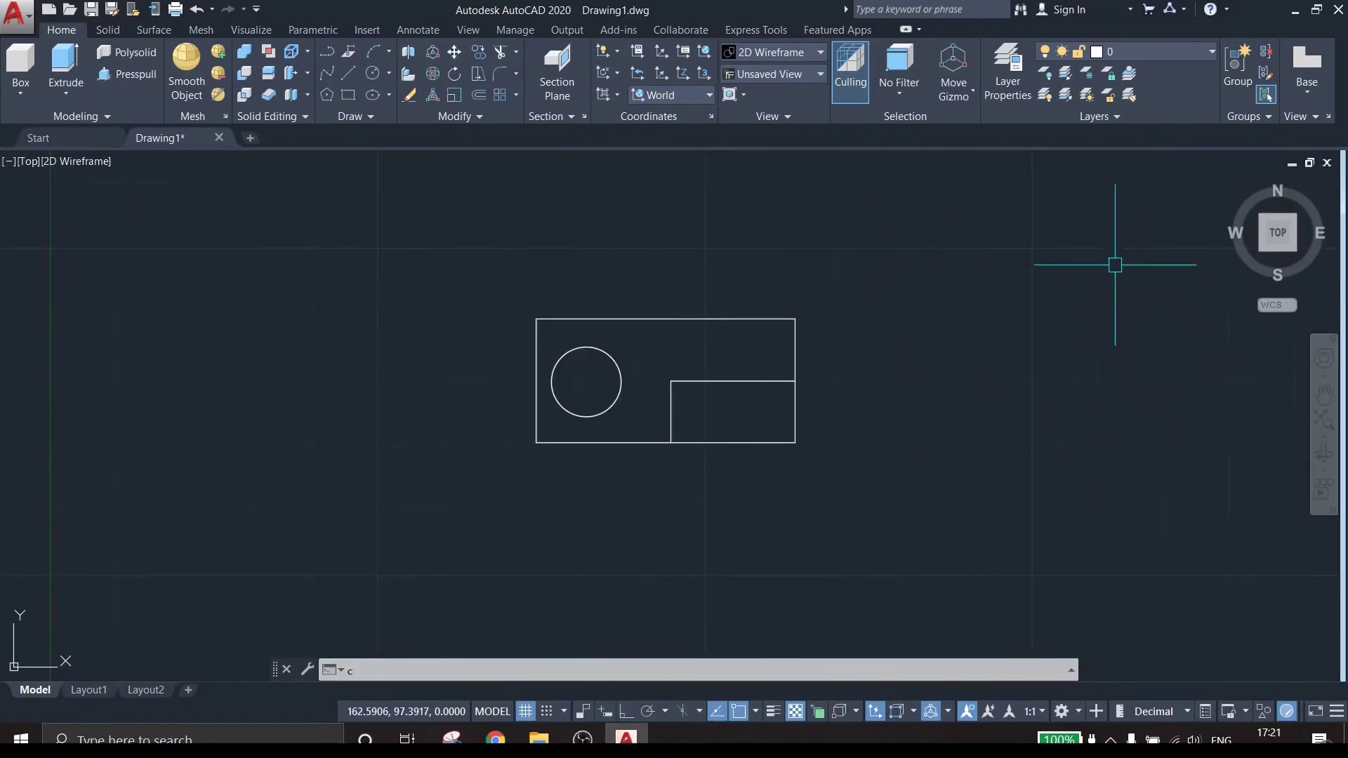
Step: Draw a circle of about 5 units radius to the upper right of the solid and a smaller one to its upper left
{"action": "type", "text": "c"}
{"action": "key", "text": "Return"}
{"action": "left_click", "coordinate": [1102, 231]}
{"action": "left_click", "coordinate": [1117, 260]}
{"action": "type", "text": "c"}
{"action": "key", "text": "Return"}
{"action": "left_click", "coordinate": [119, 239]}
{"action": "left_click", "coordinate": [134, 241]}
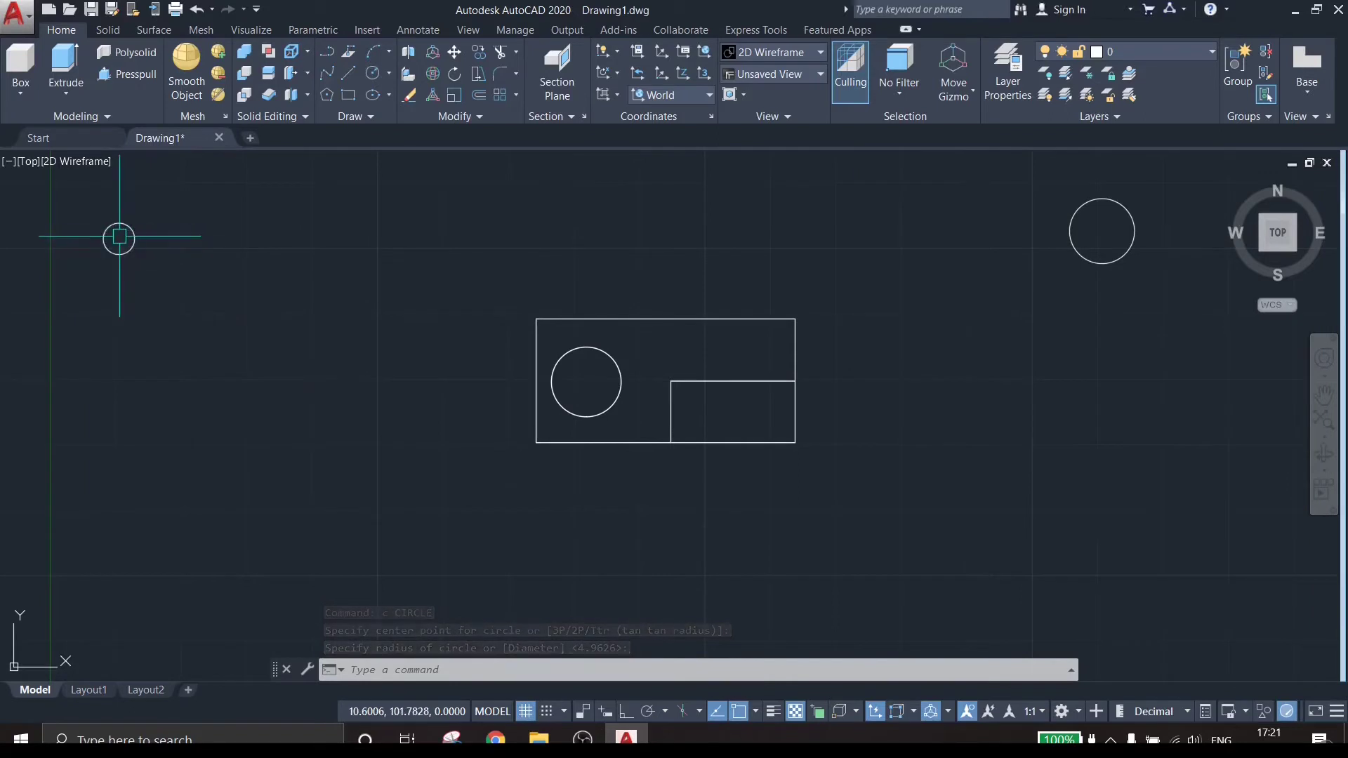
Step: Inspect the small circle, the solid and the larger circle up close in turn
{"action": "scroll", "coordinate": [120, 237], "scroll_direction": "up", "scroll_amount": 8}
{"action": "scroll", "coordinate": [120, 237], "scroll_direction": "down", "scroll_amount": 6}
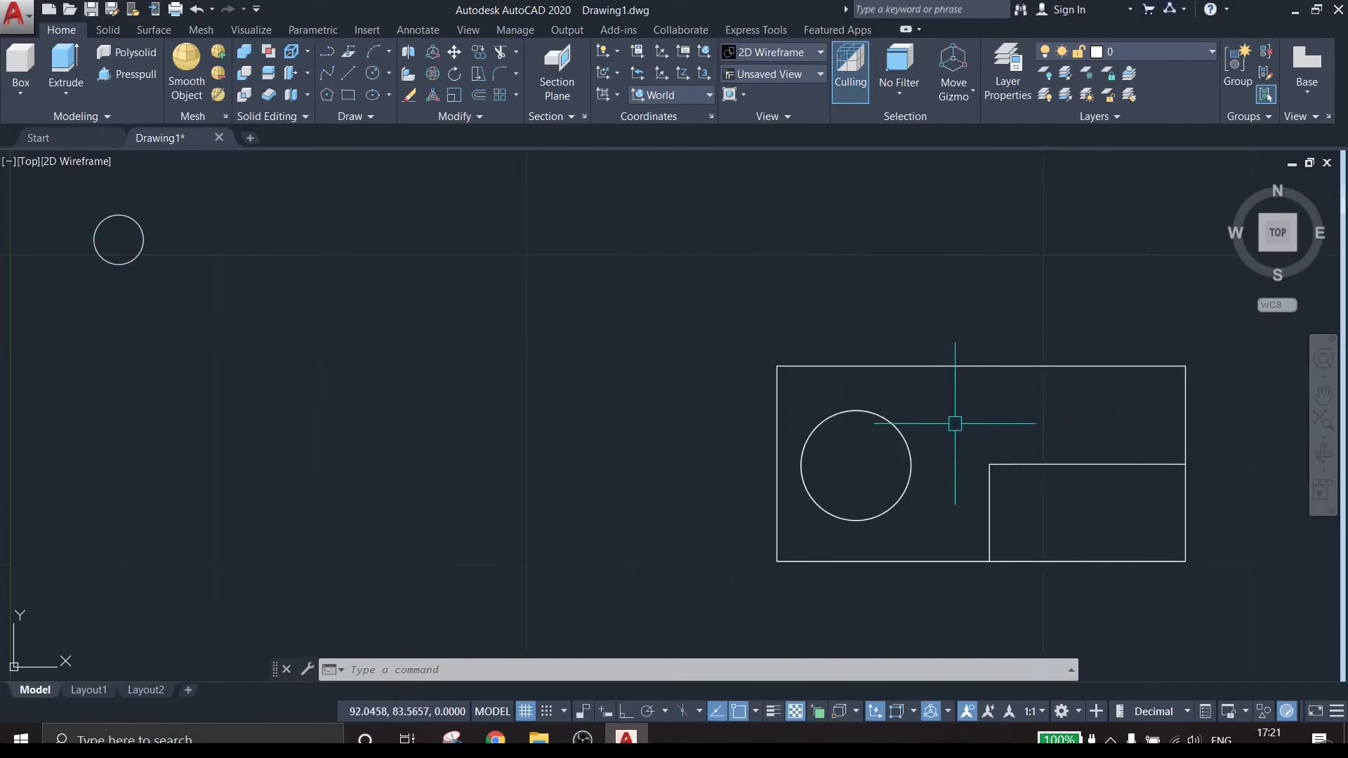
{"action": "scroll", "coordinate": [955, 433], "scroll_direction": "up", "scroll_amount": 8}
{"action": "scroll", "coordinate": [955, 434], "scroll_direction": "down", "scroll_amount": 15}
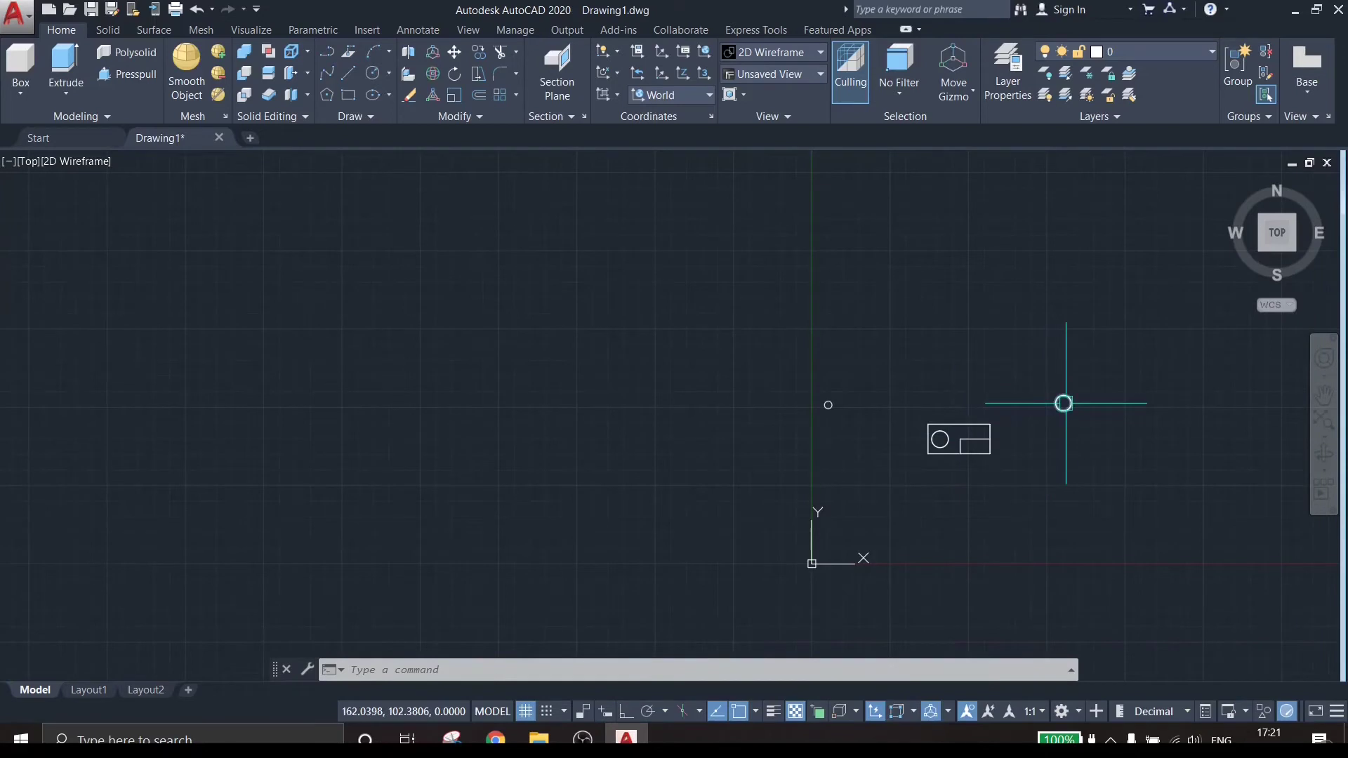
{"action": "scroll", "coordinate": [1064, 403], "scroll_direction": "up", "scroll_amount": 2}
{"action": "scroll", "coordinate": [1065, 403], "scroll_direction": "up", "scroll_amount": 5}
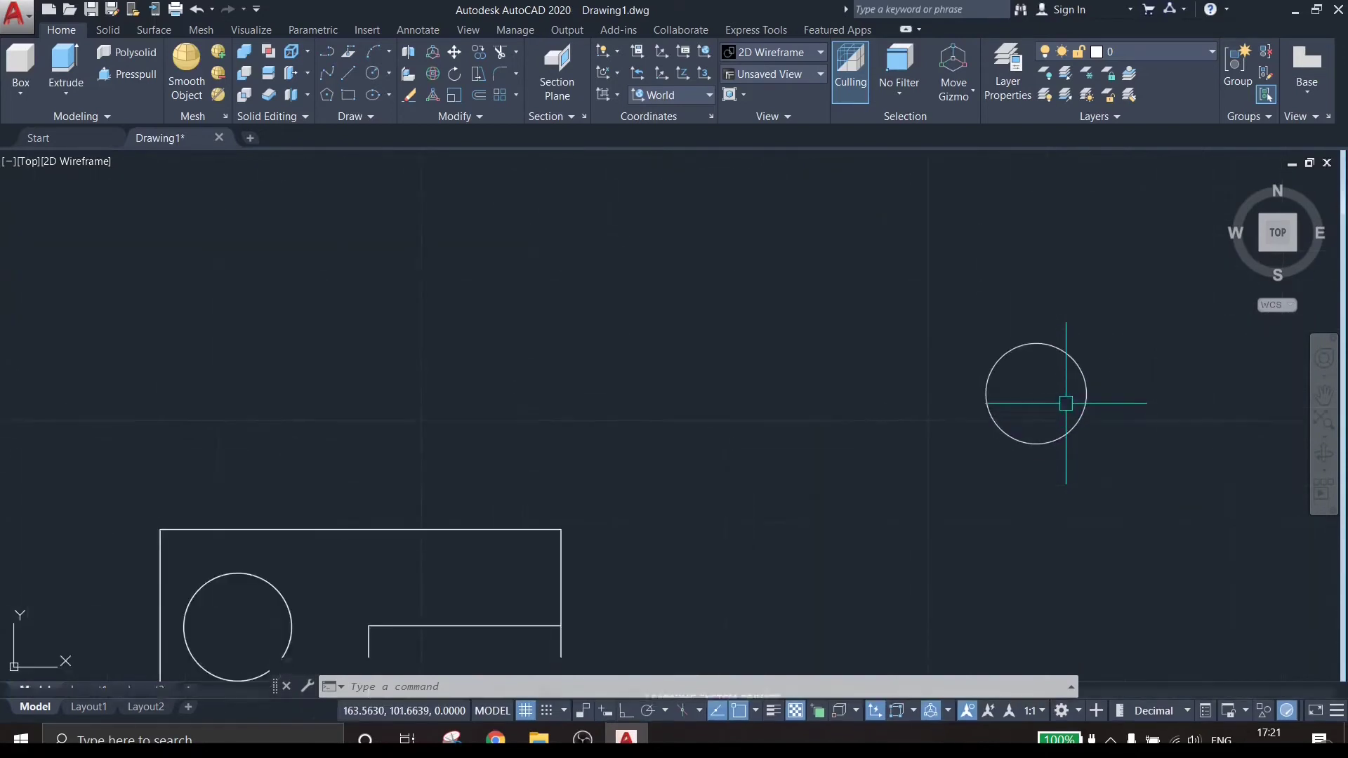
Step: Examine the solid from the top at several zoom levels, both up close and together with the two loose circles
{"action": "scroll", "coordinate": [1064, 403], "scroll_direction": "down", "scroll_amount": 12}
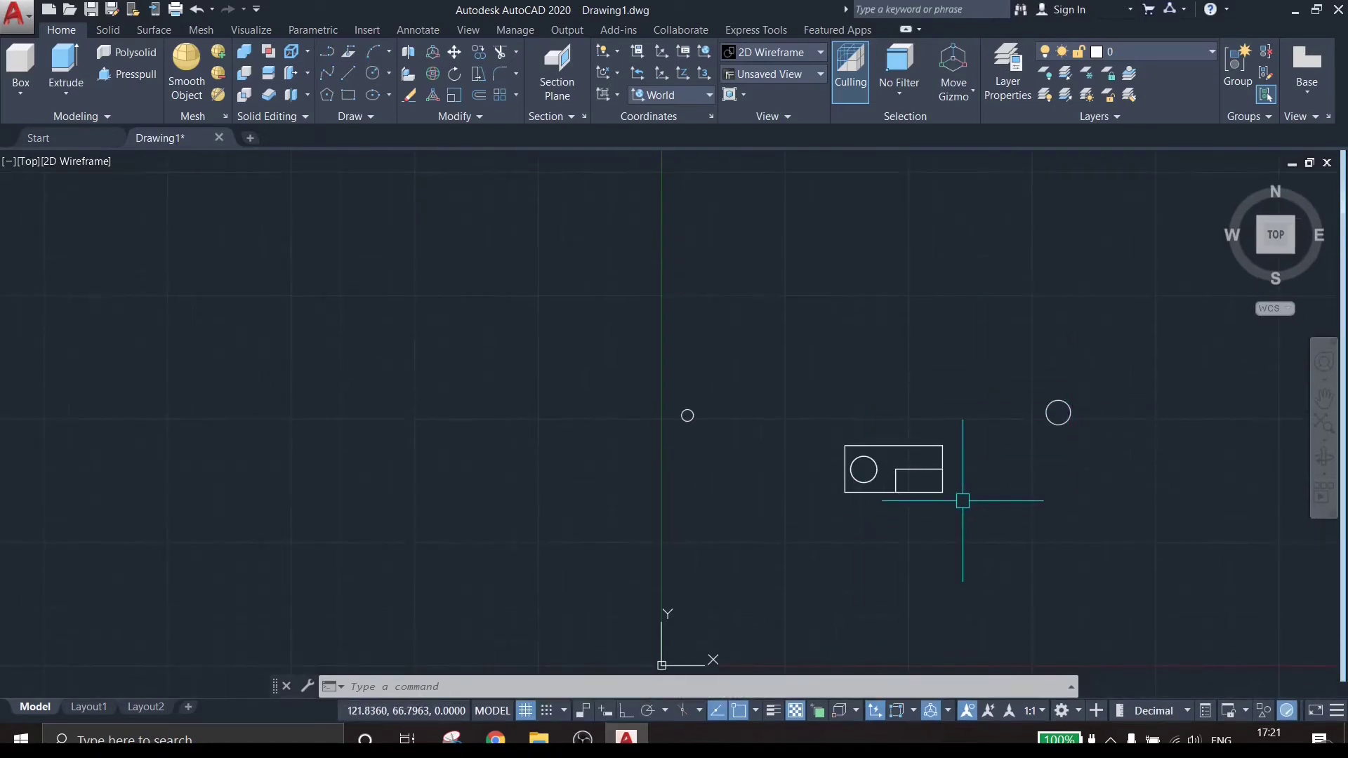
{"action": "scroll", "coordinate": [891, 463], "scroll_direction": "up", "scroll_amount": 10}
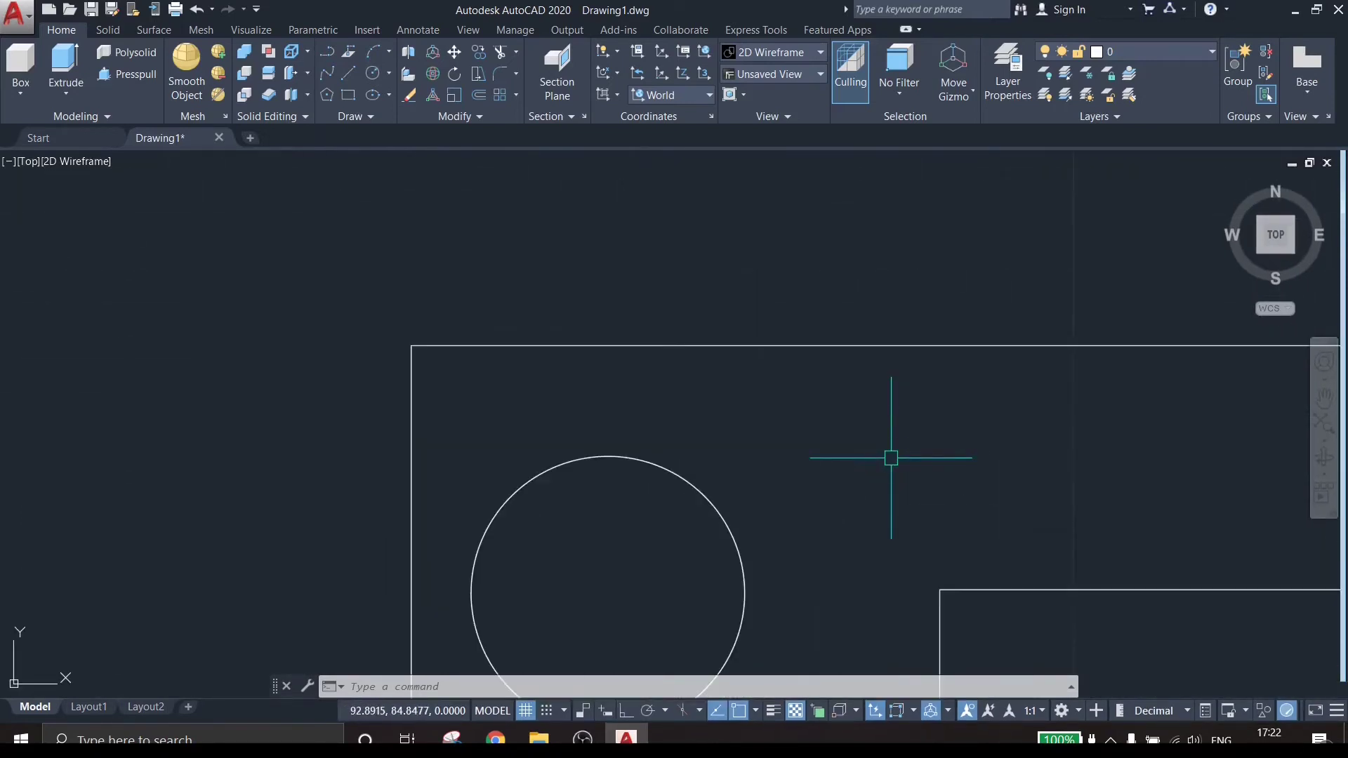
{"action": "scroll", "coordinate": [891, 457], "scroll_direction": "down", "scroll_amount": 6}
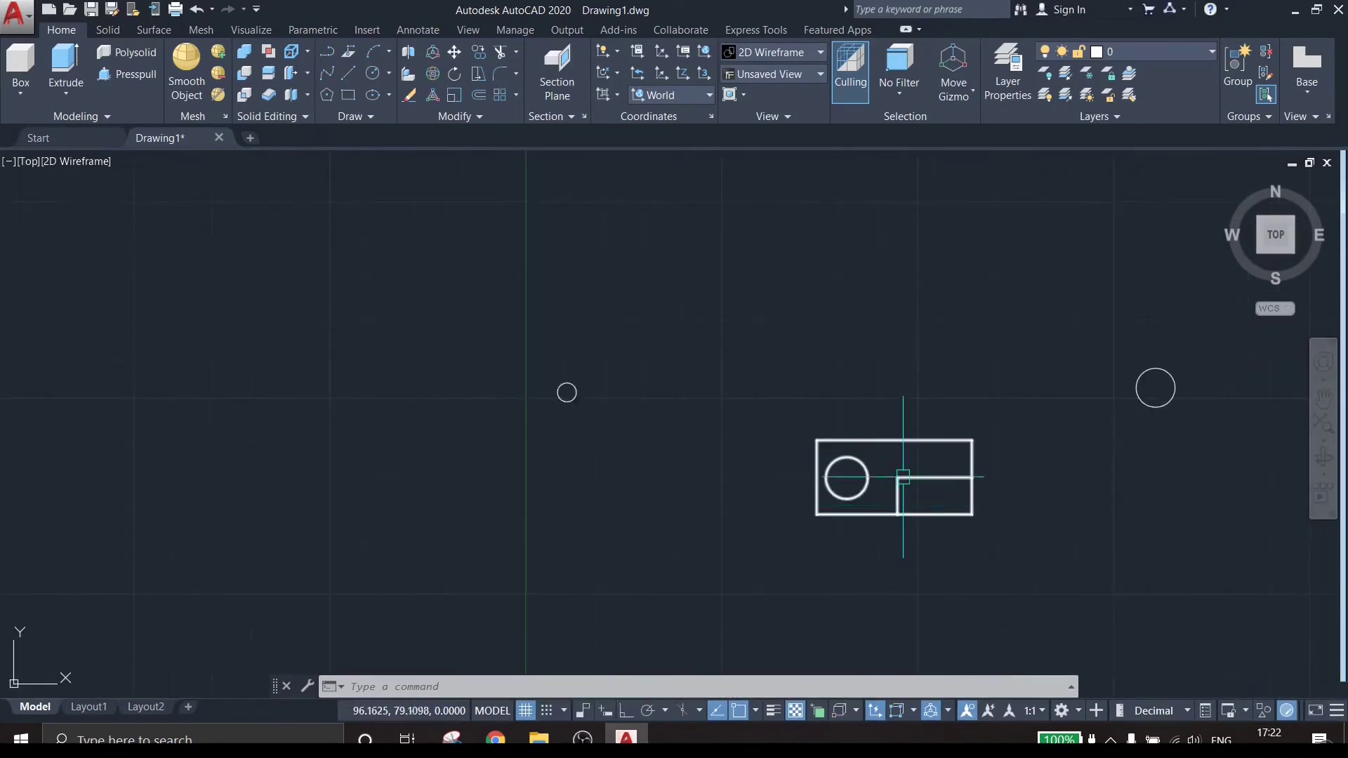
{"action": "scroll", "coordinate": [904, 472], "scroll_direction": "up", "scroll_amount": 4}
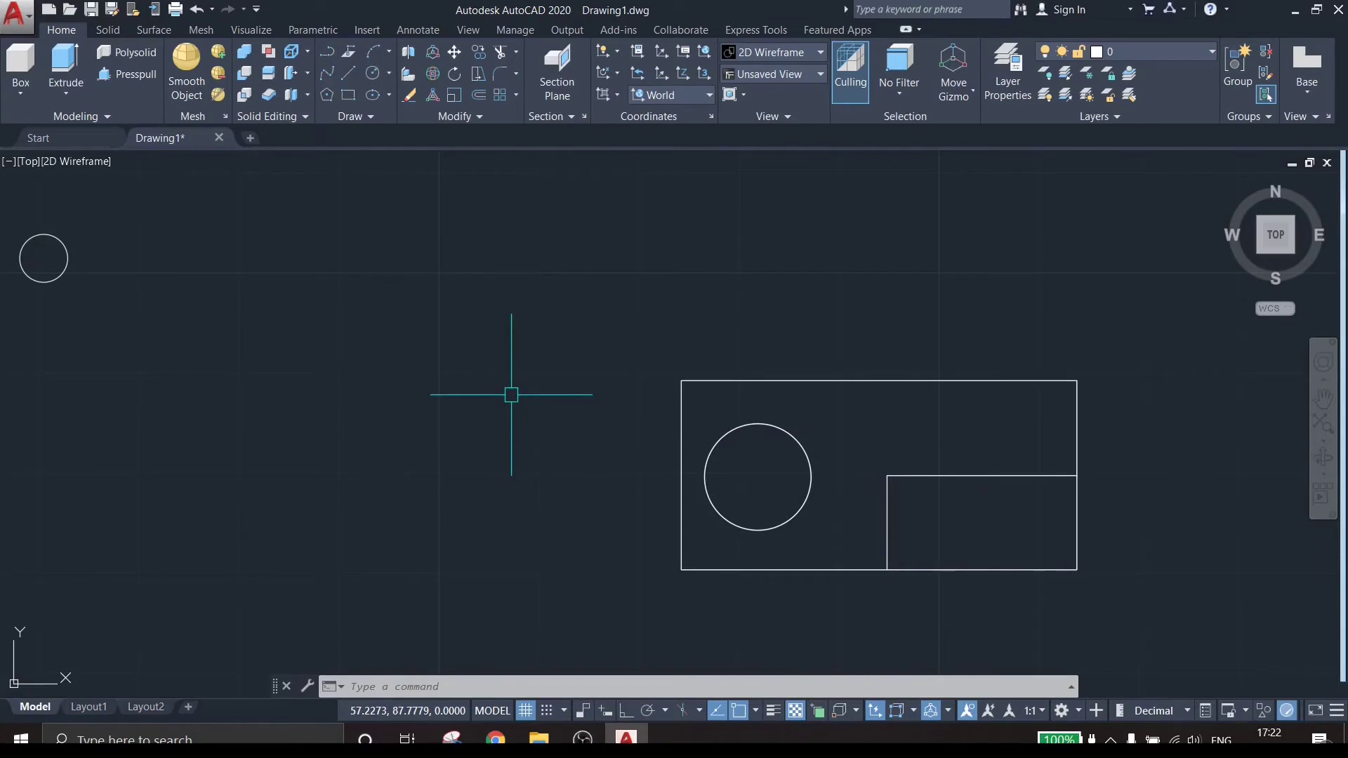
{"action": "key", "text": "Escape"}
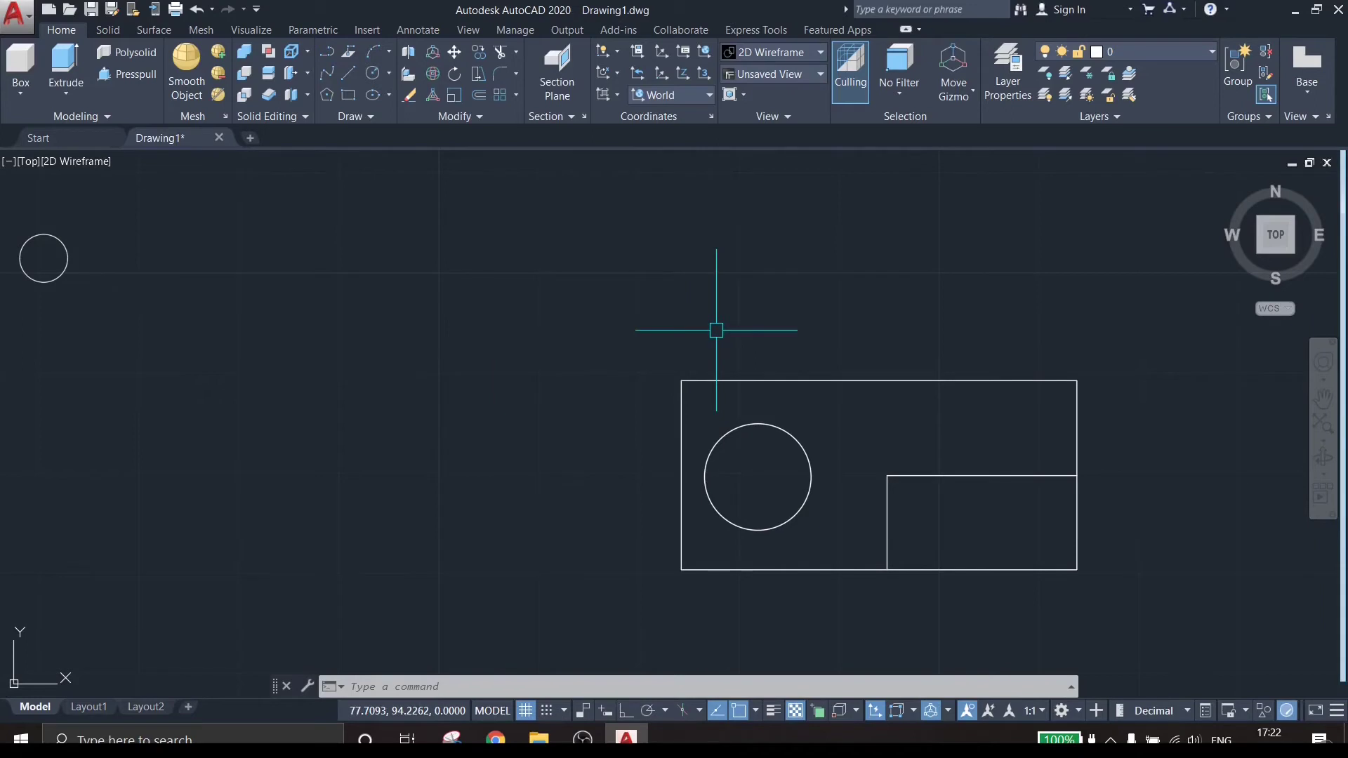
Step: Pan around the top view to inspect the solid and the larger circle beside it
{"action": "middle_click_drag", "start_coordinate": [716, 330], "coordinate": [737, 330]}
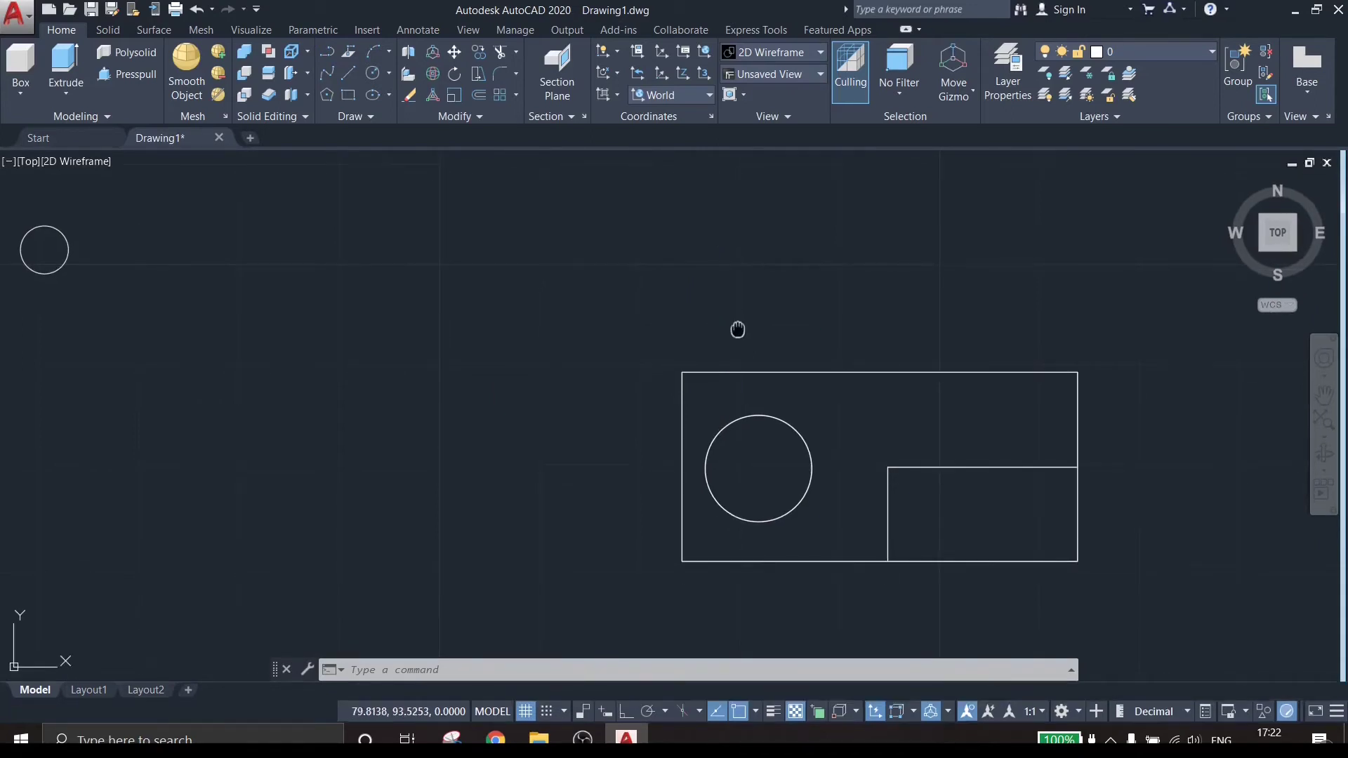
{"action": "mouse_move", "coordinate": [738, 329]}
{"action": "middle_mouse_down"}
{"action": "mouse_move", "coordinate": [344, 206]}
{"action": "mouse_move", "coordinate": [252, 376]}
{"action": "mouse_move", "coordinate": [217, 325]}
{"action": "mouse_move", "coordinate": [226, 211]}
{"action": "middle_mouse_up"}
{"action": "scroll", "coordinate": [344, 205], "scroll_direction": "up", "scroll_amount": 2}
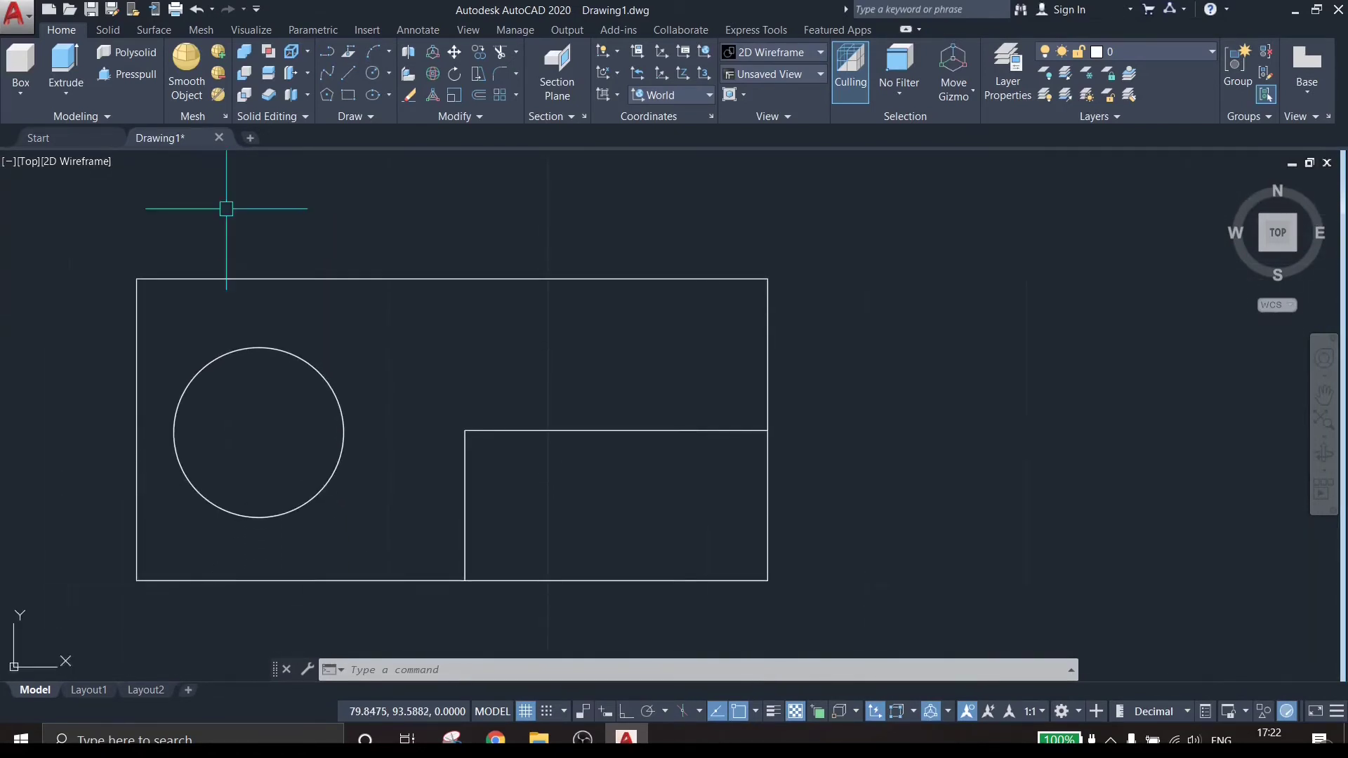
{"action": "scroll", "coordinate": [343, 320], "scroll_direction": "down", "scroll_amount": 4}
{"action": "mouse_move", "coordinate": [343, 340]}
{"action": "middle_mouse_down"}
{"action": "mouse_move", "coordinate": [331, 364]}
{"action": "mouse_move", "coordinate": [1089, 354]}
{"action": "mouse_move", "coordinate": [321, 405]}
{"action": "middle_mouse_up"}
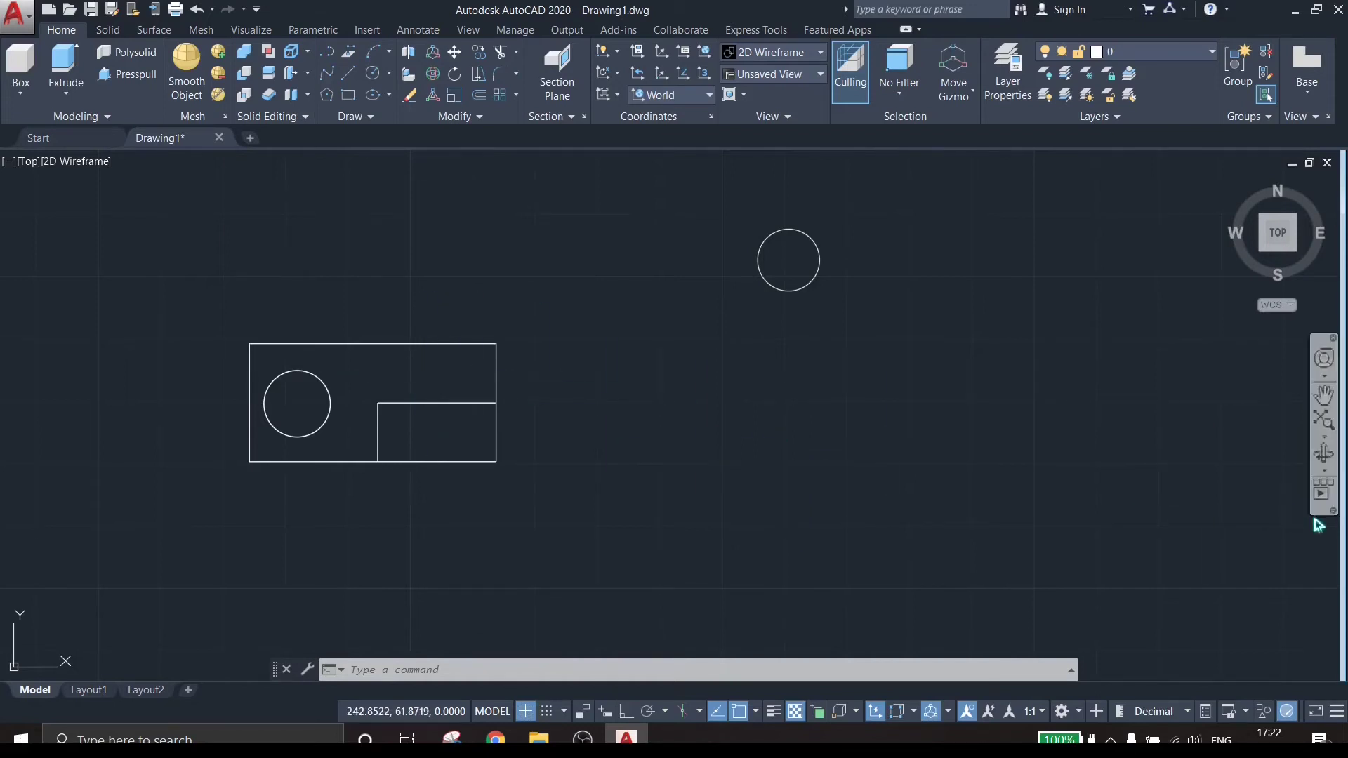
{"action": "mouse_move", "coordinate": [424, 325]}
{"action": "middle_mouse_down"}
{"action": "mouse_move", "coordinate": [578, 451]}
{"action": "mouse_move", "coordinate": [934, 210]}
{"action": "mouse_move", "coordinate": [526, 225]}
{"action": "mouse_move", "coordinate": [391, 370]}
{"action": "middle_mouse_up"}
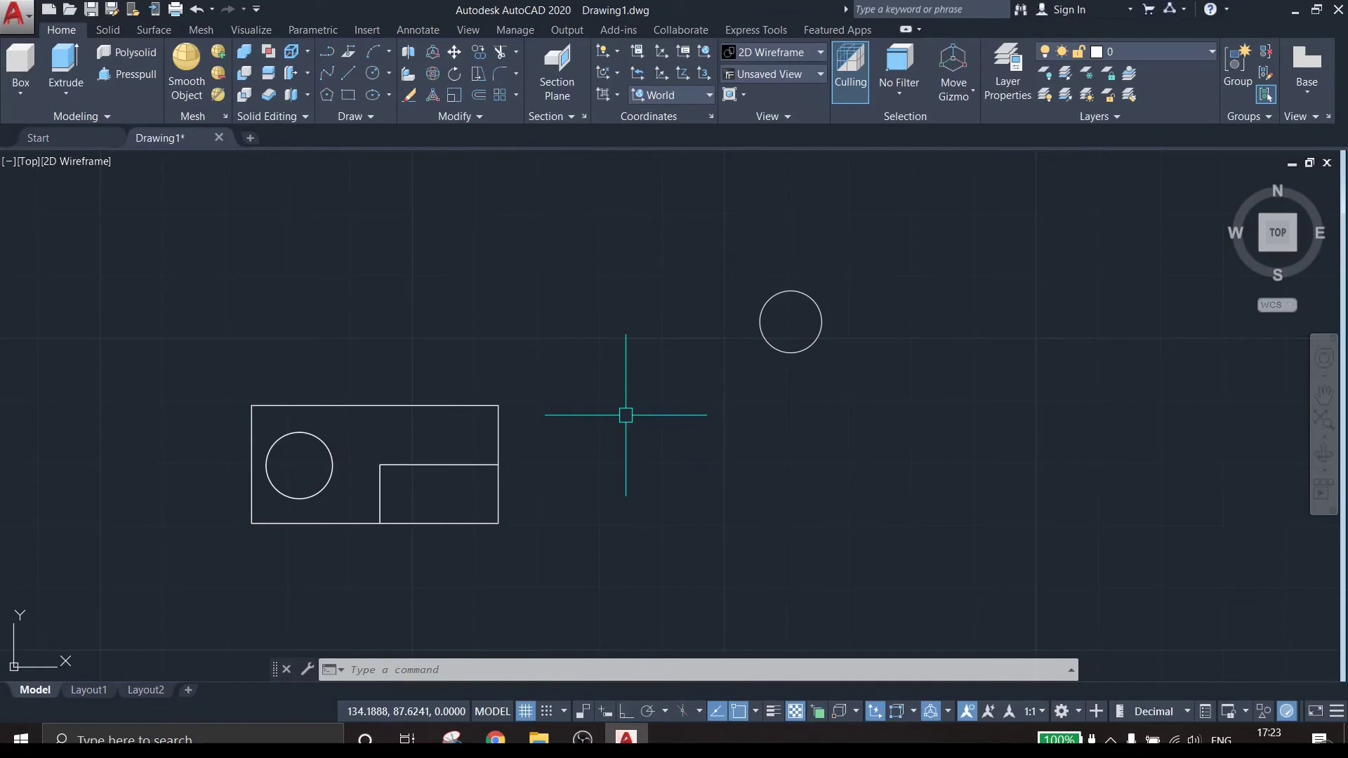
Step: Orbit from the top view to an angled 3D view and examine the solid and both circles from there
{"action": "middle_click_drag", "start_coordinate": [627, 415], "coordinate": [984, 475], "text": "shift"}
{"action": "middle_click", "coordinate": [941, 482]}
{"action": "middle_click", "coordinate": [940, 482]}
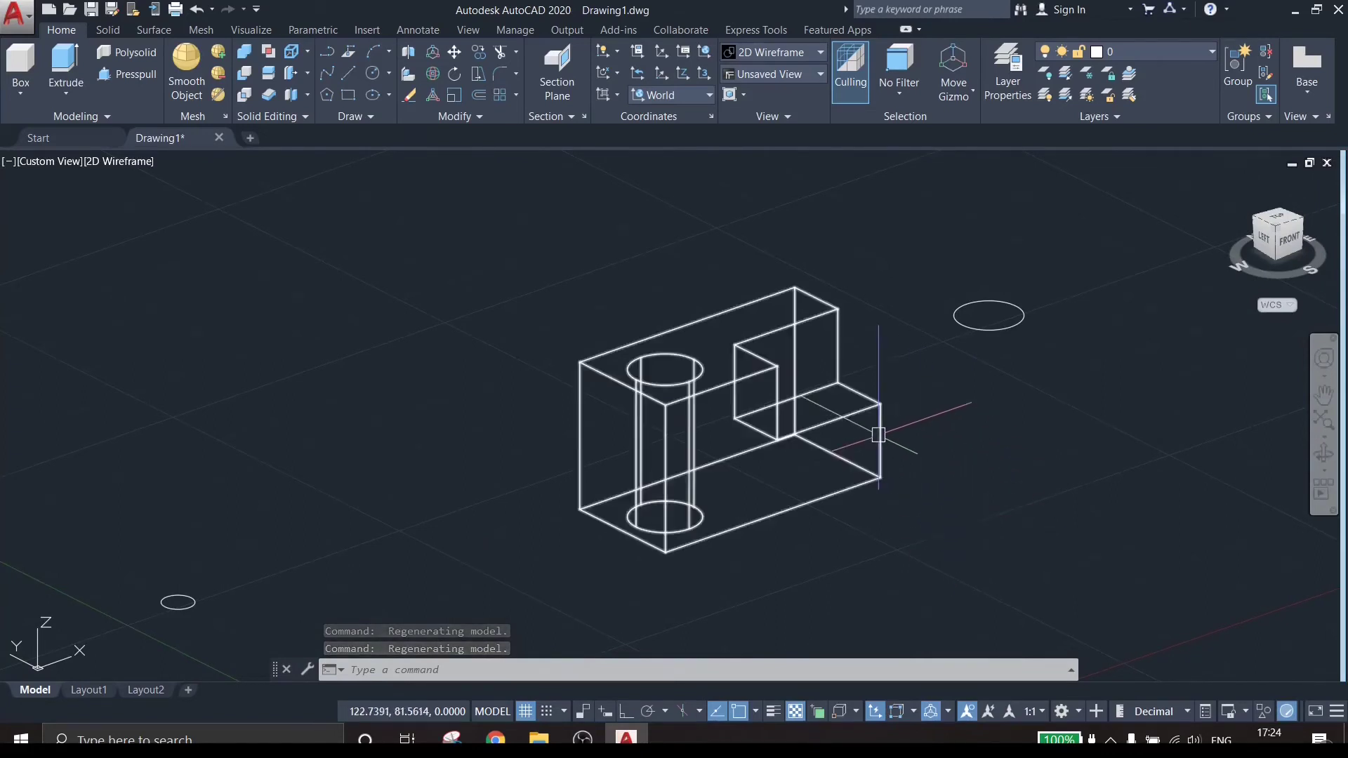
{"action": "scroll", "coordinate": [858, 431], "scroll_direction": "down", "scroll_amount": 3}
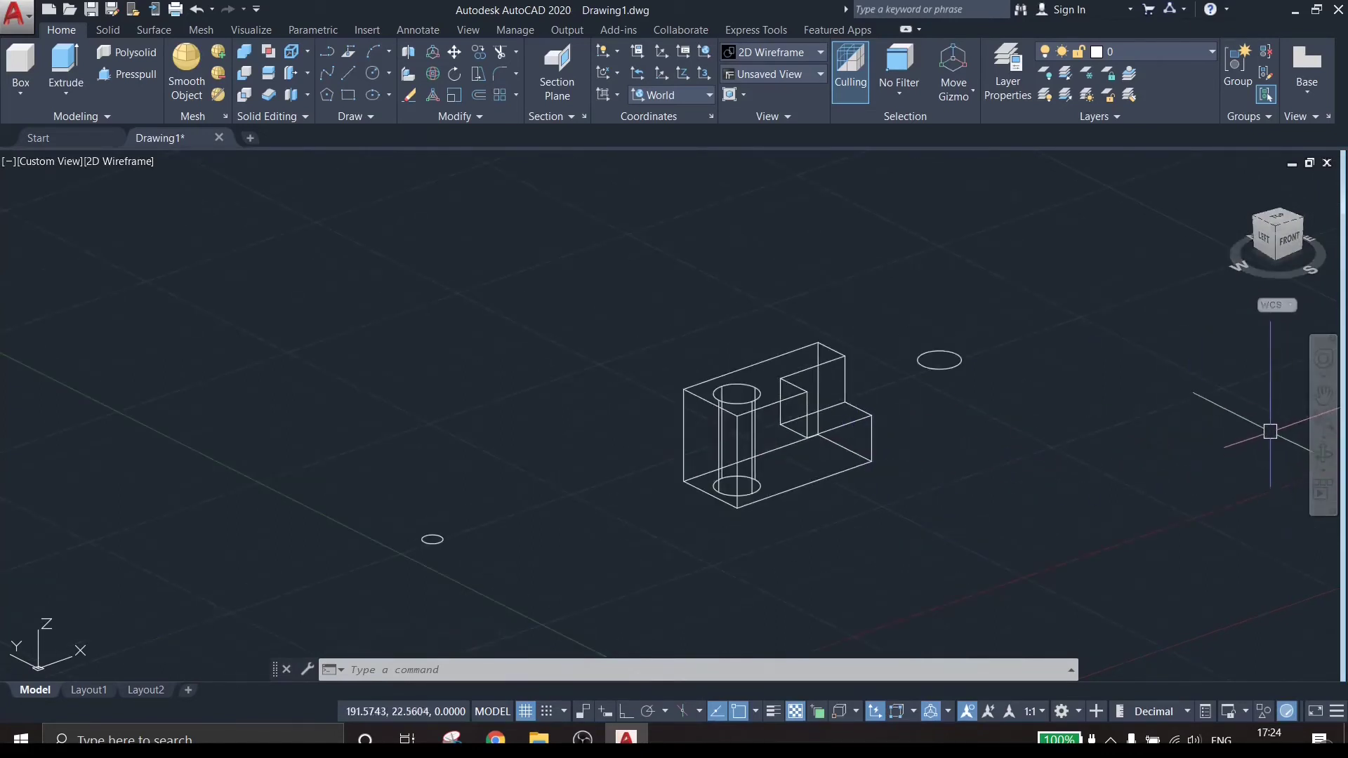
{"action": "scroll", "coordinate": [1300, 370], "scroll_direction": "up", "scroll_amount": 2}
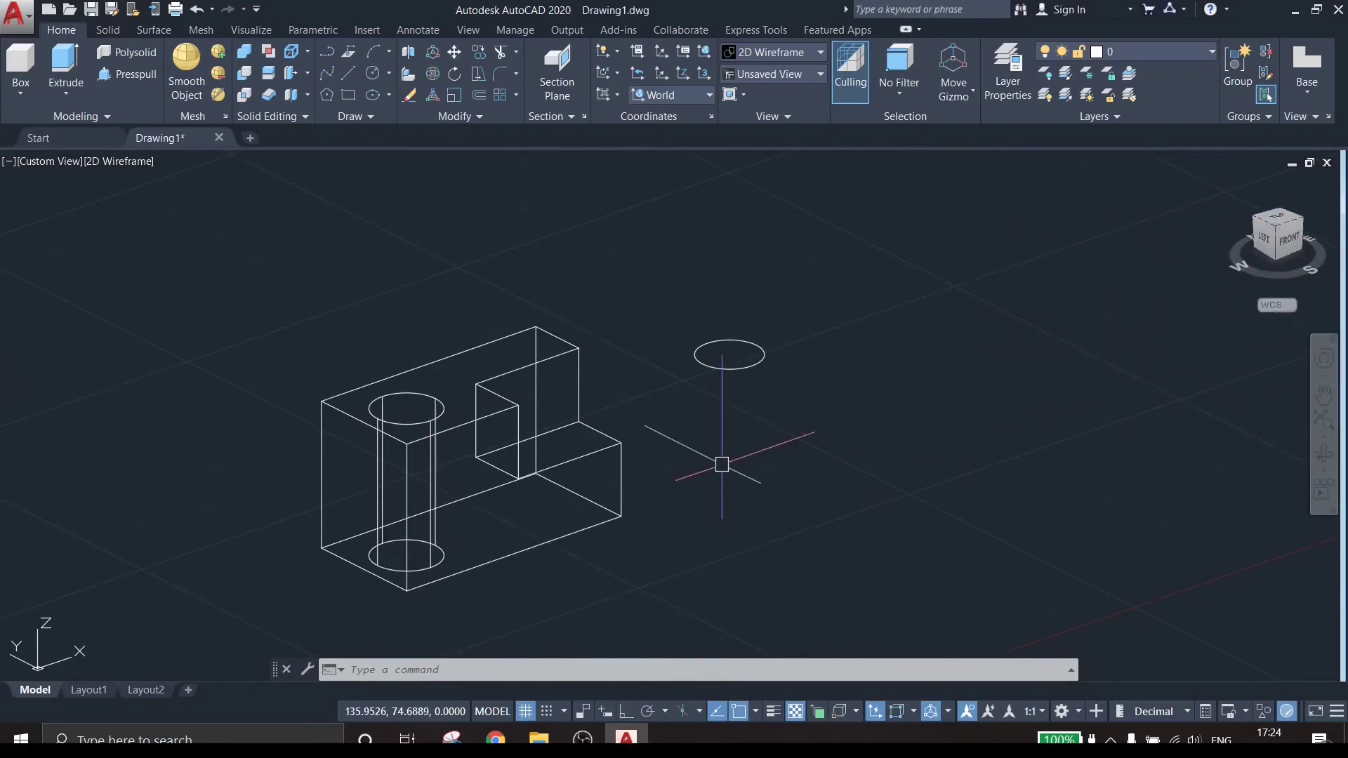
{"action": "middle_click_drag", "start_coordinate": [722, 473], "coordinate": [685, 512], "text": "shift"}
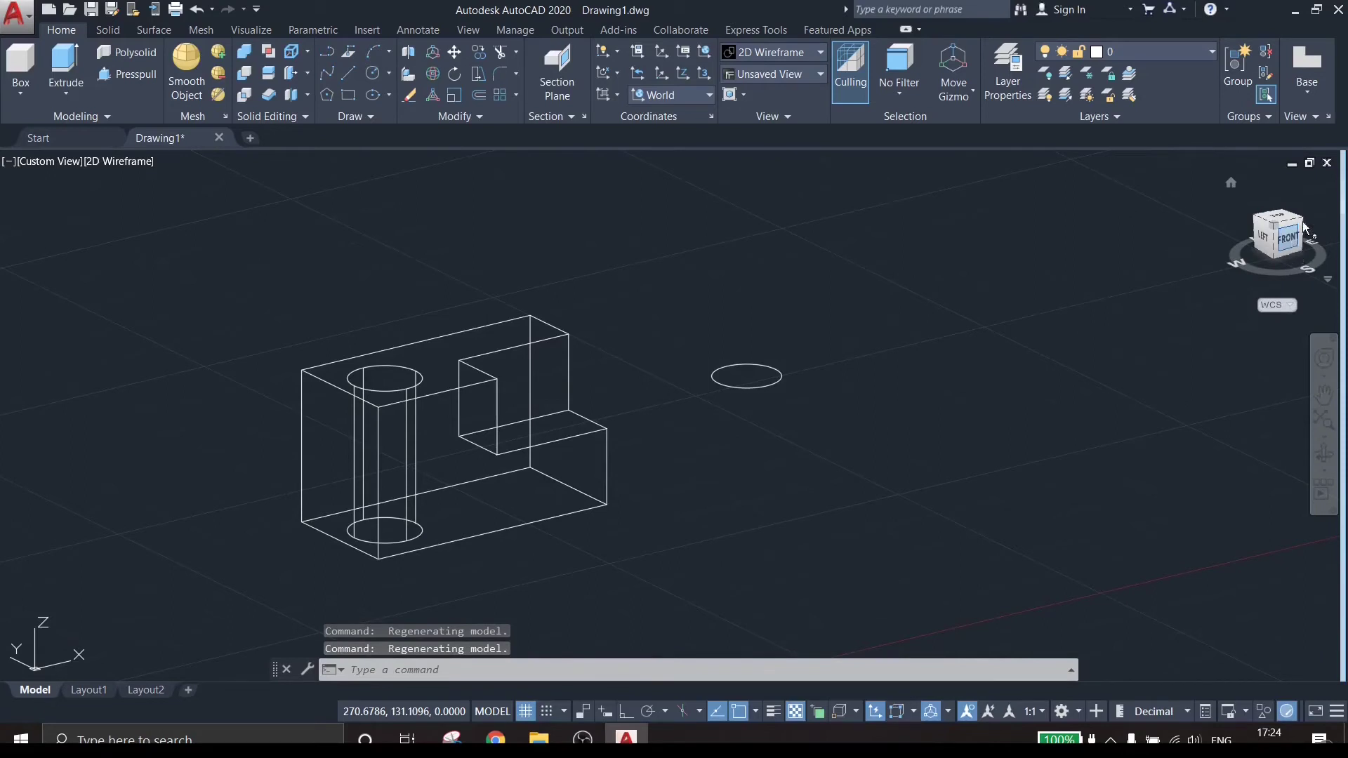
Step: View the model from the front, left, back and top, and turn the top view so that north points up
{"action": "left_click", "coordinate": [1291, 242]}
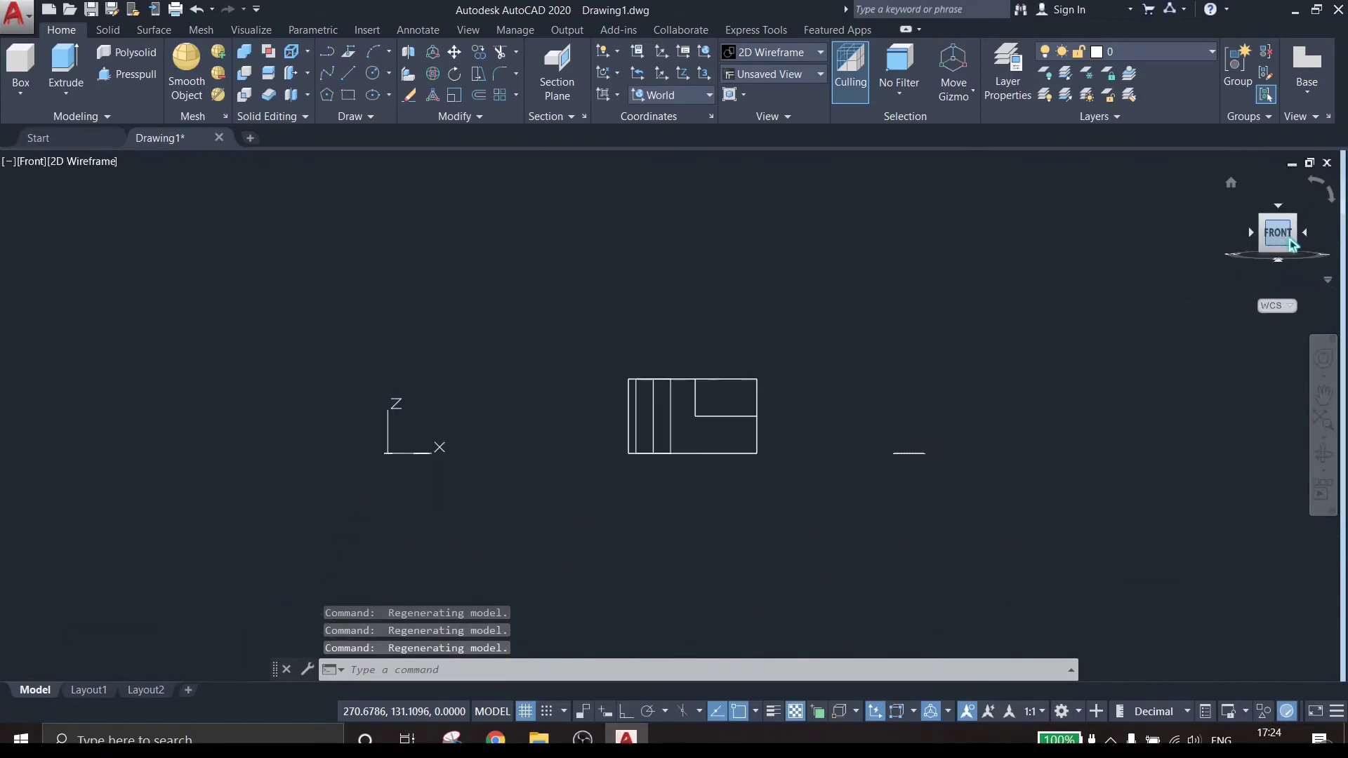
{"action": "left_click", "coordinate": [1250, 232]}
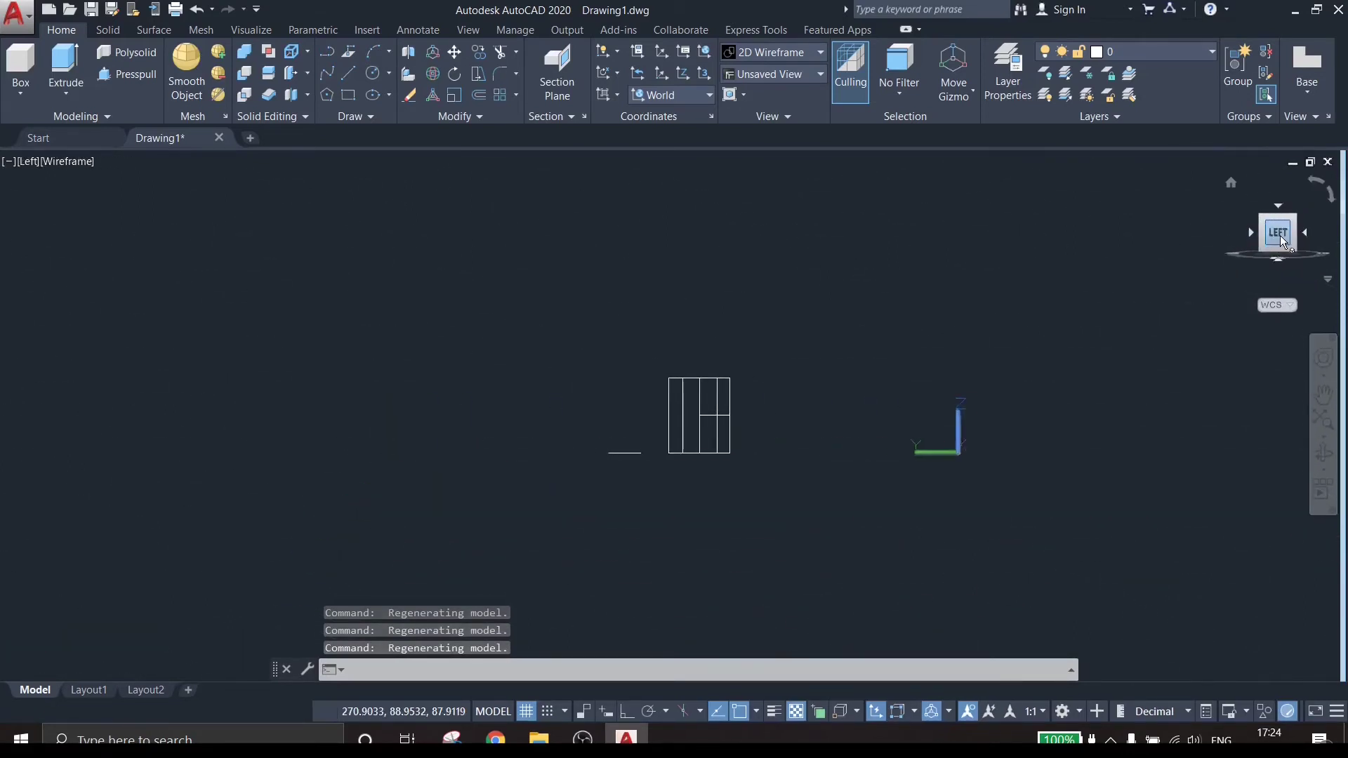
{"action": "left_click", "coordinate": [1258, 234]}
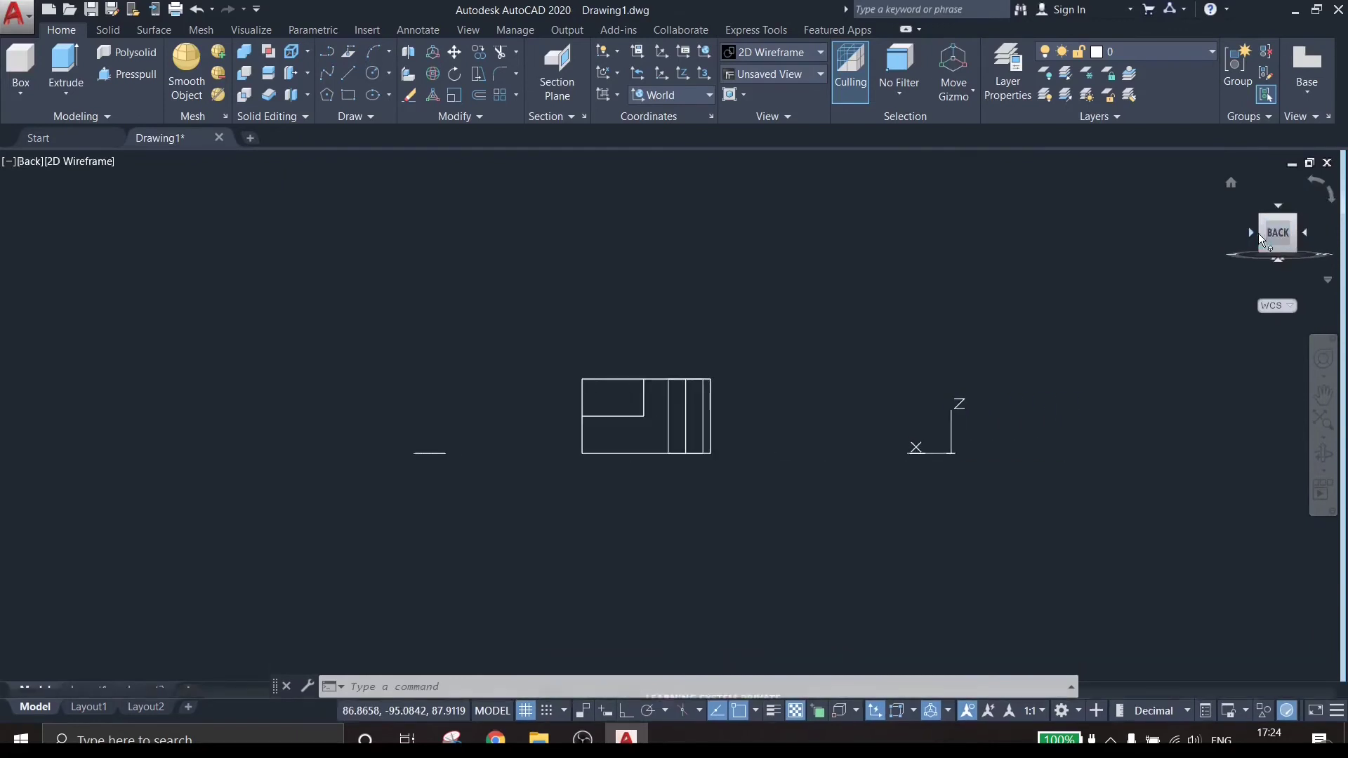
{"action": "left_click", "coordinate": [1275, 208]}
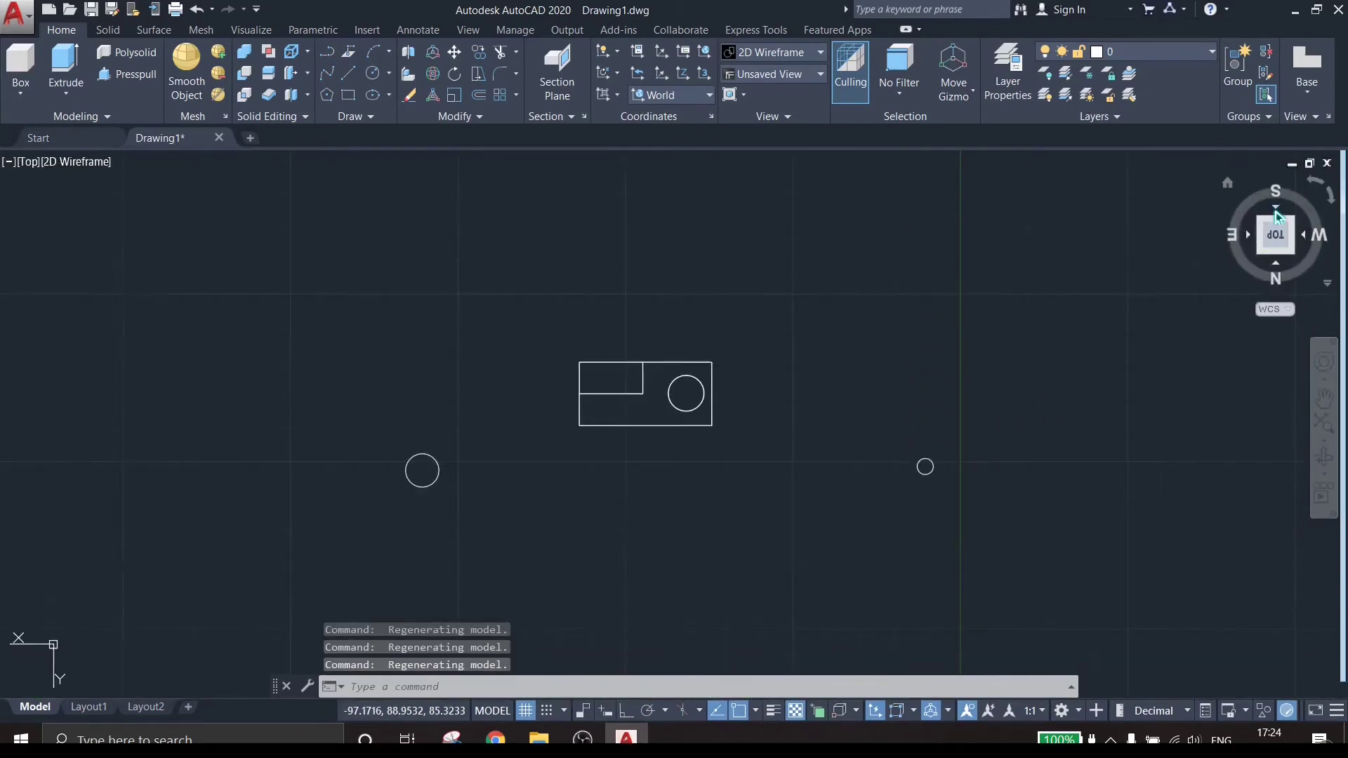
{"action": "left_click", "coordinate": [1336, 205]}
{"action": "left_click", "coordinate": [1335, 205]}
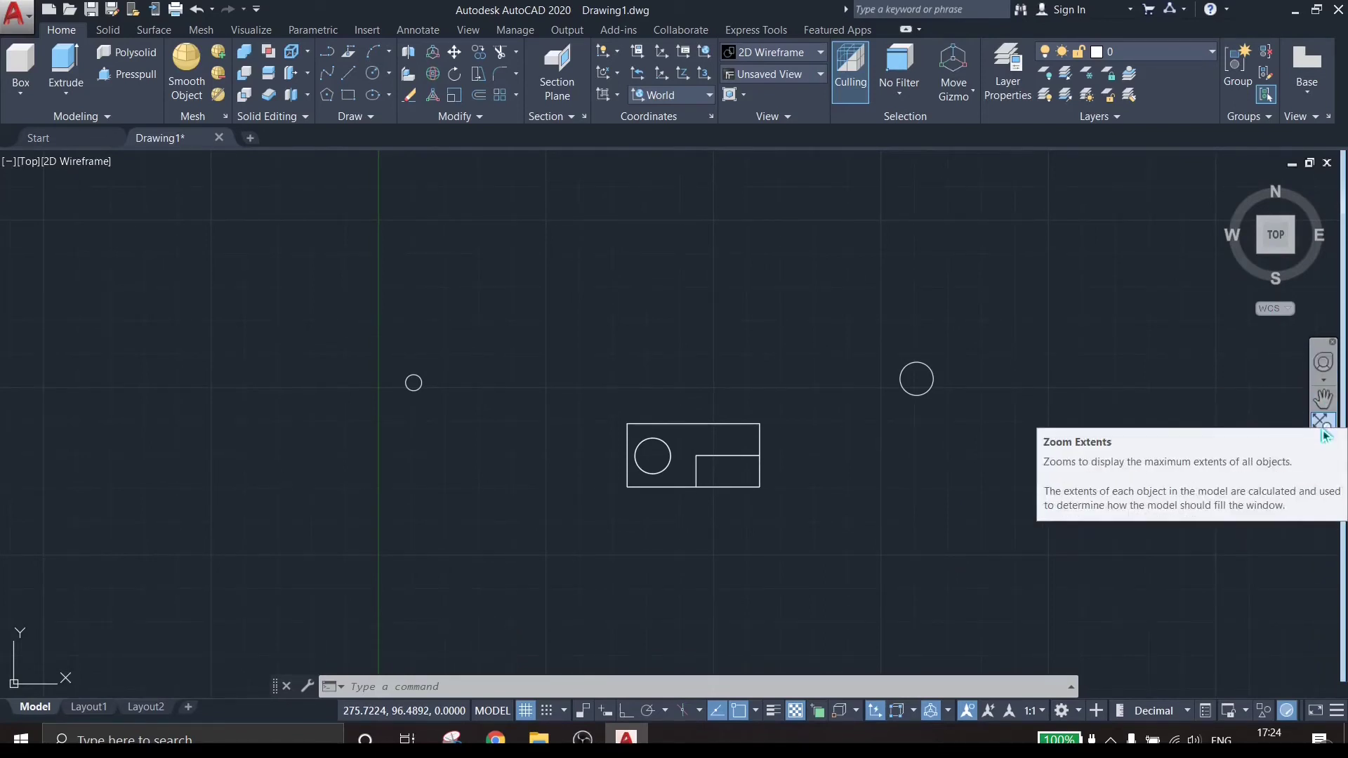
{"action": "left_click", "coordinate": [1321, 478]}
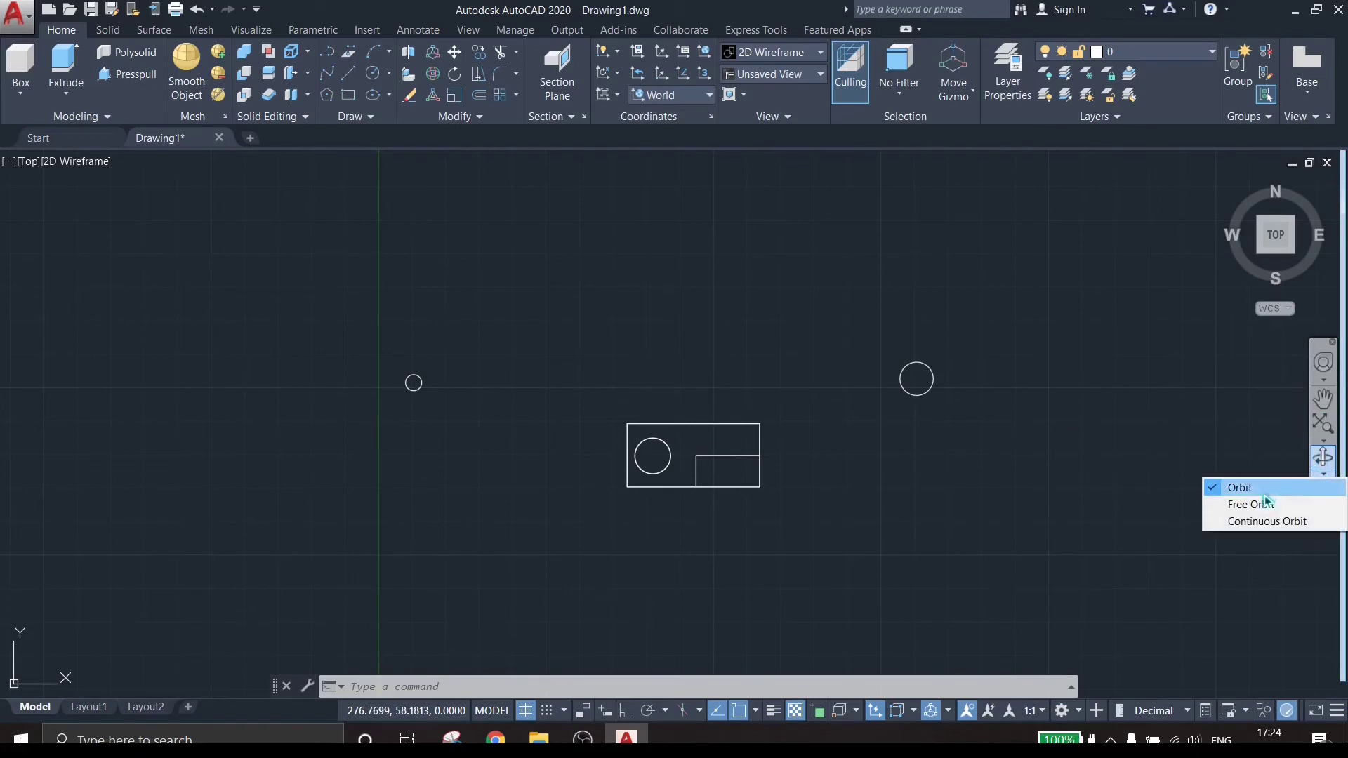
{"action": "left_click", "coordinate": [1258, 571]}
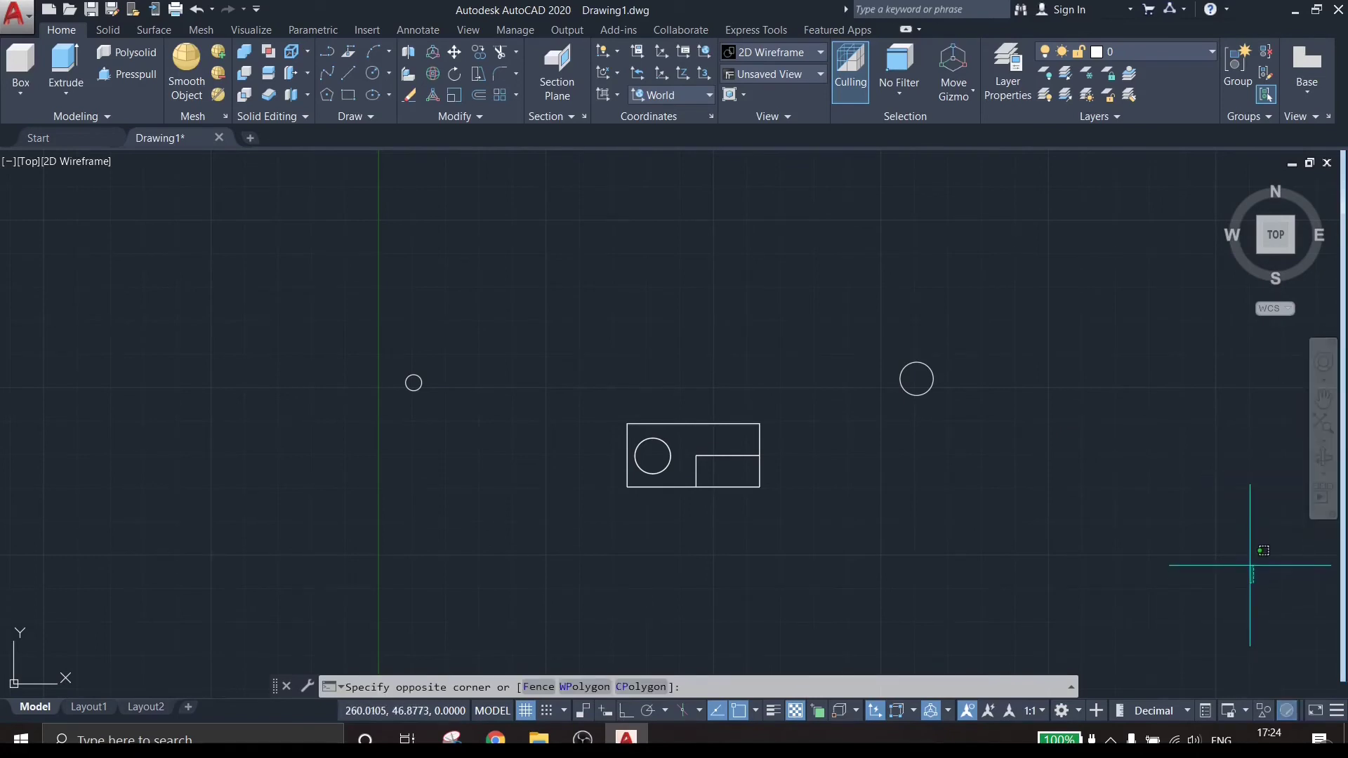
{"action": "key", "text": "Escape"}
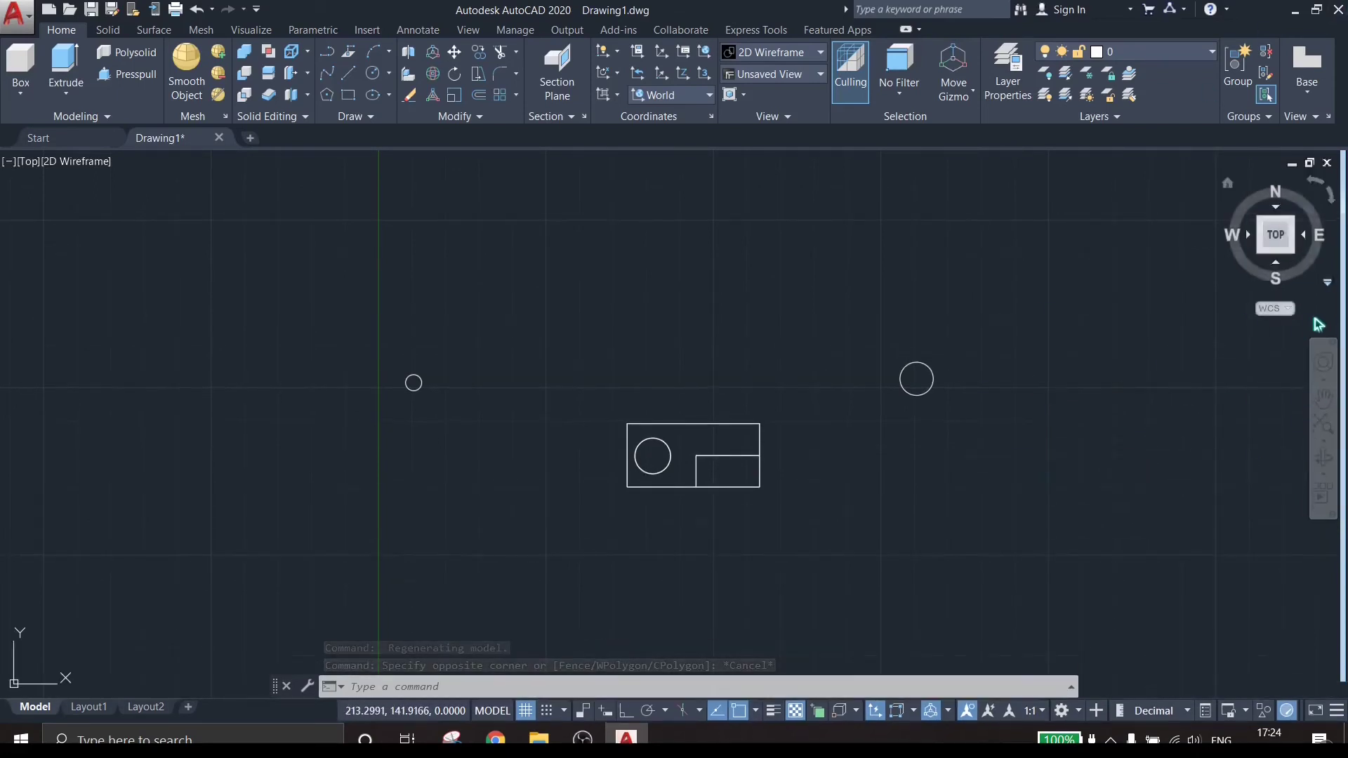
Step: Close the navigation bar and display it again through the viewport controls
{"action": "left_click", "coordinate": [1333, 338]}
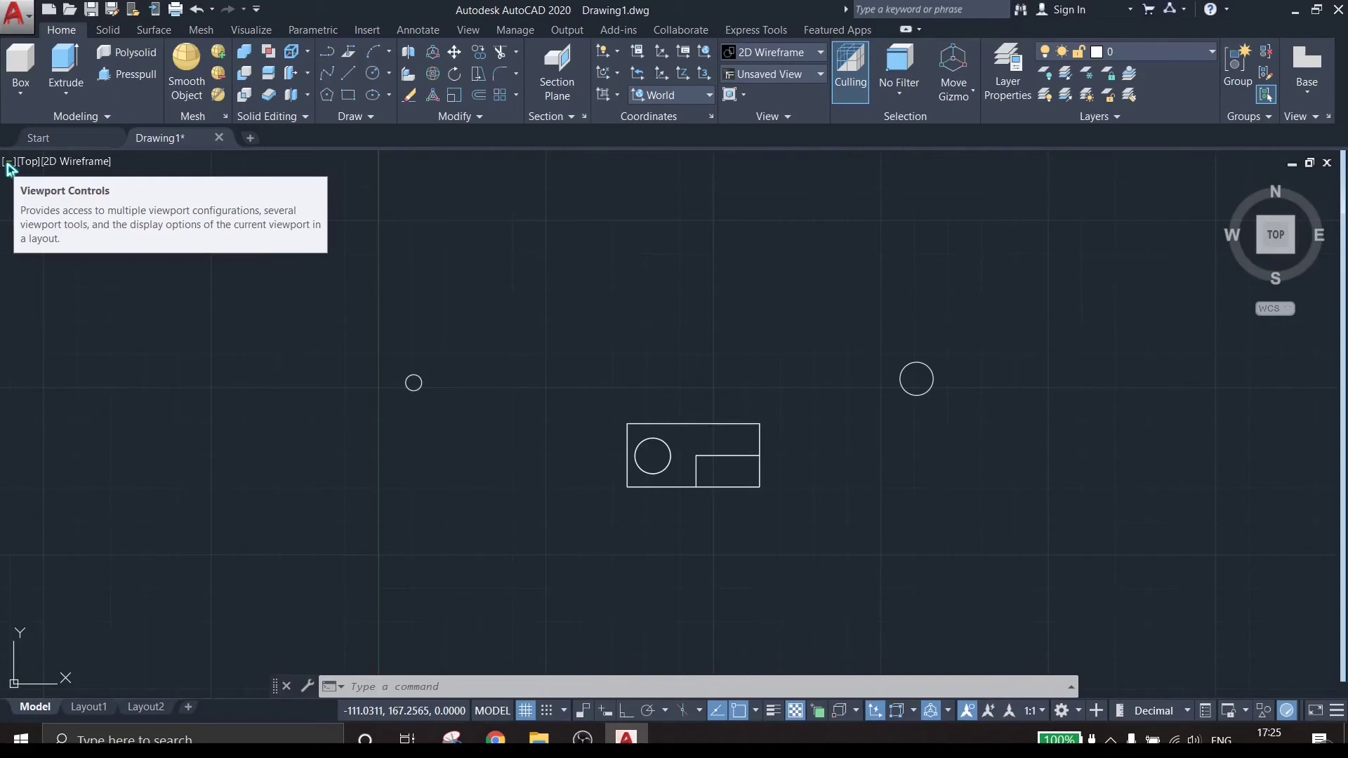
{"action": "left_click", "coordinate": [9, 162]}
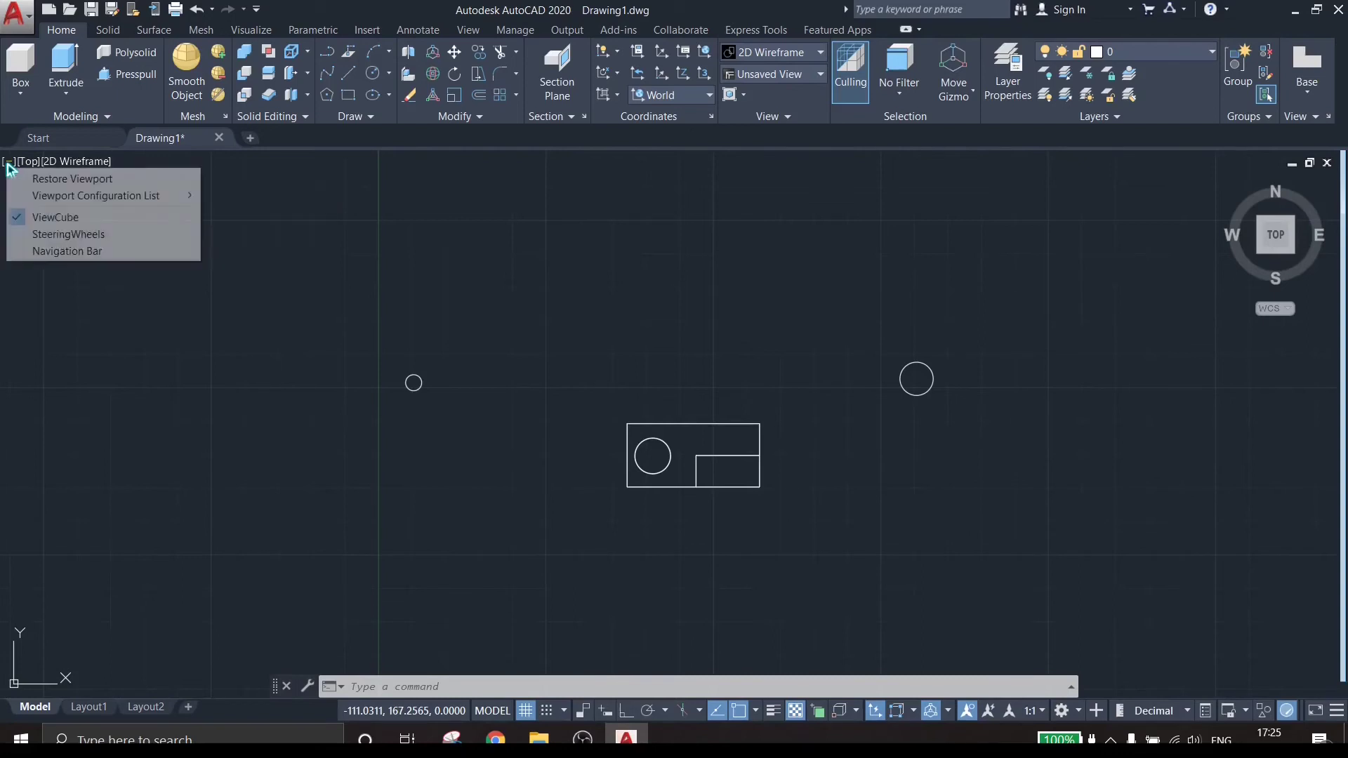
{"action": "left_click", "coordinate": [37, 252]}
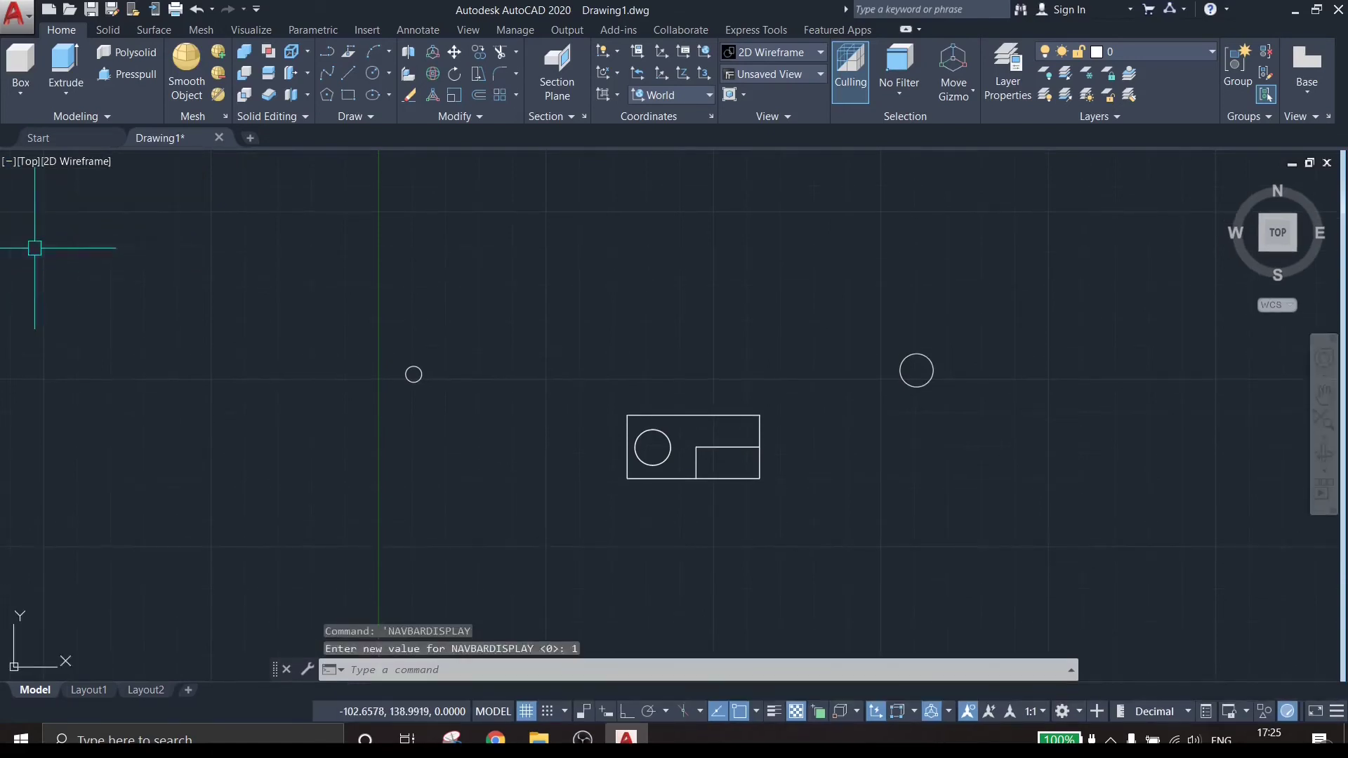
Step: Hide both the navigation bar and the ViewCube in the drawing area
{"action": "left_click", "coordinate": [10, 163]}
{"action": "left_click", "coordinate": [21, 251]}
{"action": "left_click", "coordinate": [10, 163]}
{"action": "left_click", "coordinate": [17, 215]}
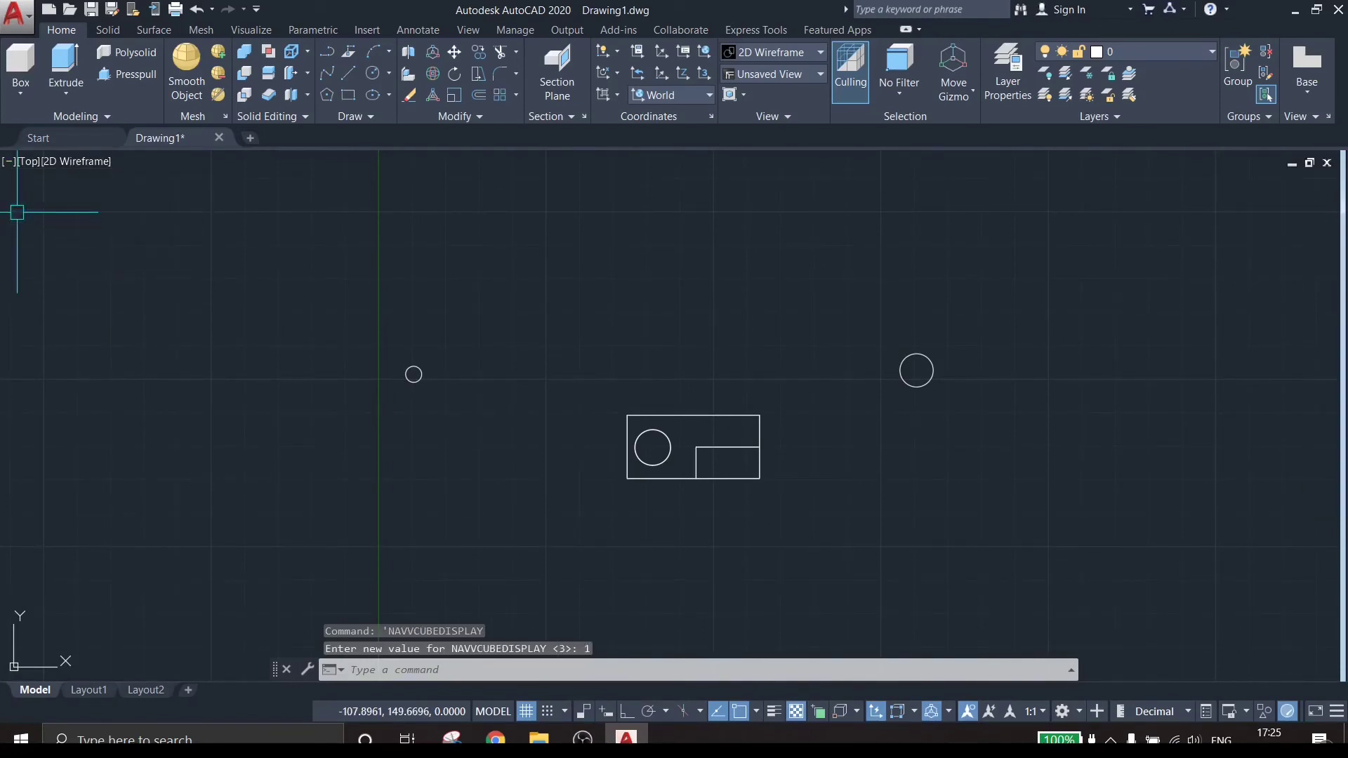
Step: Turn the display of the navigation bar and the ViewCube back on
{"action": "left_click", "coordinate": [10, 163]}
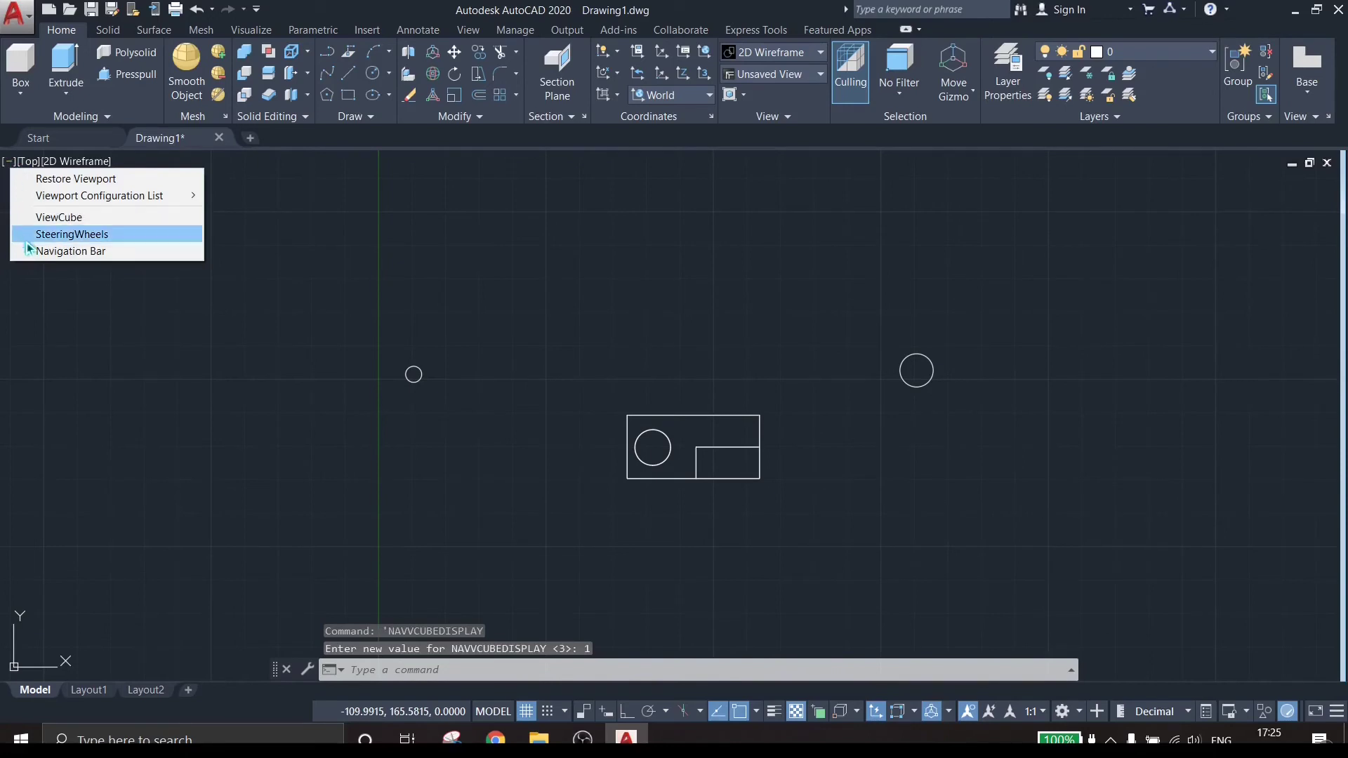
{"action": "left_click", "coordinate": [28, 251]}
{"action": "left_click", "coordinate": [10, 163]}
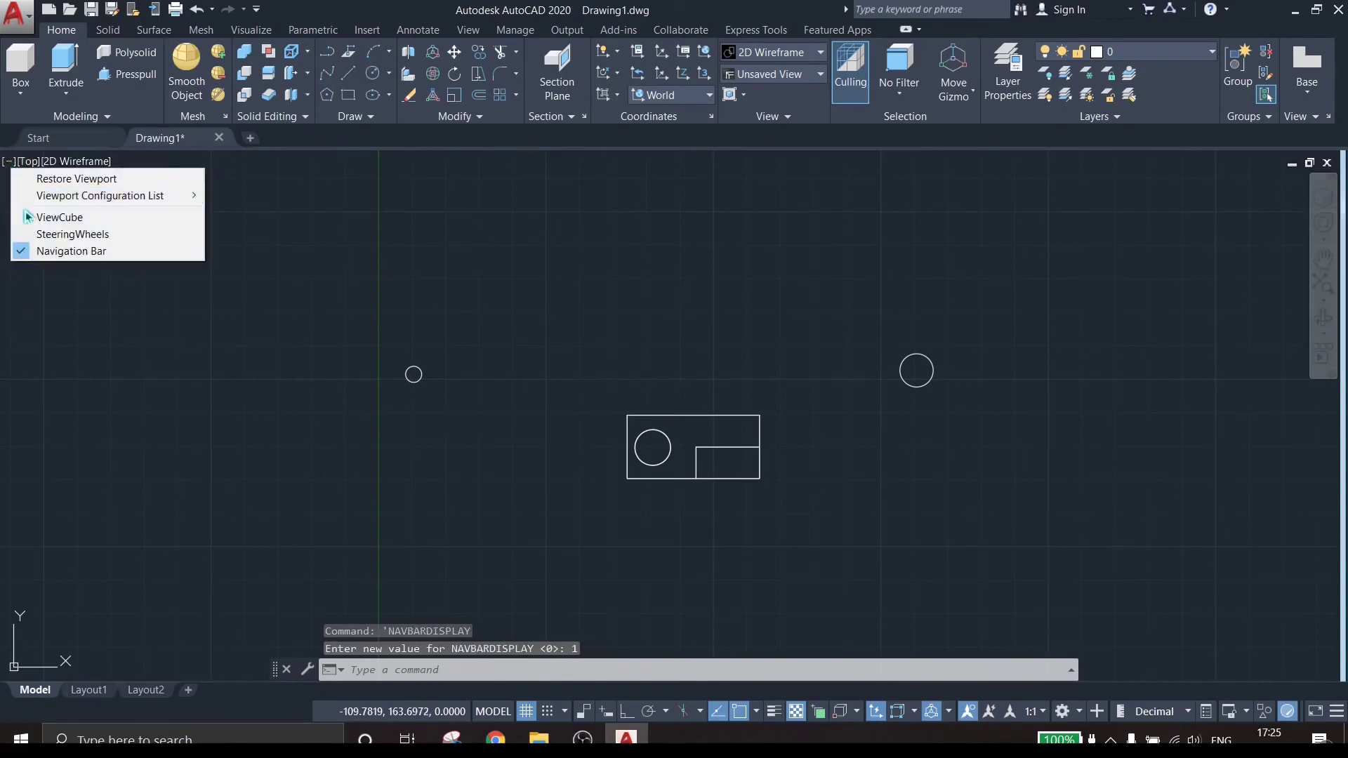
{"action": "left_click", "coordinate": [17, 213]}
Step: Split the drawing area into viewports with the Four: Equal configuration
{"action": "left_click", "coordinate": [10, 164]}
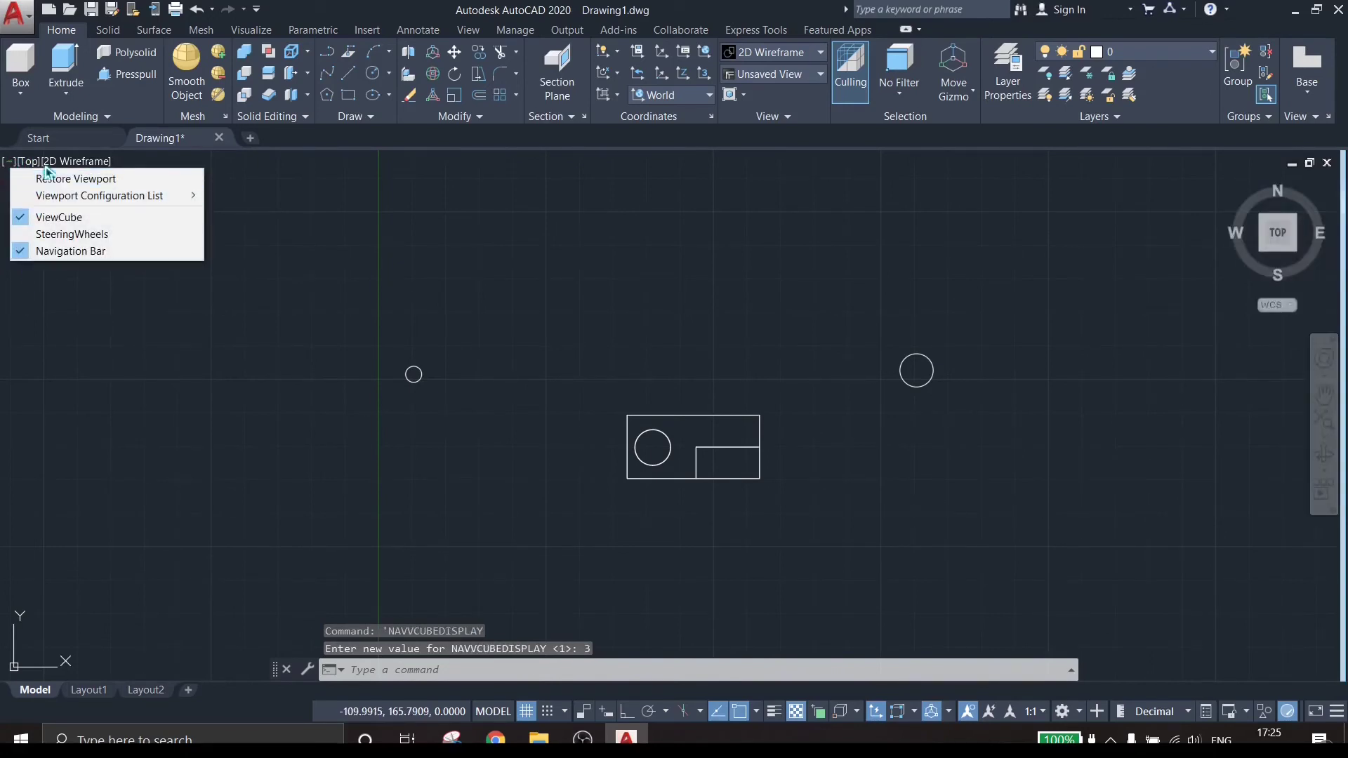
{"action": "mouse_move", "coordinate": [57, 202]}
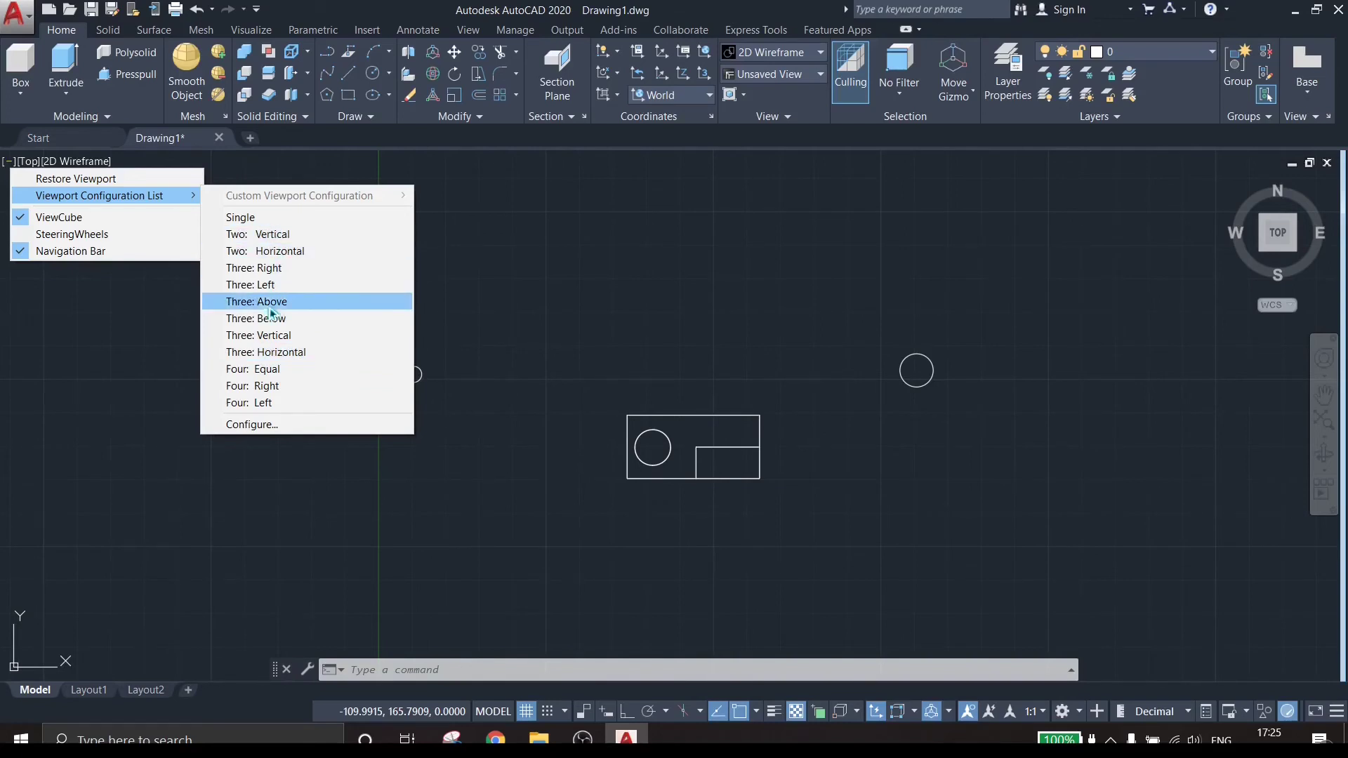
{"action": "left_click", "coordinate": [271, 370]}
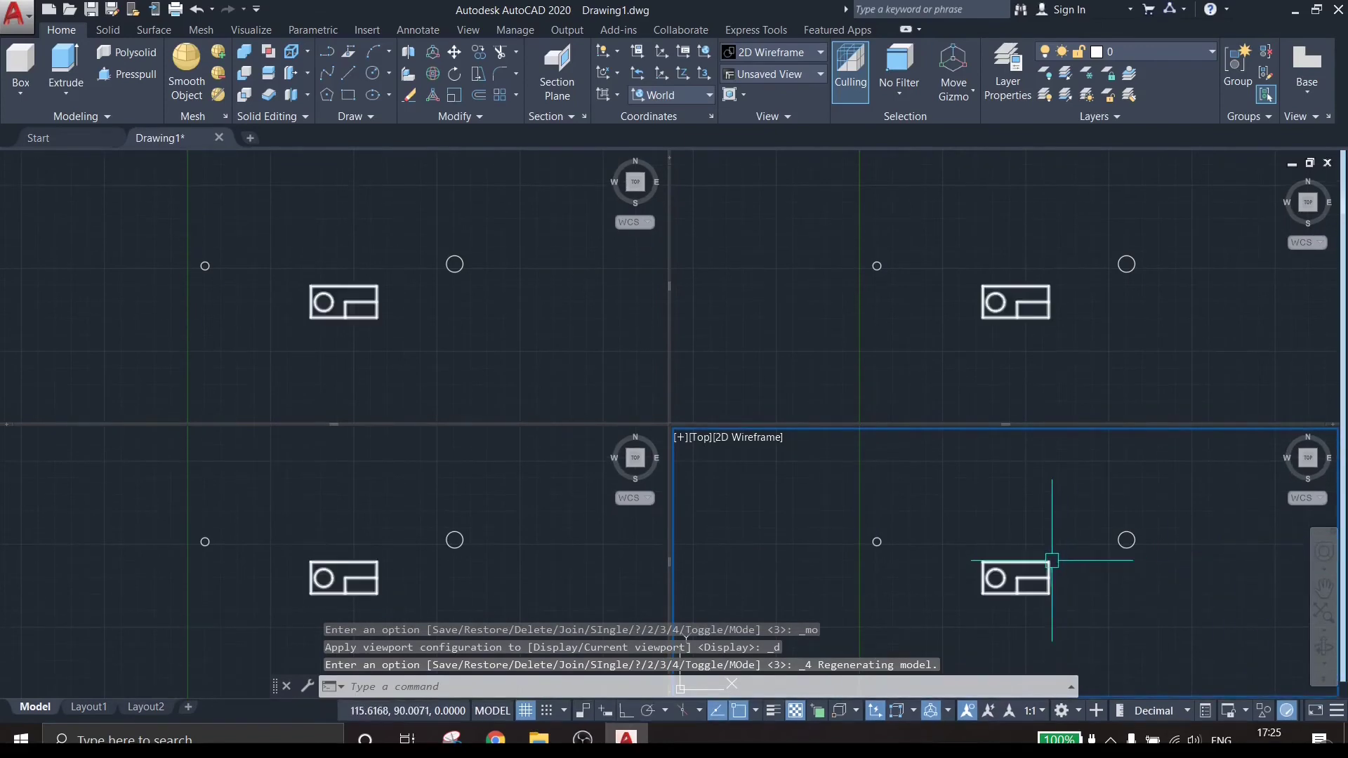
Step: Make the upper-left viewport active and fill it with the top view of the solid
{"action": "left_click", "coordinate": [556, 238]}
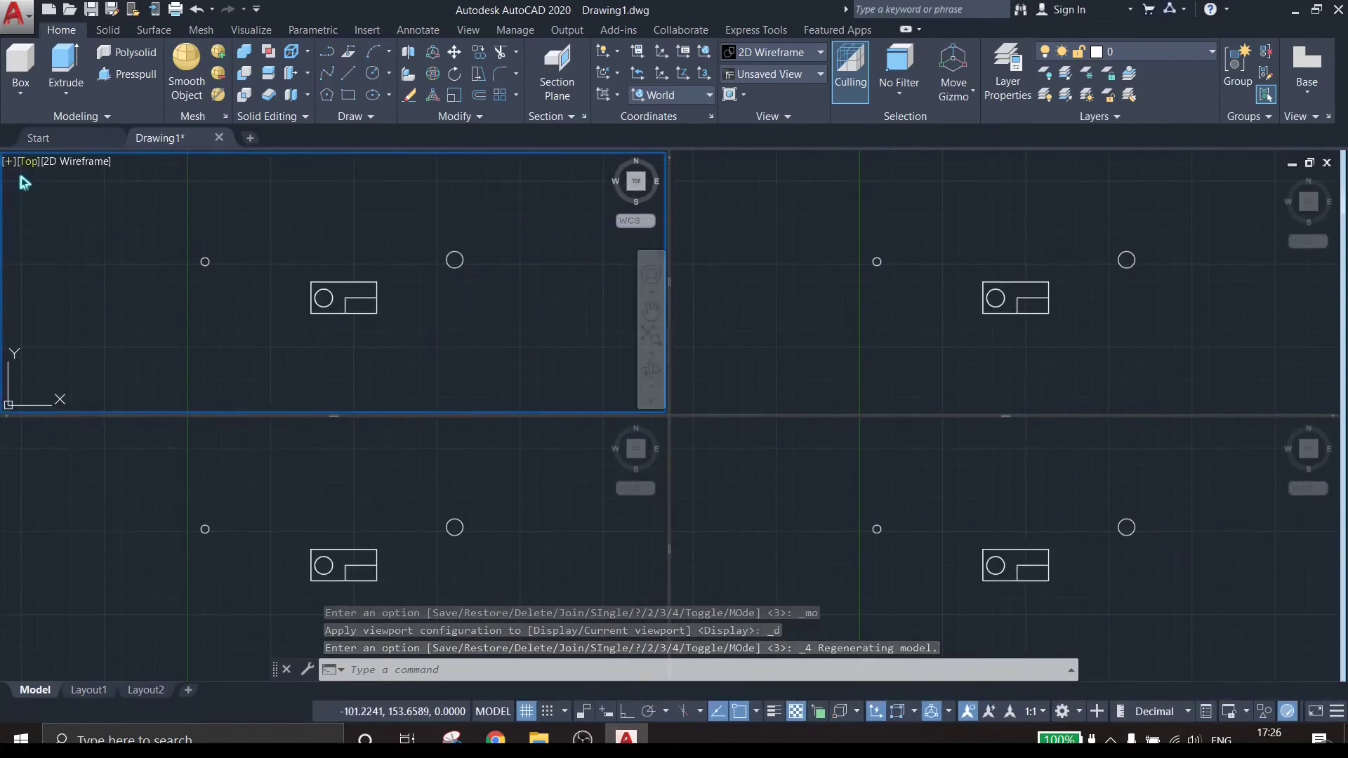
{"action": "scroll", "coordinate": [316, 331], "scroll_direction": "up", "scroll_amount": 5}
{"action": "middle_click_drag", "start_coordinate": [322, 375], "coordinate": [316, 402]}
{"action": "mouse_move", "coordinate": [369, 284]}
{"action": "middle_mouse_down"}
{"action": "mouse_move", "coordinate": [354, 326]}
{"action": "mouse_move", "coordinate": [382, 303]}
{"action": "middle_mouse_up"}
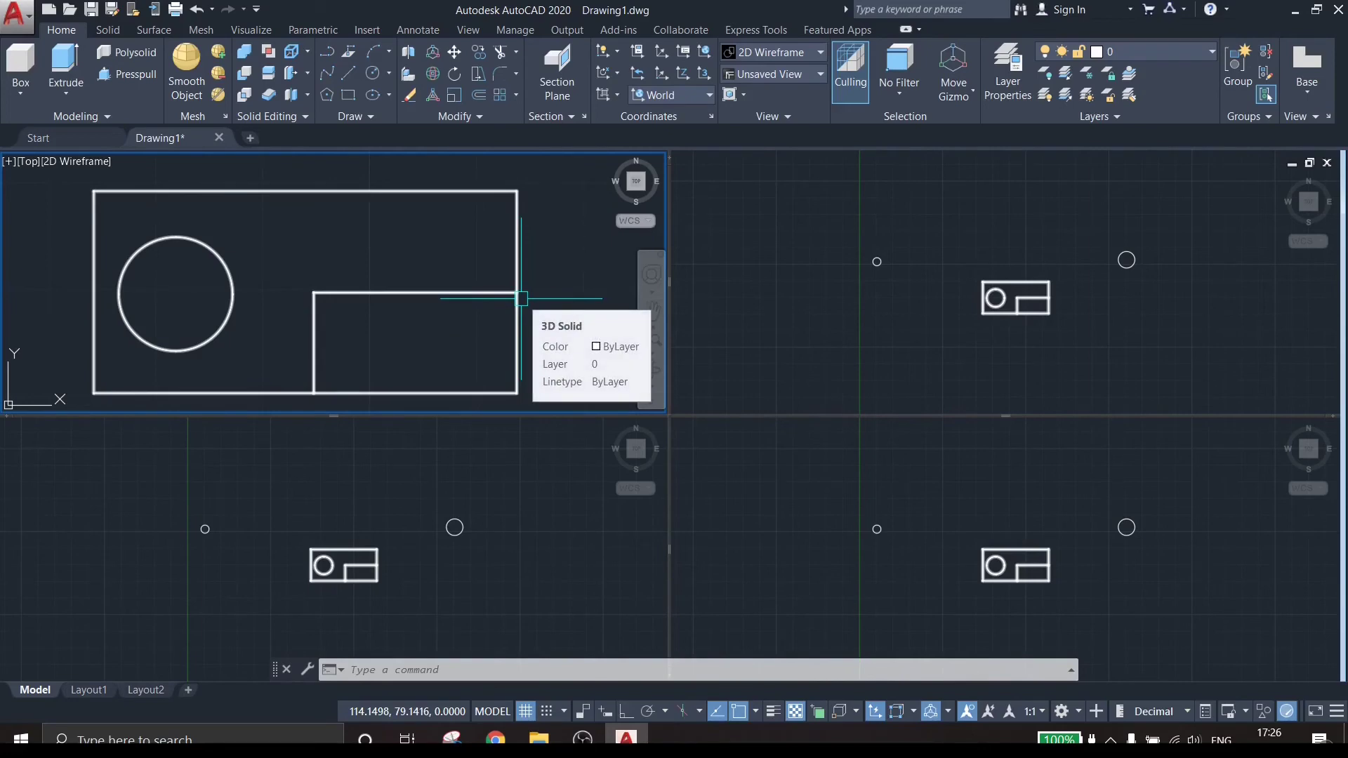
Step: Set the upper-right viewport to the front view and fill it with the solid
{"action": "left_click", "coordinate": [842, 269]}
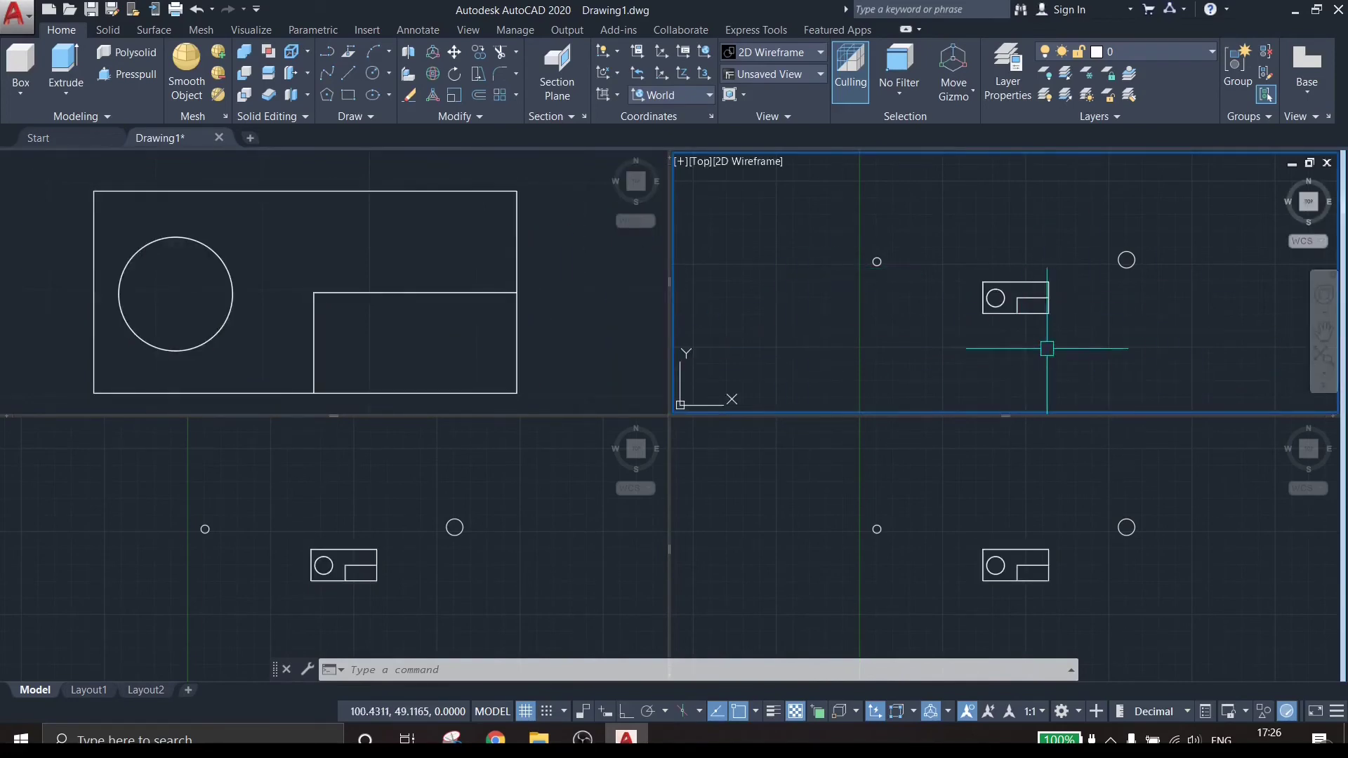
{"action": "left_click", "coordinate": [1312, 216]}
{"action": "left_click", "coordinate": [1309, 210]}
{"action": "scroll", "coordinate": [1015, 290], "scroll_direction": "up", "scroll_amount": 7}
{"action": "middle_click_drag", "start_coordinate": [1161, 348], "coordinate": [1153, 396]}
{"action": "middle_click_drag", "start_coordinate": [1141, 323], "coordinate": [1141, 295]}
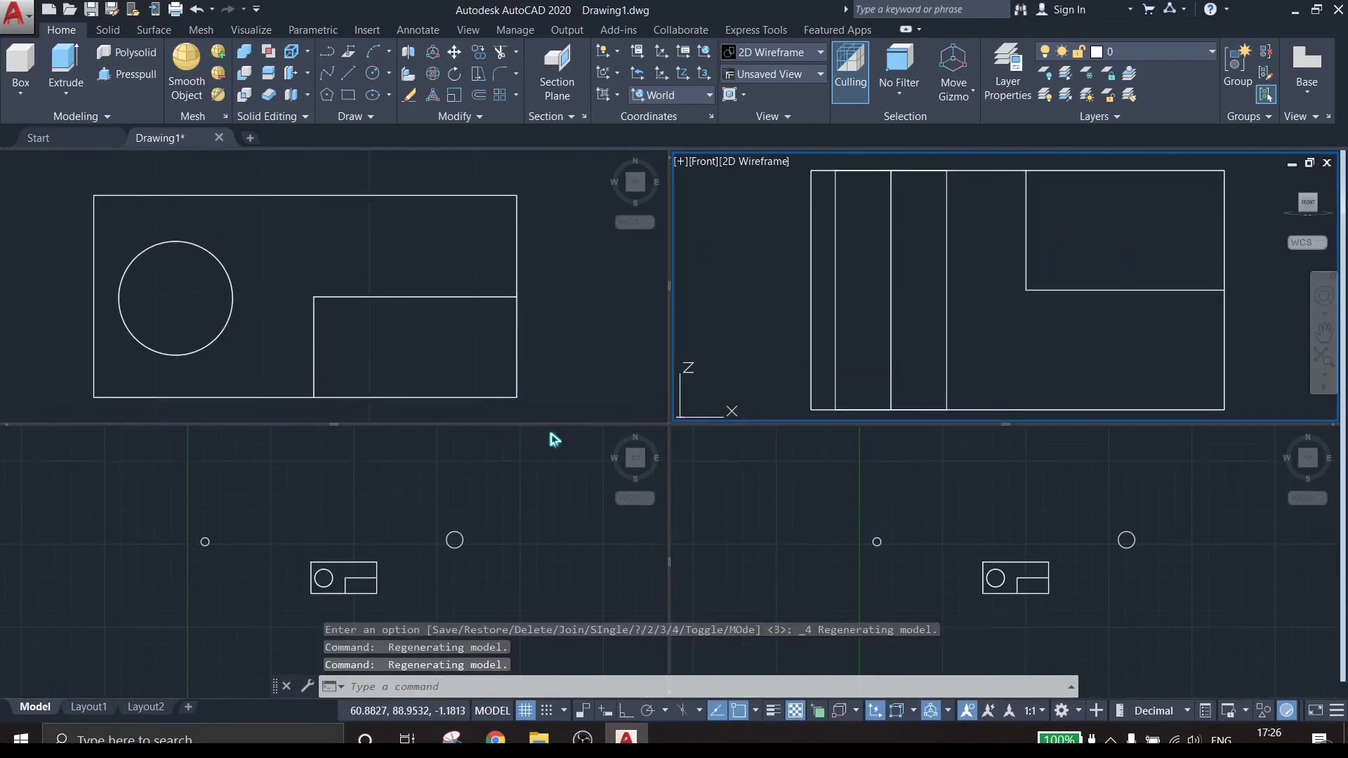
Step: Set the lower-left viewport to the SW Isometric view and fit the whole solid in it
{"action": "left_click", "coordinate": [628, 467]}
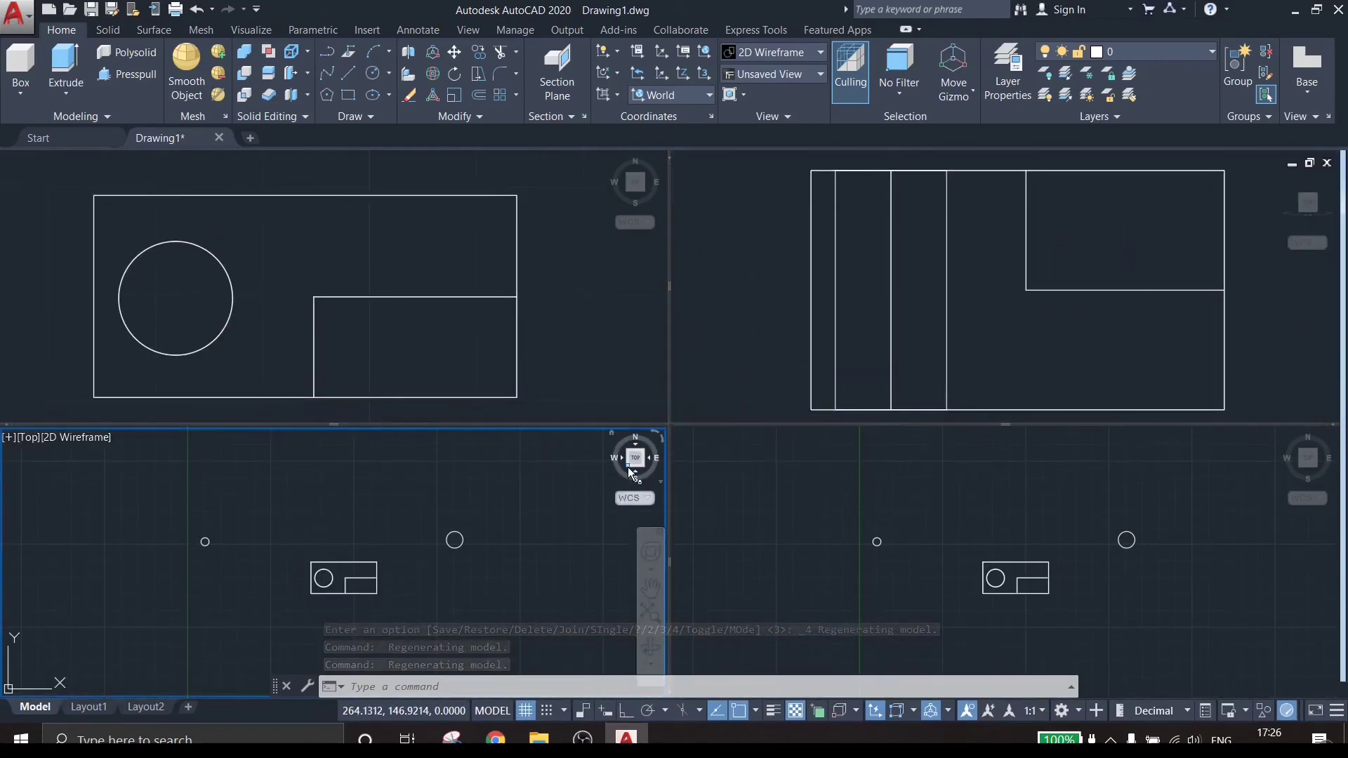
{"action": "left_click", "coordinate": [628, 467]}
{"action": "scroll", "coordinate": [358, 576], "scroll_direction": "up", "scroll_amount": 5}
{"action": "middle_click_drag", "start_coordinate": [355, 570], "coordinate": [360, 587]}
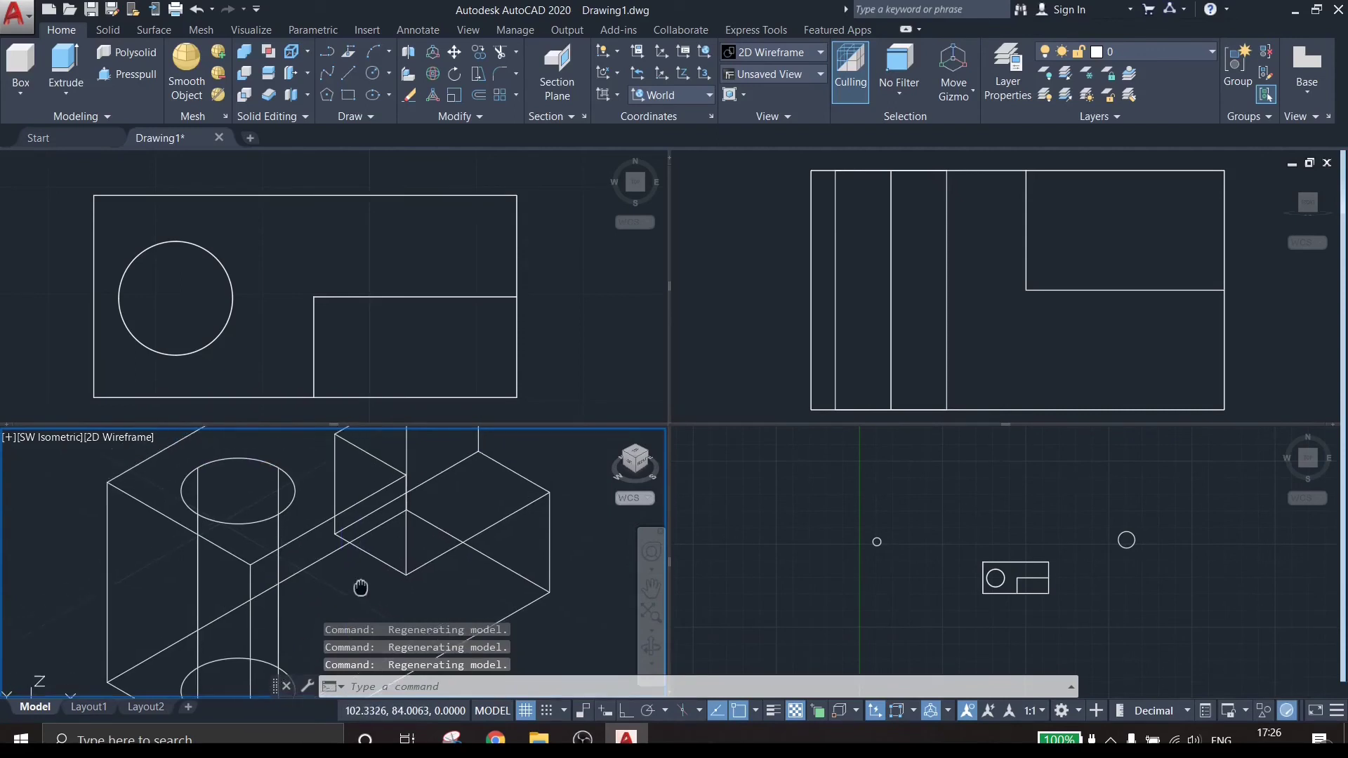
{"action": "scroll", "coordinate": [361, 588], "scroll_direction": "down", "scroll_amount": 6}
Step: Make the lower-right viewport active and enlarge the top view of the solid in it
{"action": "left_click", "coordinate": [1099, 604]}
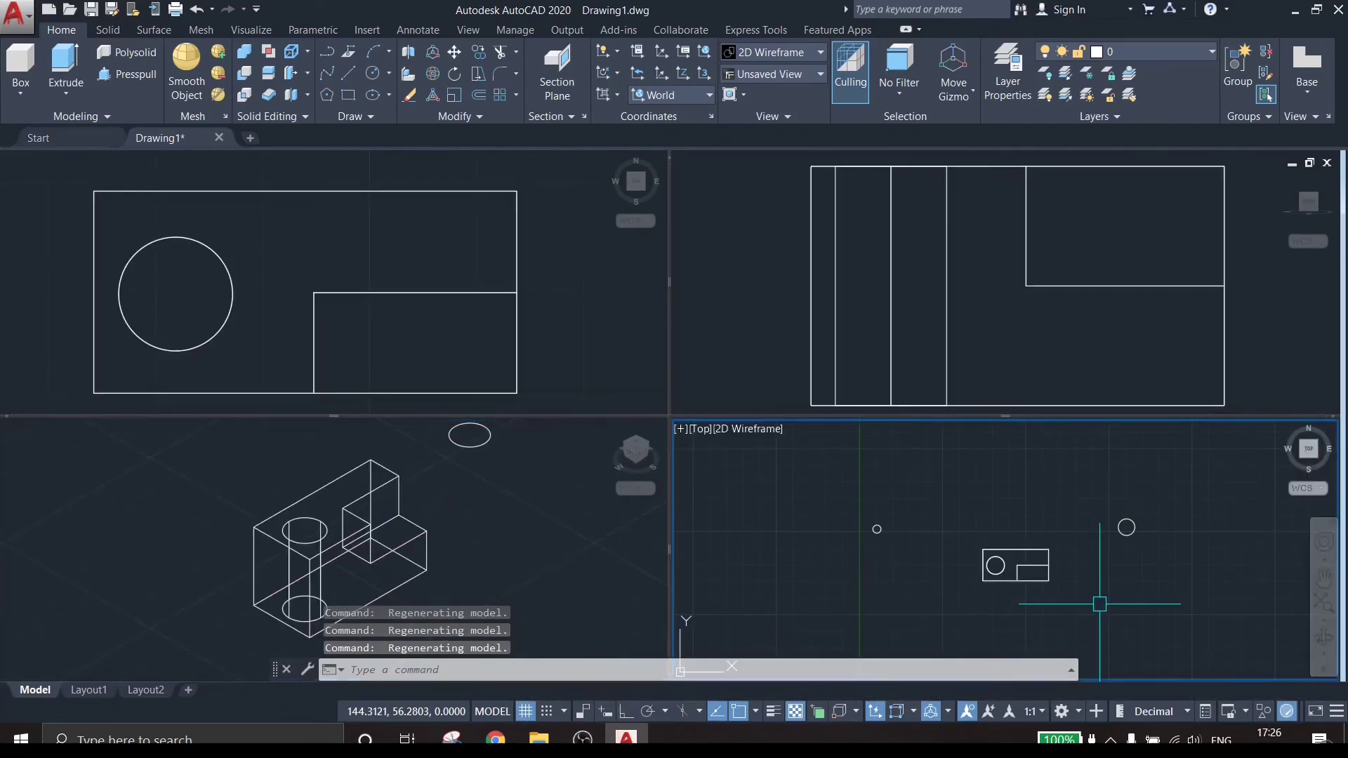
{"action": "scroll", "coordinate": [1032, 568], "scroll_direction": "up", "scroll_amount": 2}
{"action": "scroll", "coordinate": [1024, 560], "scroll_direction": "up", "scroll_amount": 2}
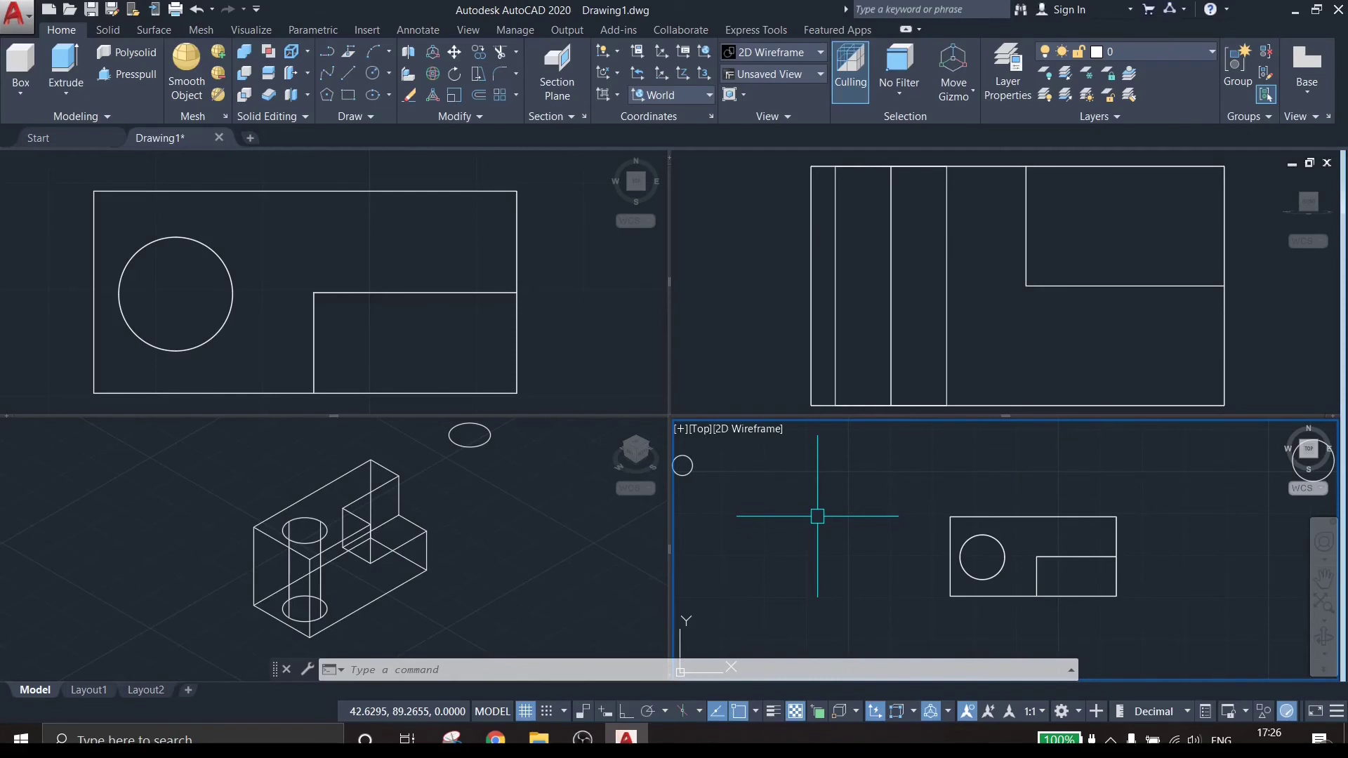
Step: Switch the active viewport among the upper and lower viewports, and maximize the lower-right one
{"action": "left_click", "coordinate": [773, 365]}
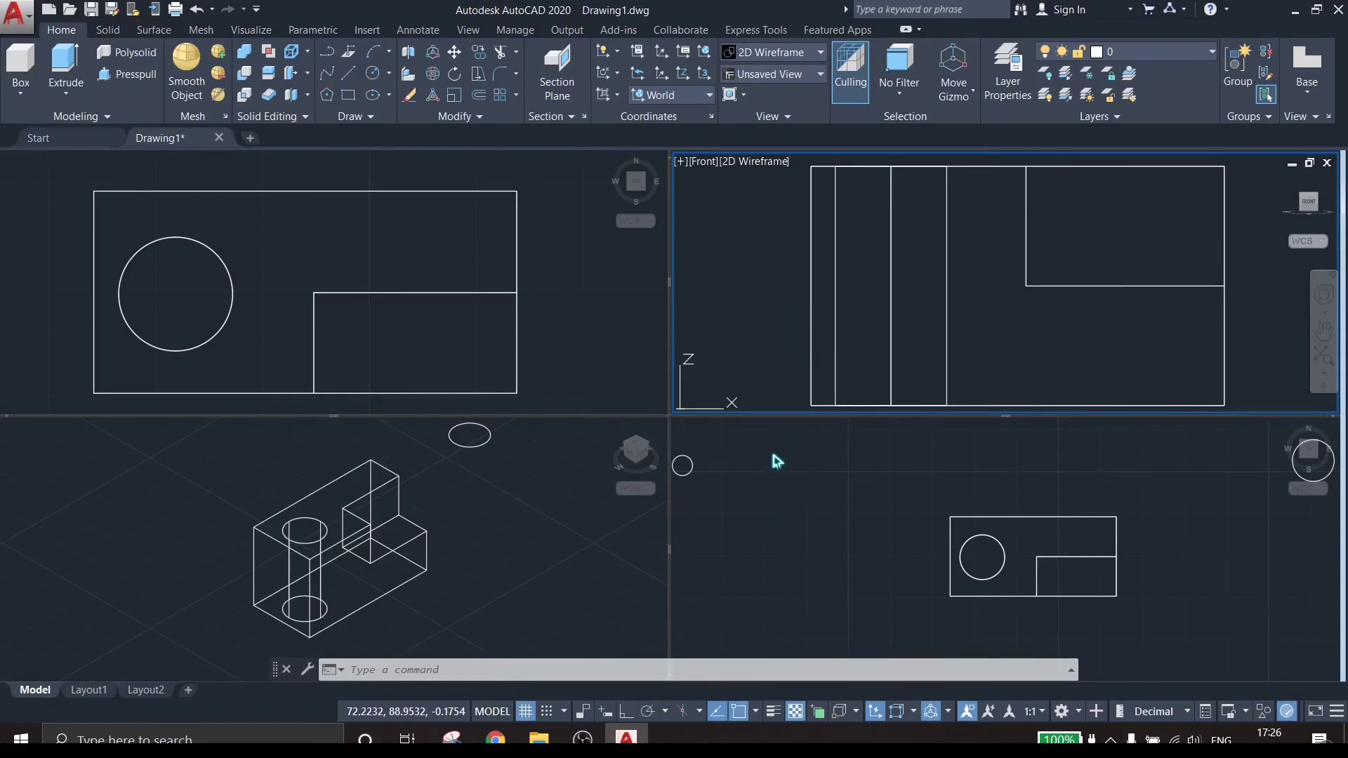
{"action": "key", "text": "Escape"}
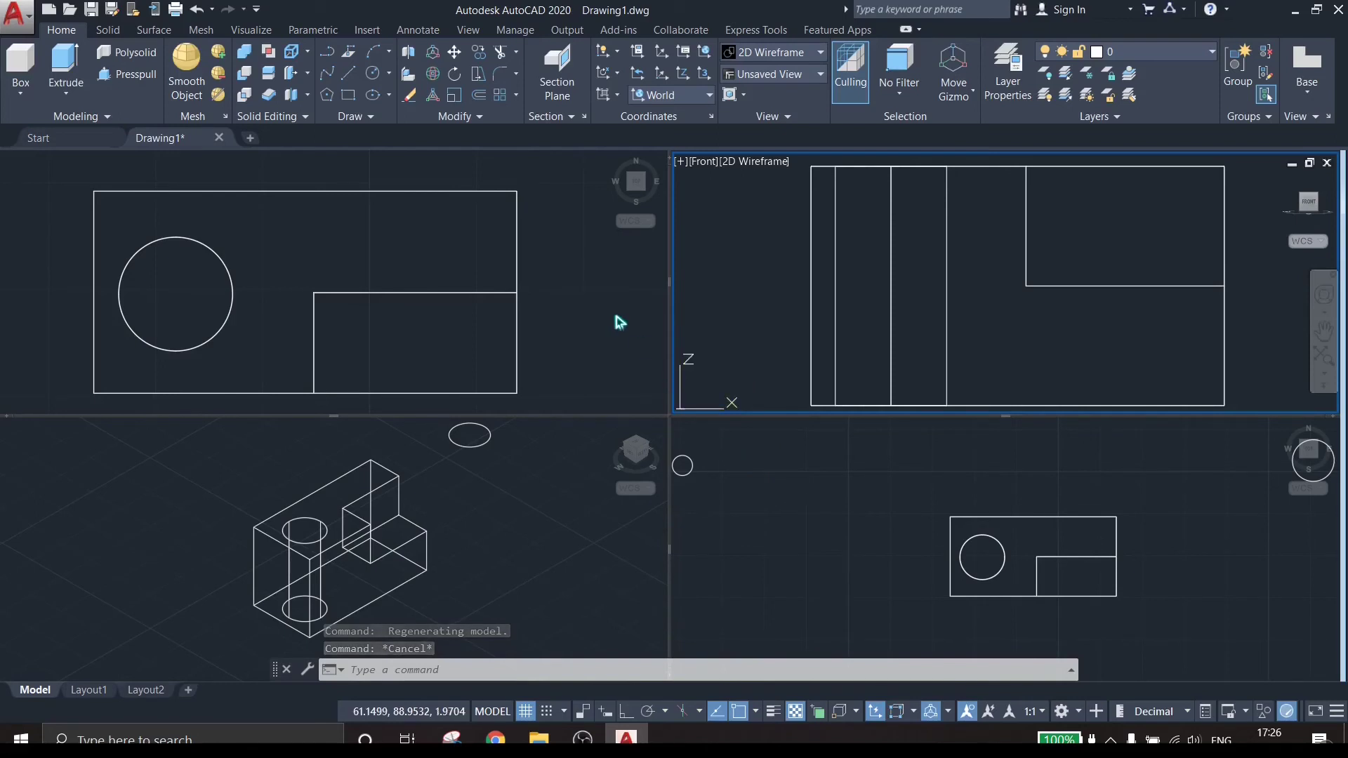
{"action": "left_click", "coordinate": [725, 512]}
{"action": "left_click", "coordinate": [641, 391]}
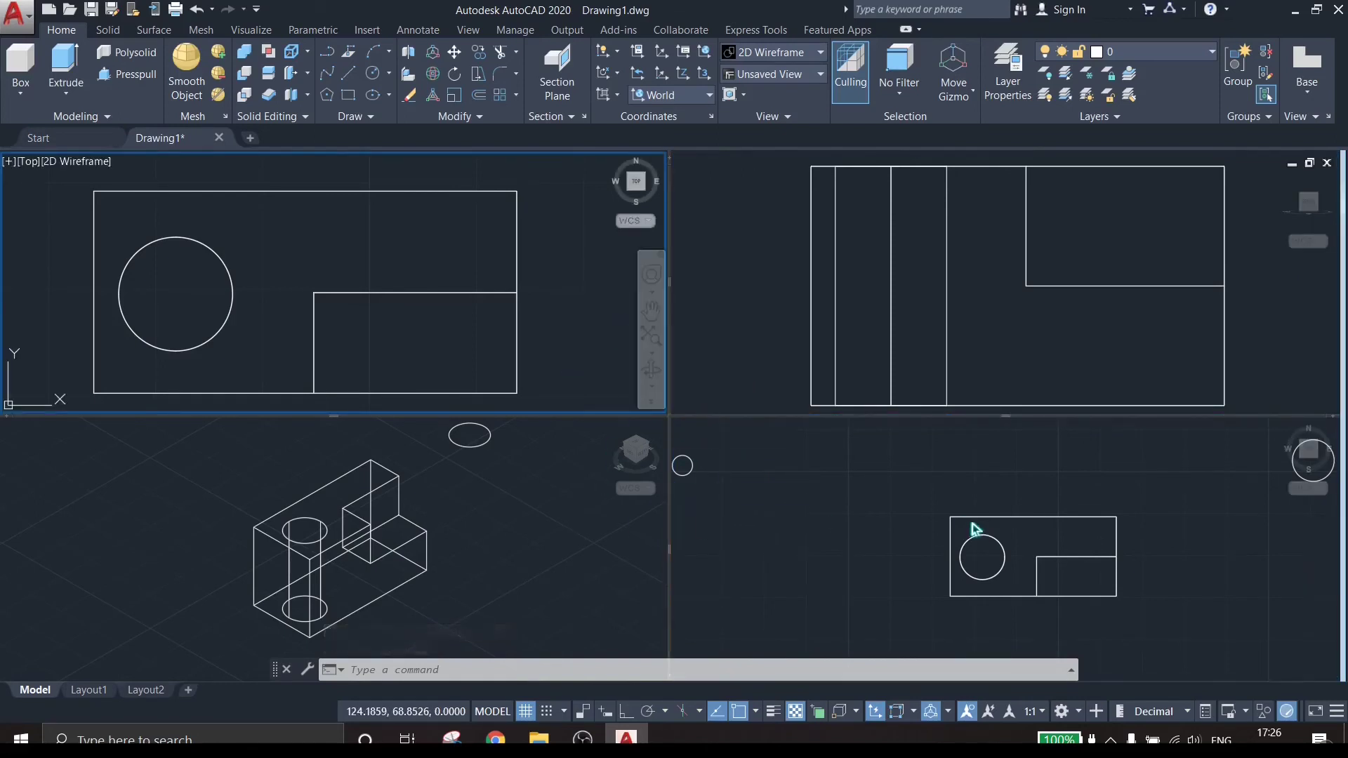
{"action": "left_click", "coordinate": [834, 519]}
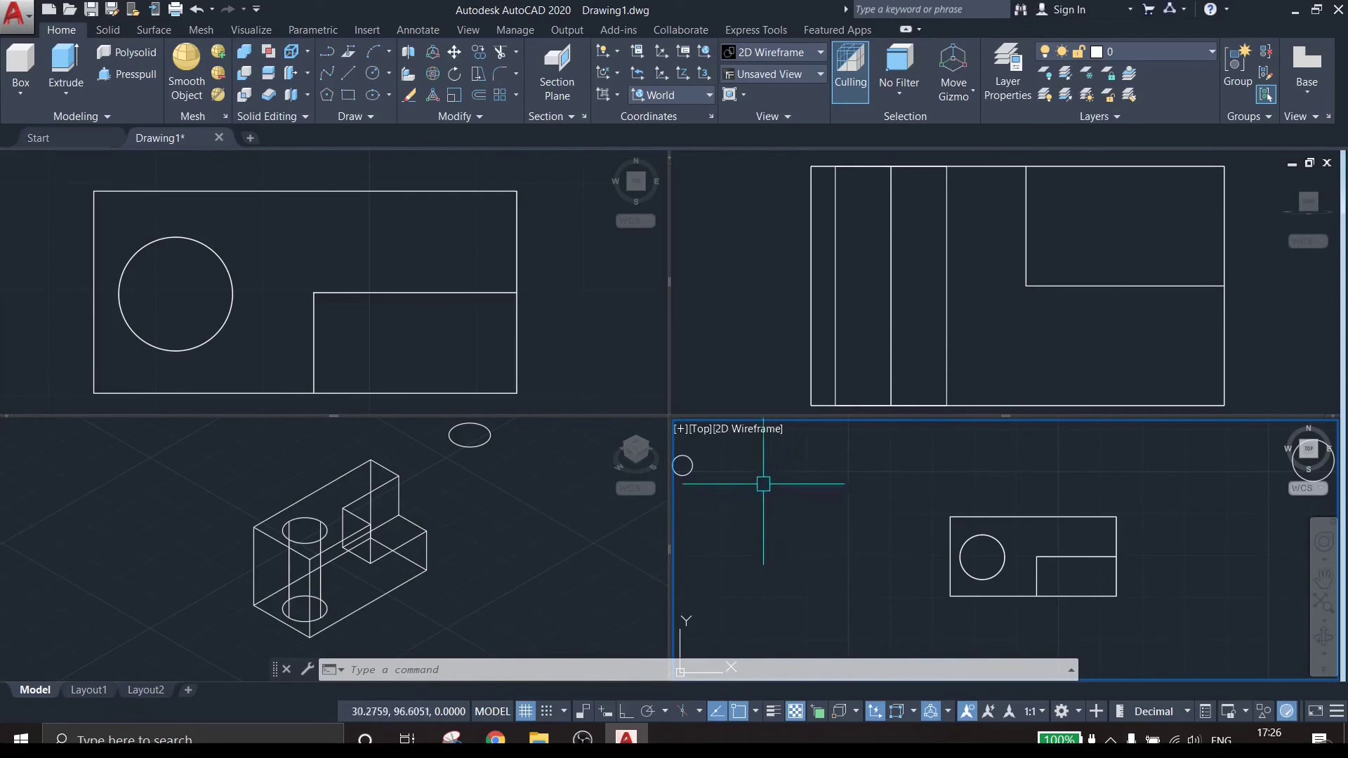
{"action": "double_click", "coordinate": [679, 427]}
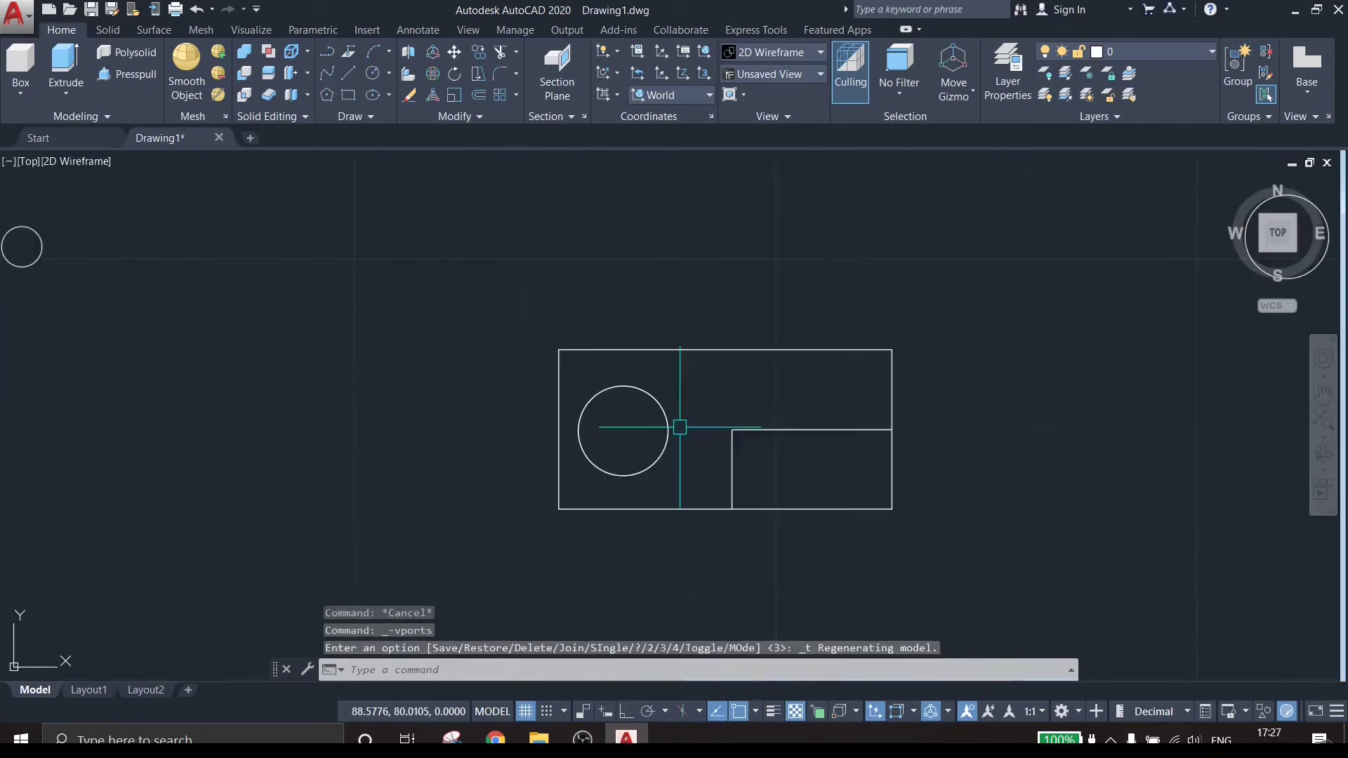
Step: Split the drawing area into viewports with the Three: Below configuration
{"action": "left_click", "coordinate": [11, 163]}
{"action": "mouse_move", "coordinate": [168, 195]}
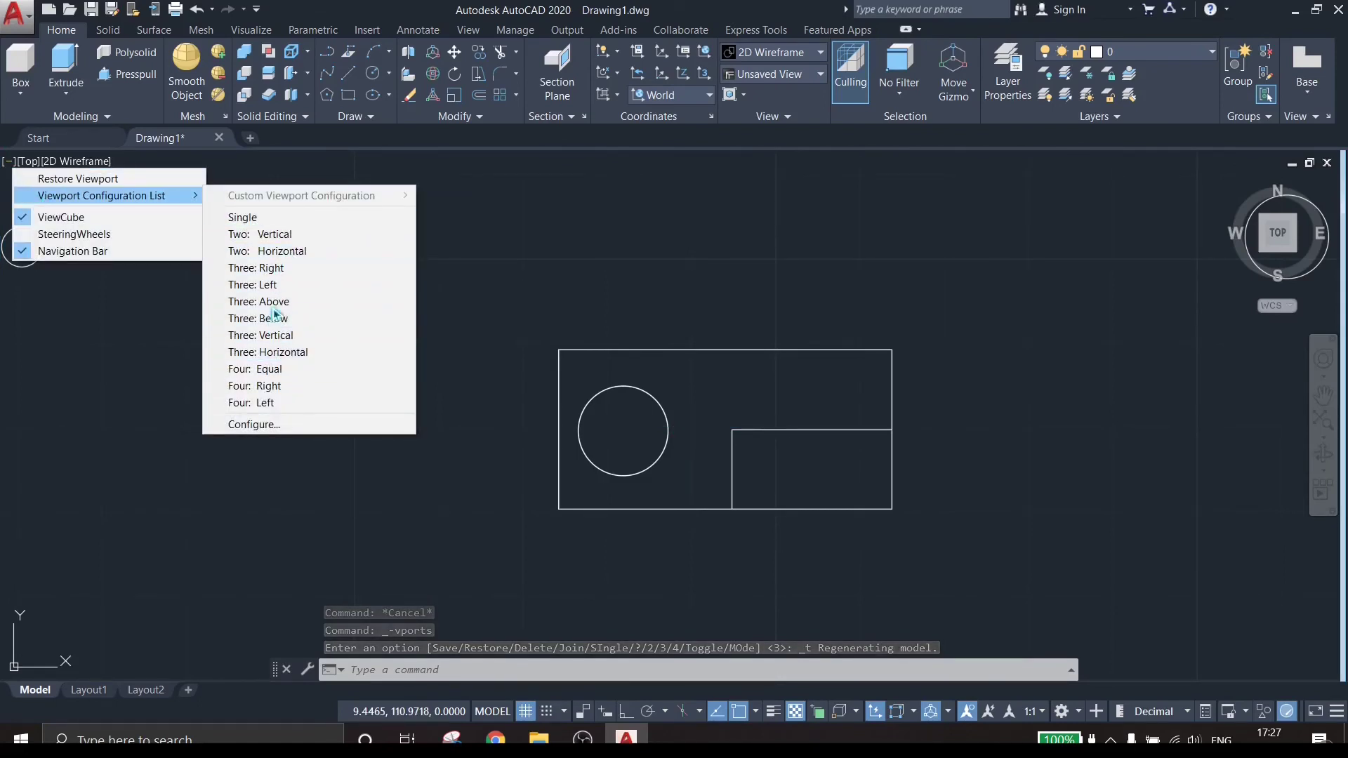
{"action": "left_click", "coordinate": [267, 318]}
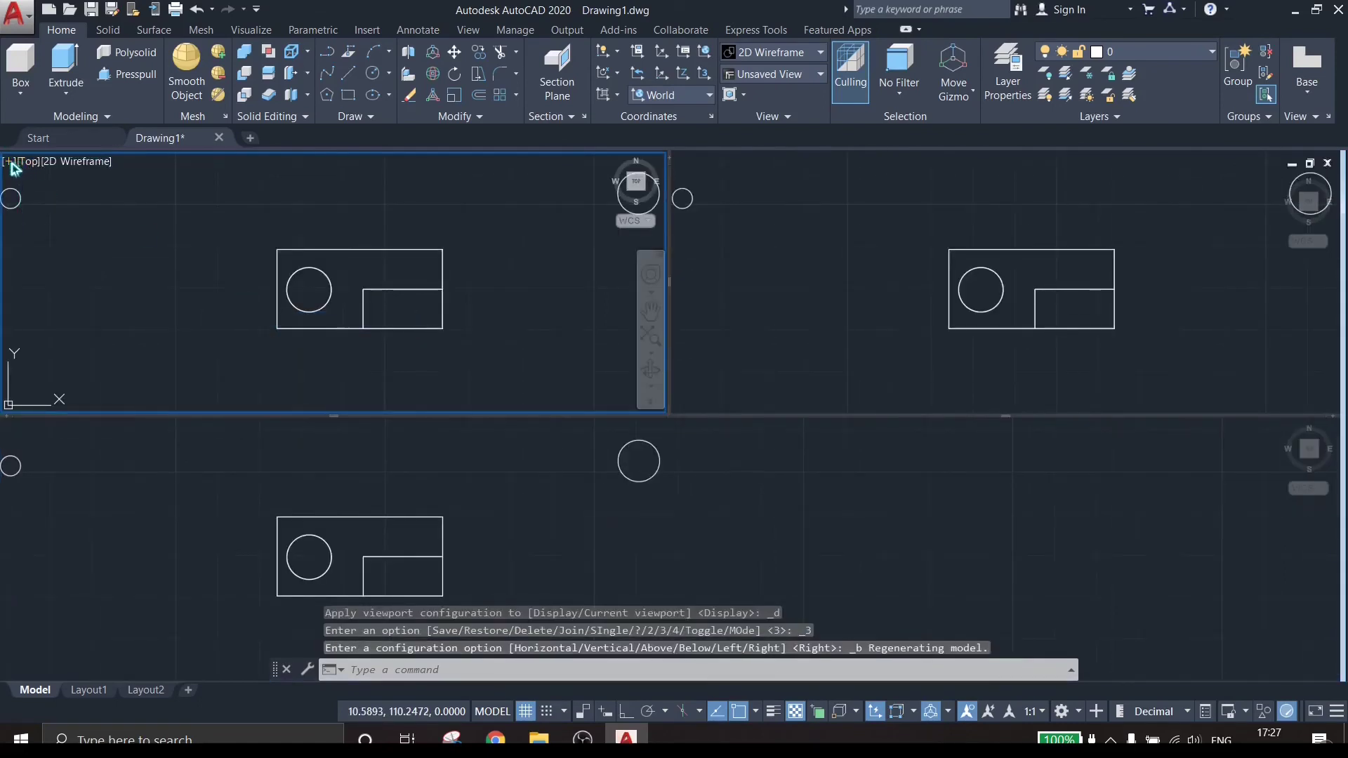
Step: Change the viewport configuration to Two: Vertical
{"action": "left_click", "coordinate": [12, 163]}
{"action": "mouse_move", "coordinate": [141, 195]}
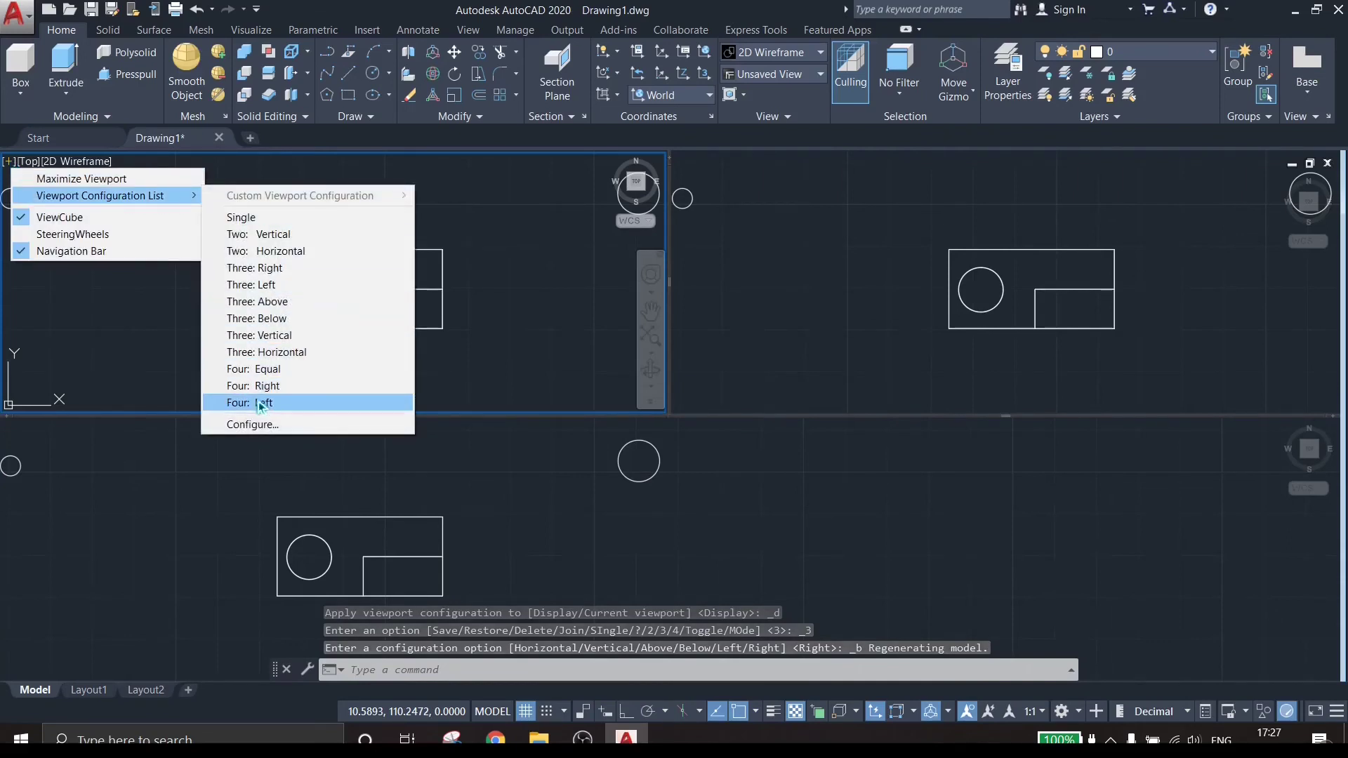
{"action": "left_click", "coordinate": [263, 234]}
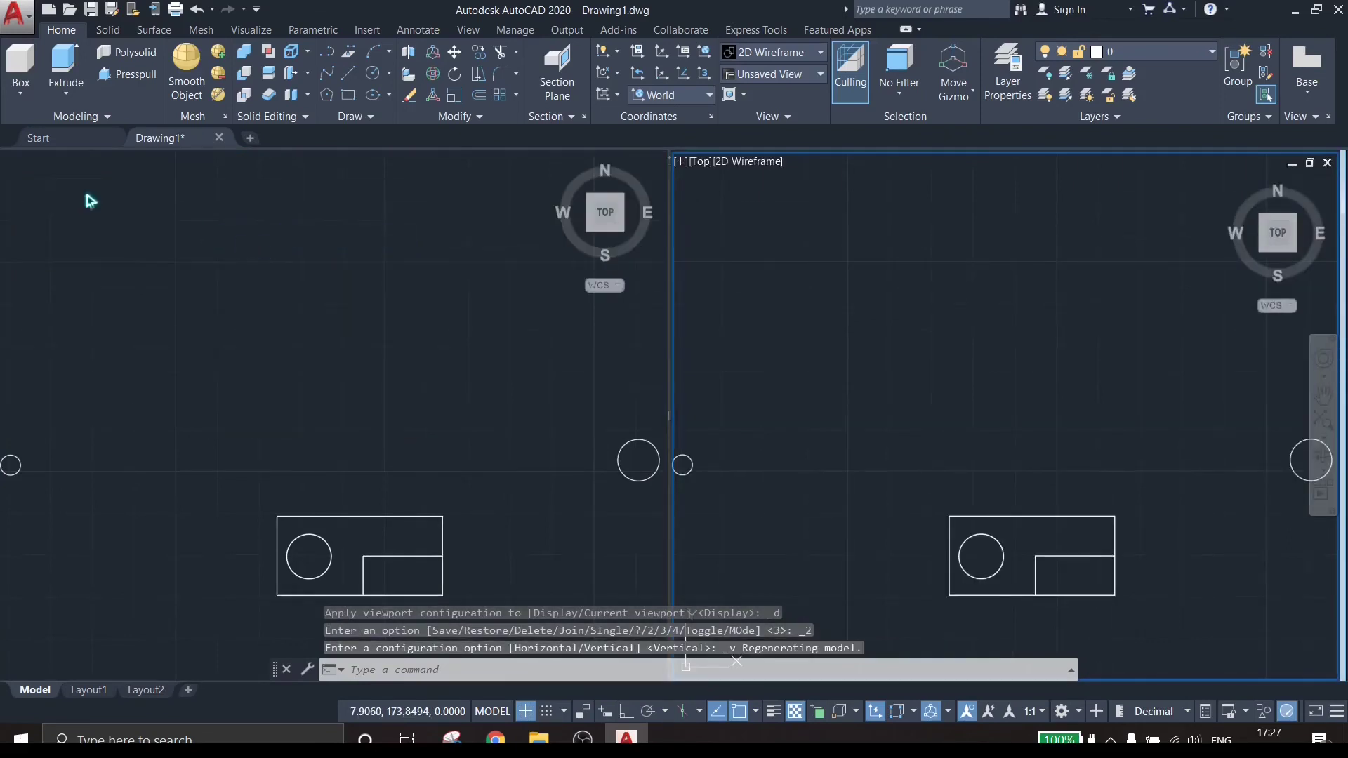
Step: Maximize the left viewport and fill it with the top view of the solid
{"action": "left_click", "coordinate": [115, 234]}
{"action": "double_click", "coordinate": [10, 165]}
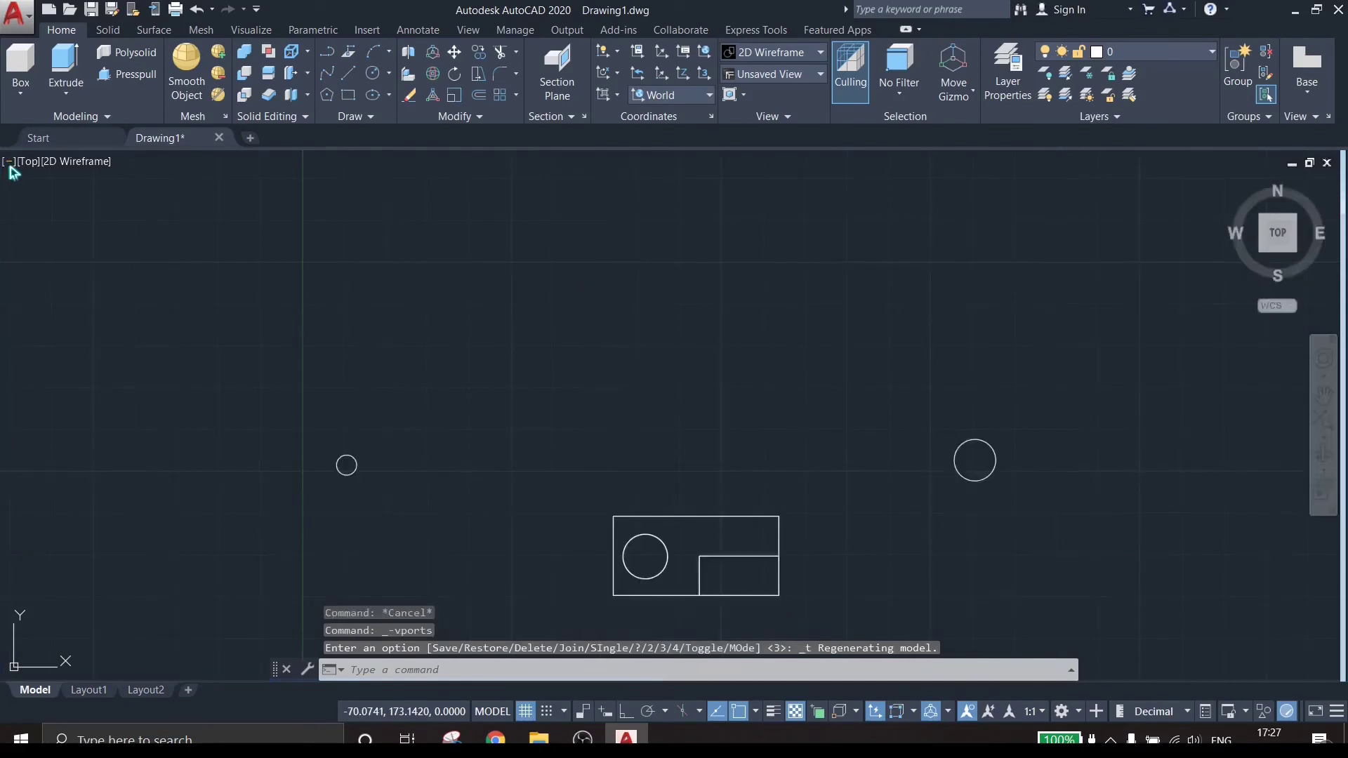
{"action": "middle_click_drag", "start_coordinate": [706, 510], "coordinate": [662, 394]}
{"action": "scroll", "coordinate": [607, 372], "scroll_direction": "up", "scroll_amount": 4}
{"action": "scroll", "coordinate": [646, 375], "scroll_direction": "up", "scroll_amount": 2}
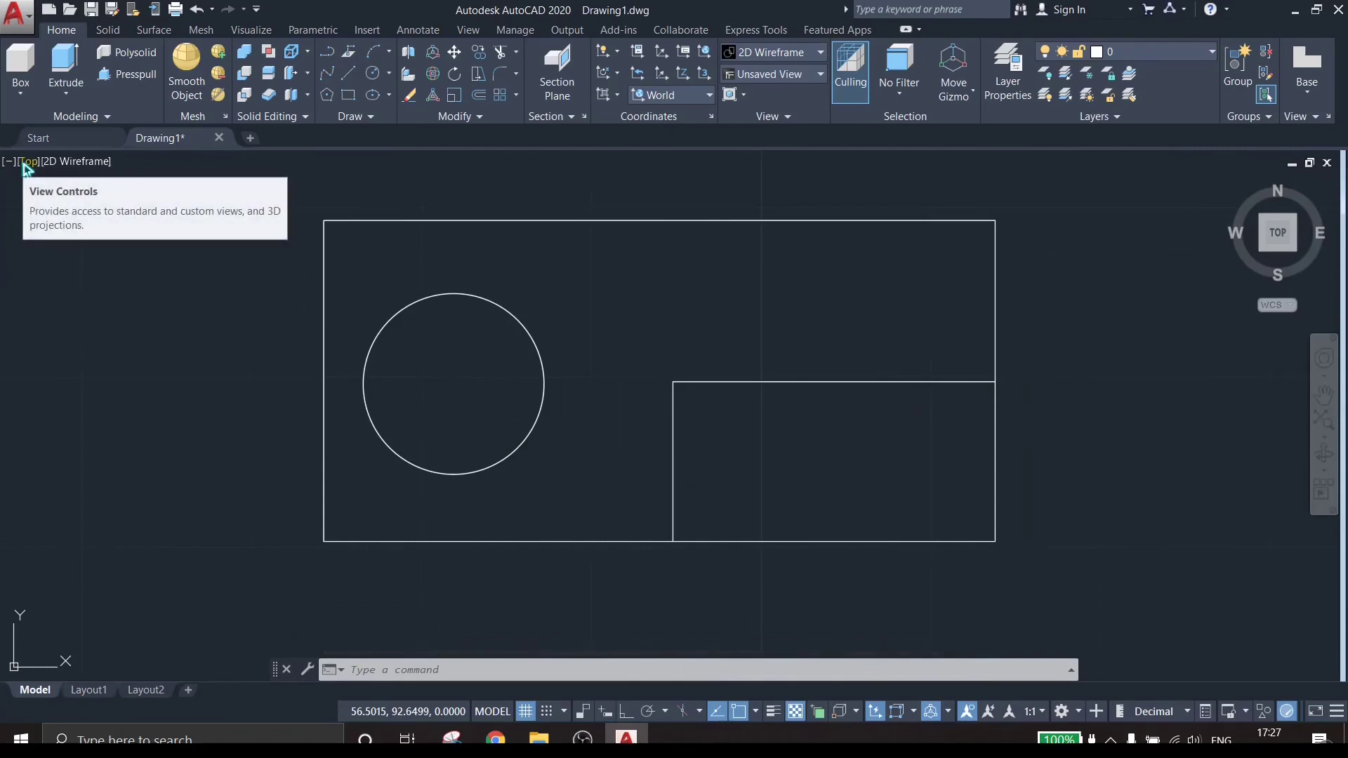
Step: Show the solid in the Bottom view and switch to the Left view
{"action": "left_click", "coordinate": [28, 161]}
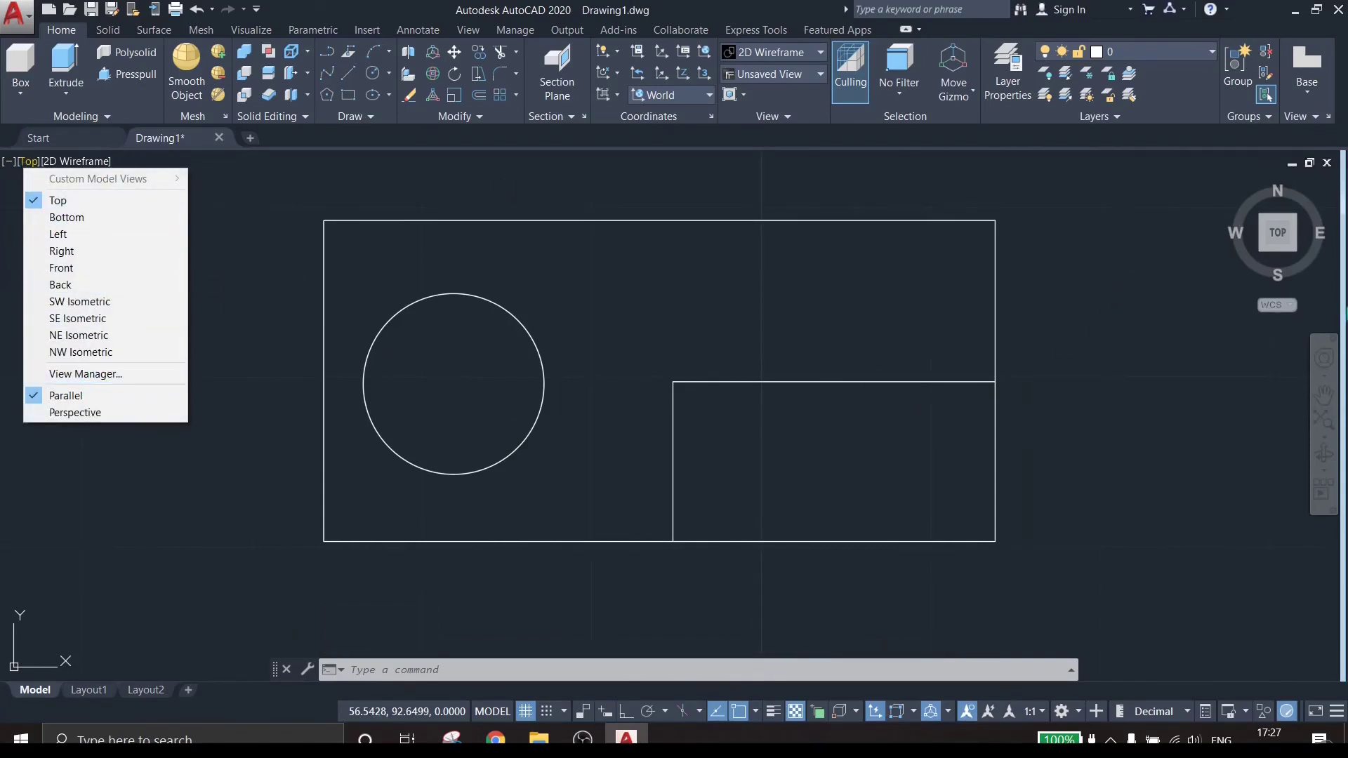
{"action": "left_click", "coordinate": [71, 218]}
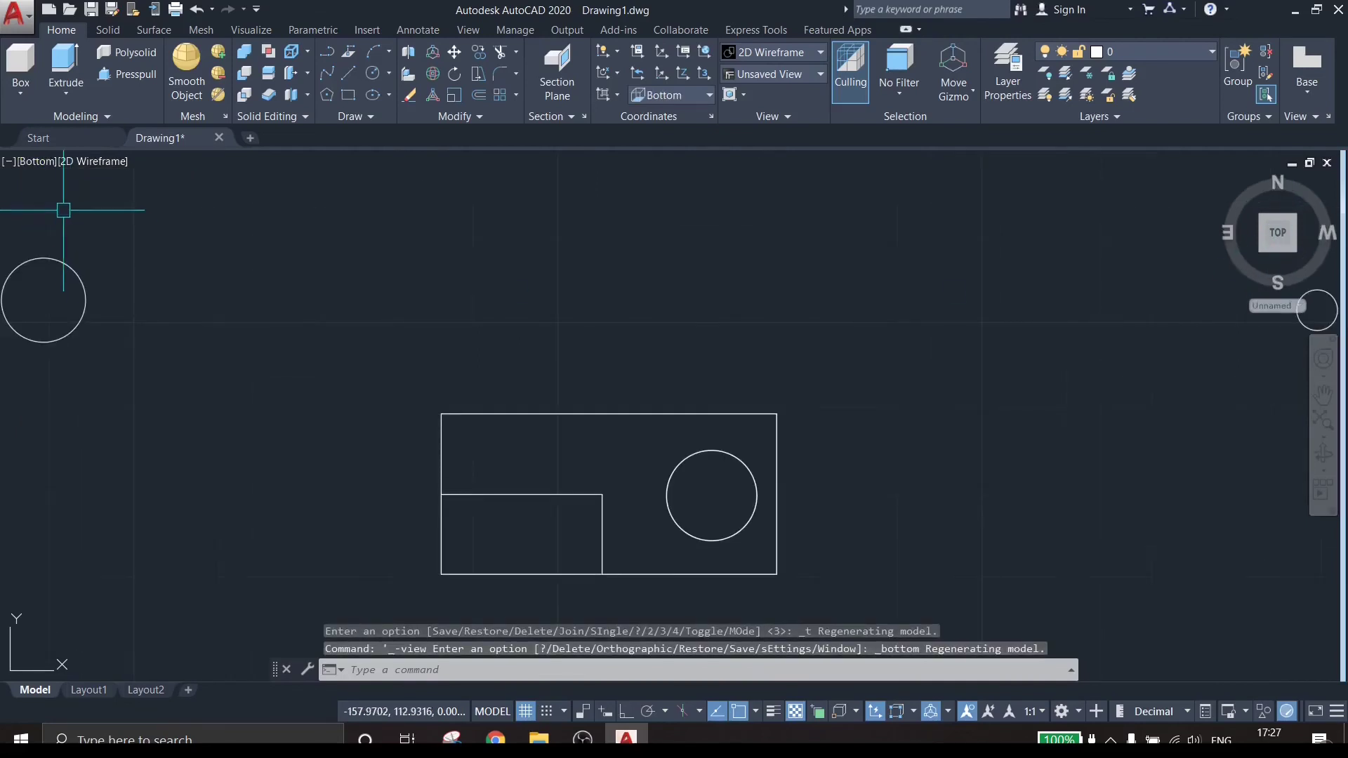
{"action": "left_click", "coordinate": [47, 162]}
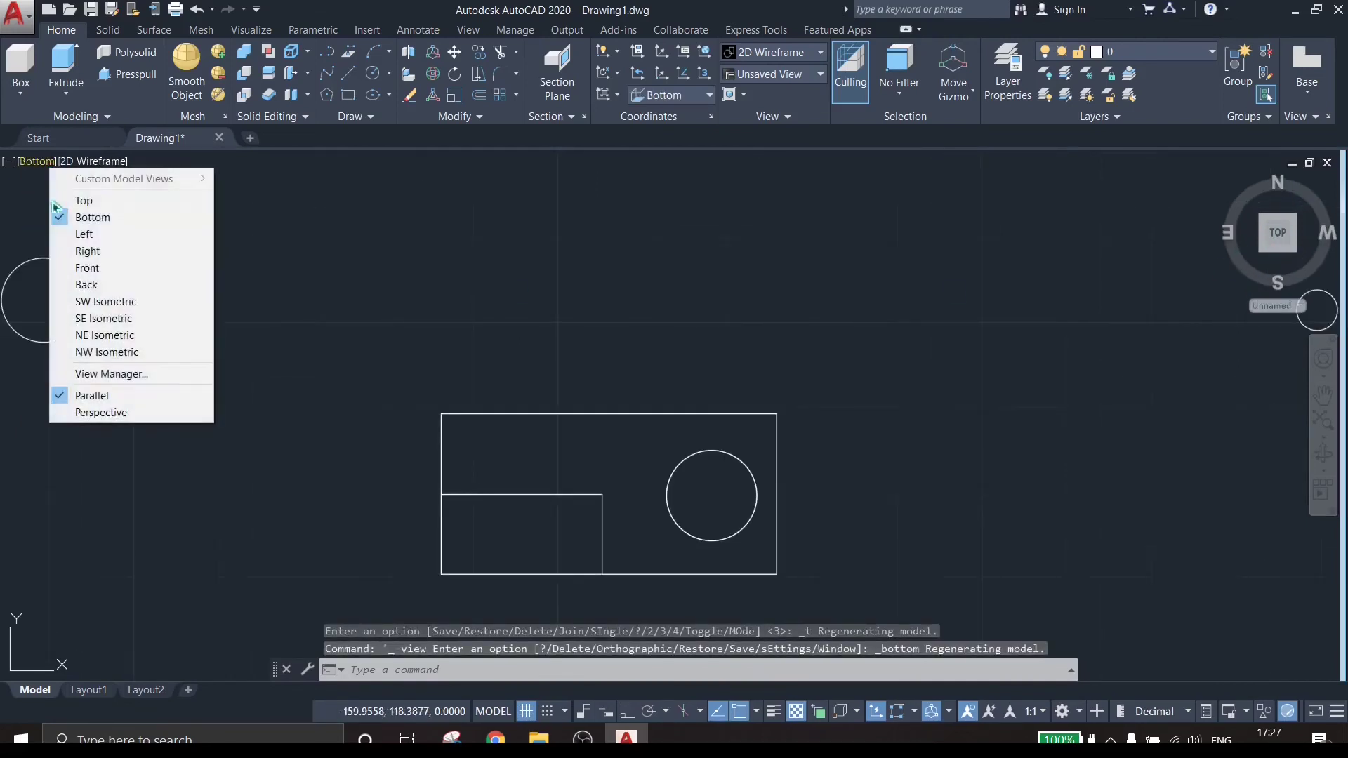
{"action": "left_click", "coordinate": [85, 236]}
Step: Display the left view in the Shaded visual style and return it to 2D Wireframe
{"action": "left_click", "coordinate": [43, 162]}
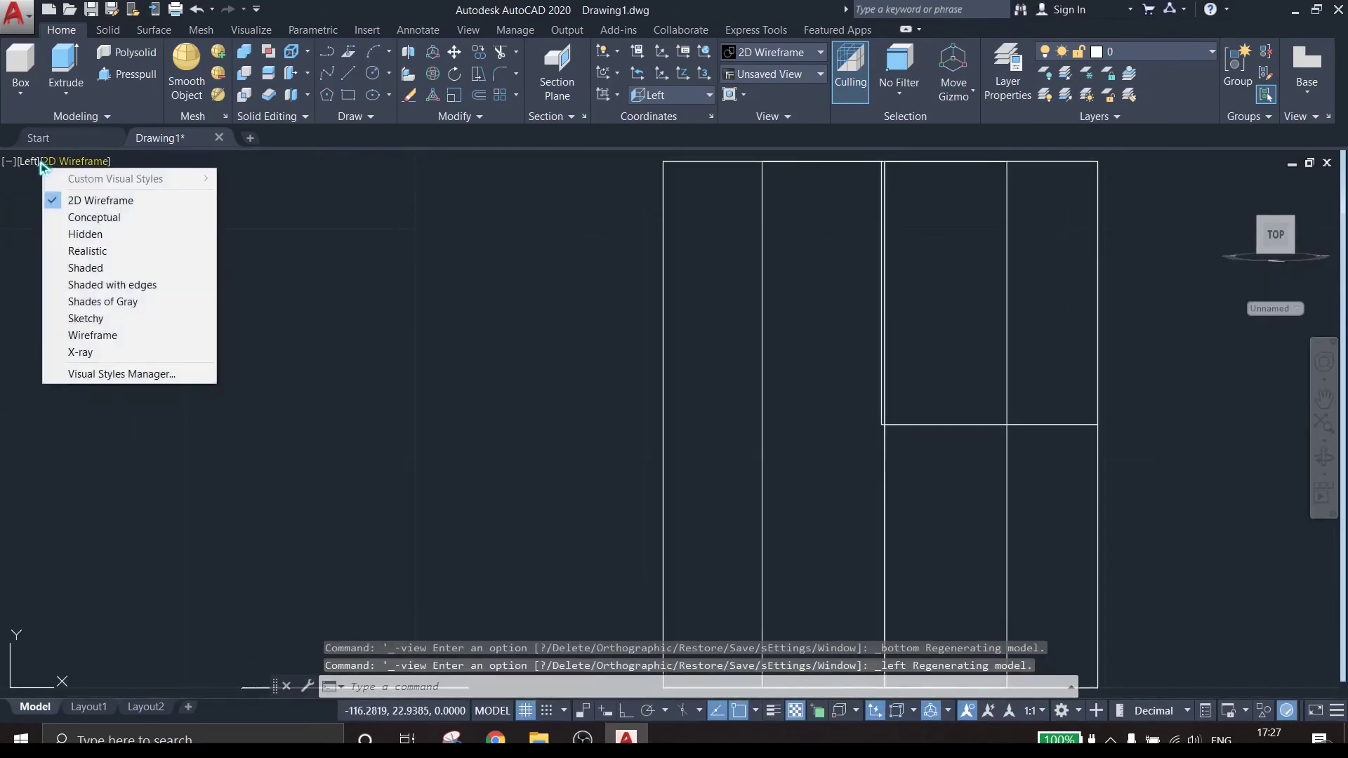
{"action": "left_click", "coordinate": [84, 268]}
{"action": "left_click", "coordinate": [30, 162]}
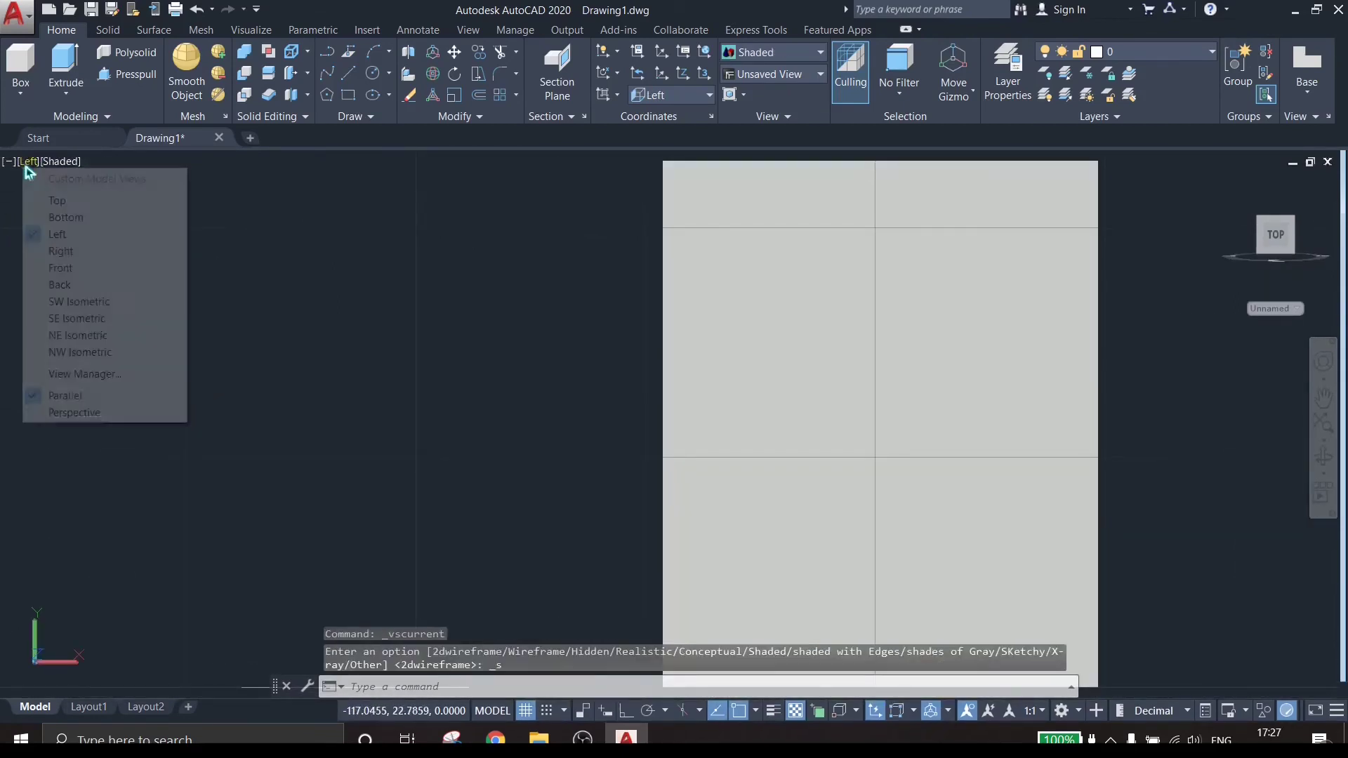
{"action": "left_click", "coordinate": [352, 304]}
{"action": "key", "text": "Escape"}
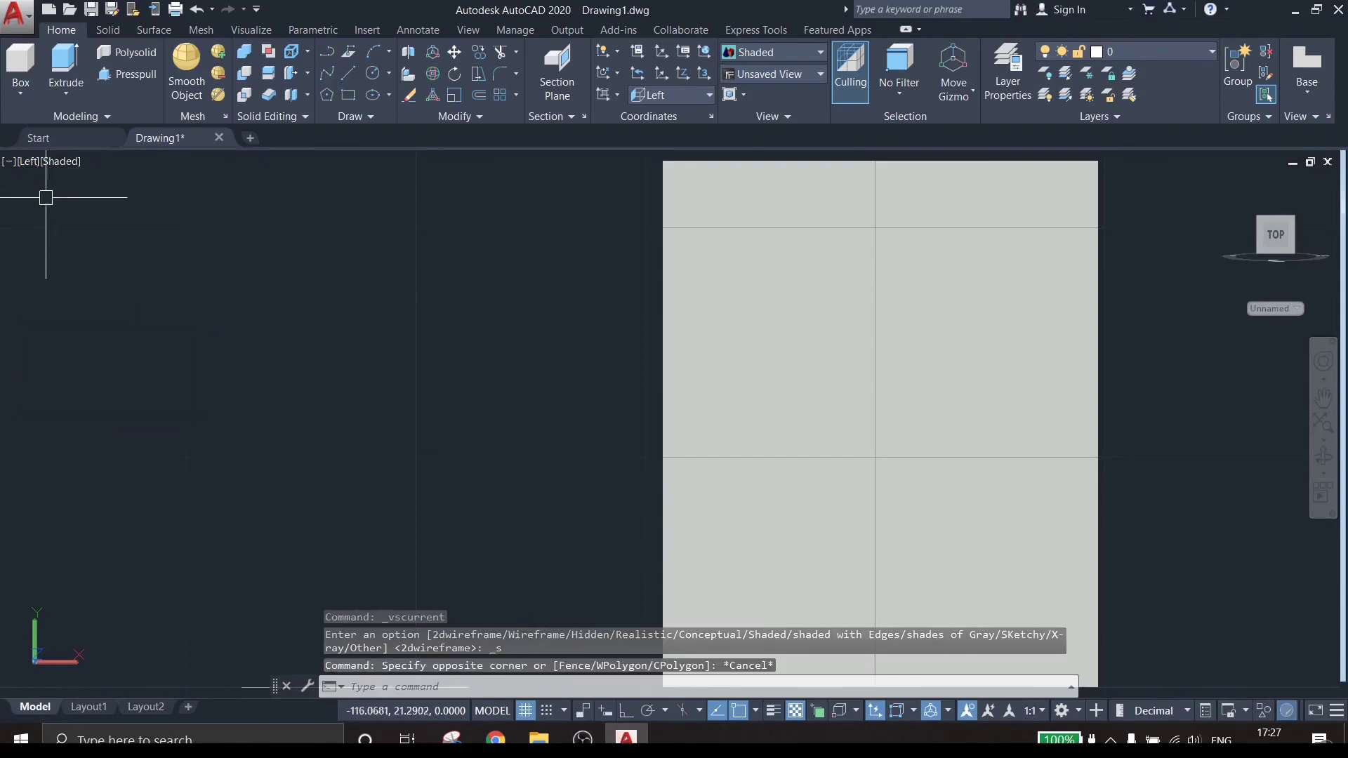
{"action": "left_click", "coordinate": [58, 162]}
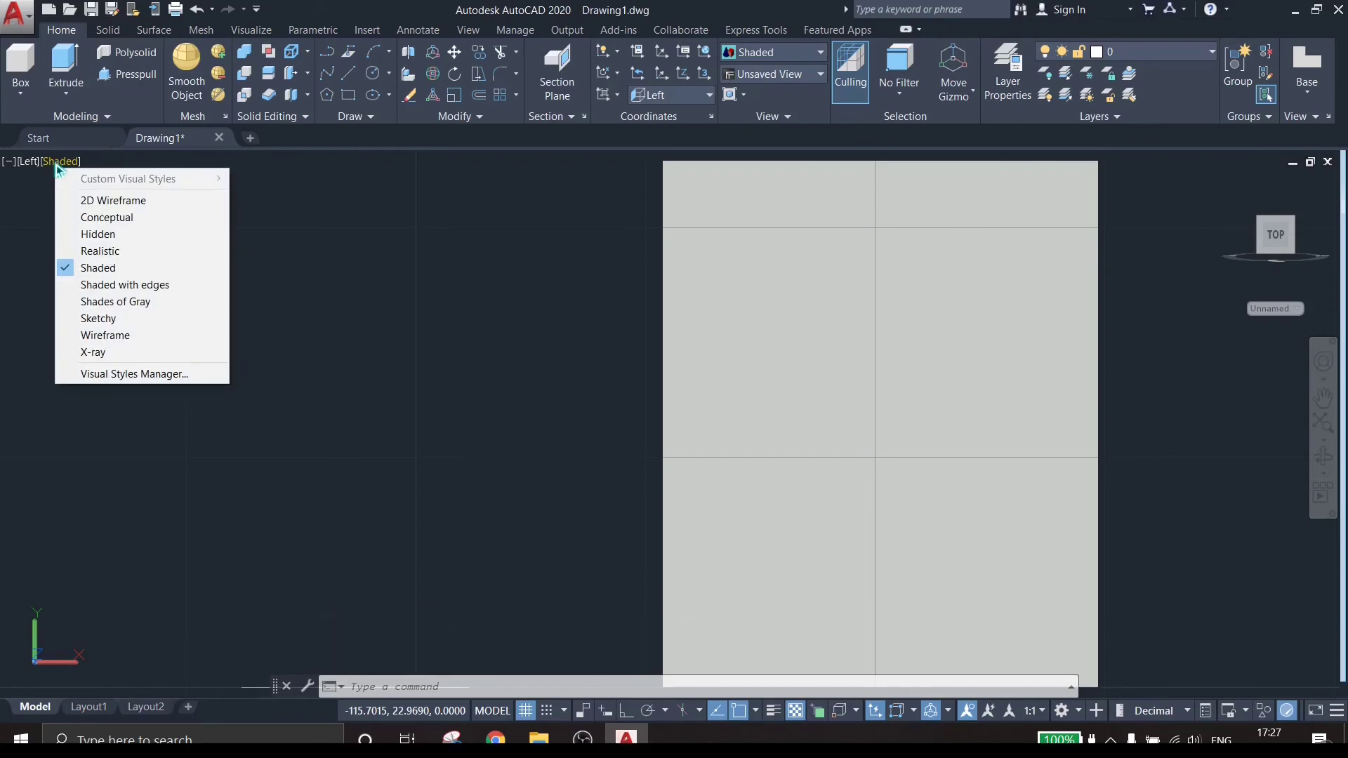
{"action": "left_click", "coordinate": [106, 201]}
Step: Return to the Top view, and switch to an enlarged SW Isometric view of the solid
{"action": "left_click", "coordinate": [27, 162]}
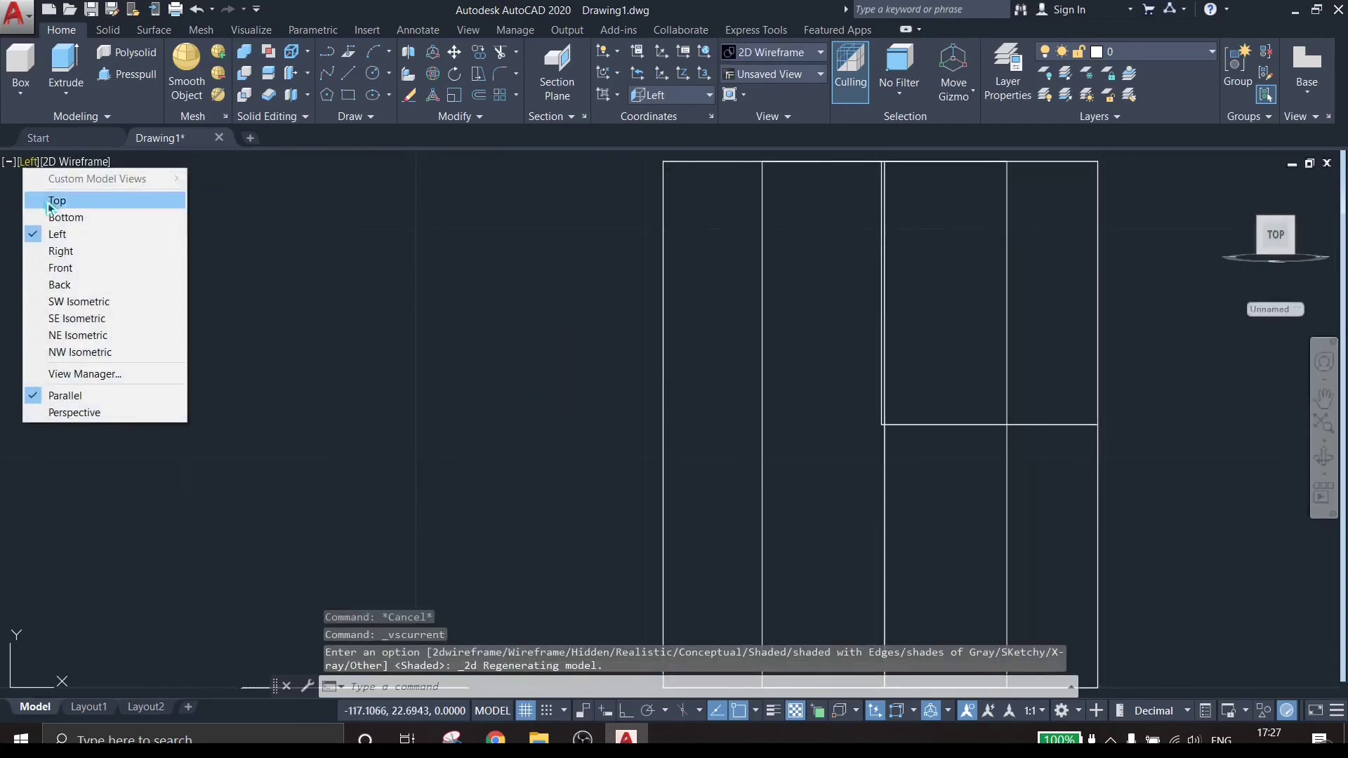
{"action": "left_click", "coordinate": [56, 201]}
{"action": "left_click", "coordinate": [28, 162]}
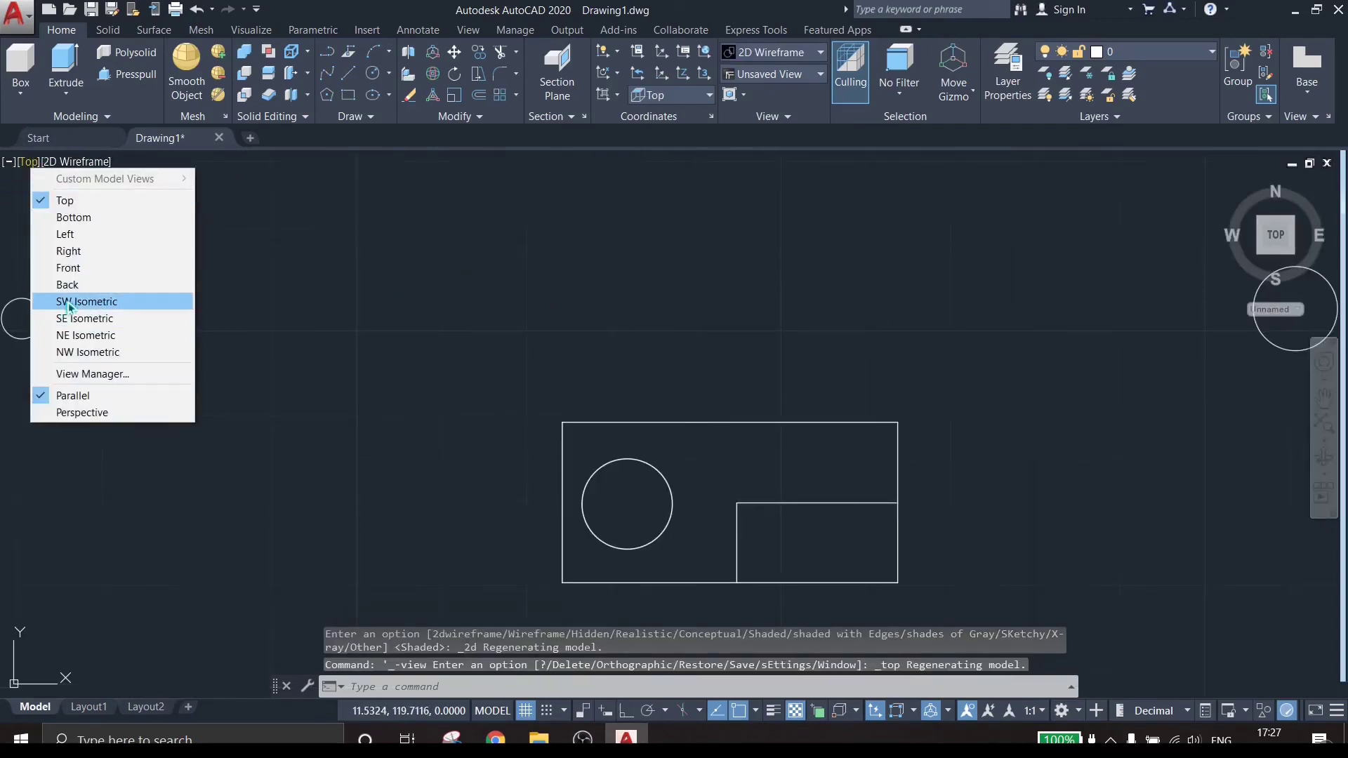
{"action": "left_click", "coordinate": [79, 307]}
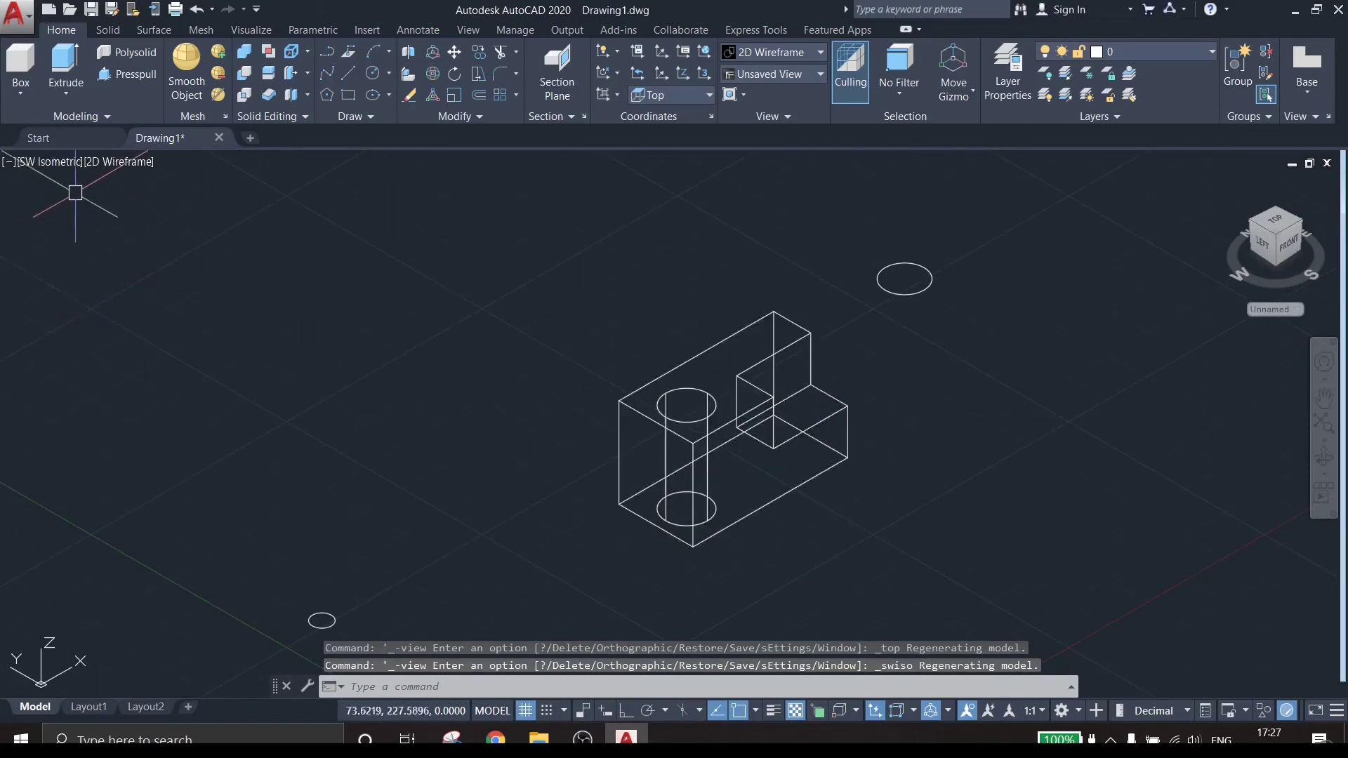
{"action": "scroll", "coordinate": [812, 487], "scroll_direction": "up", "scroll_amount": 2}
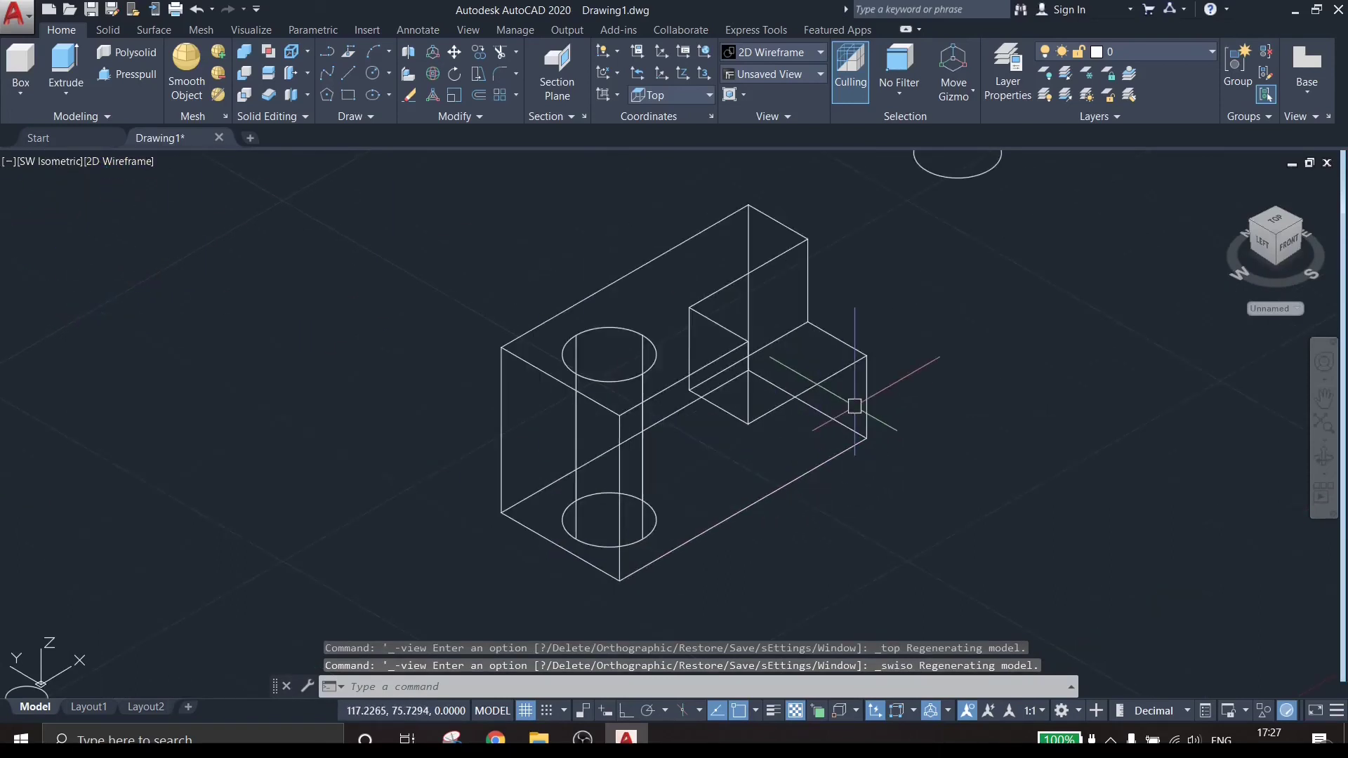
{"action": "scroll", "coordinate": [849, 386], "scroll_direction": "up", "scroll_amount": 2}
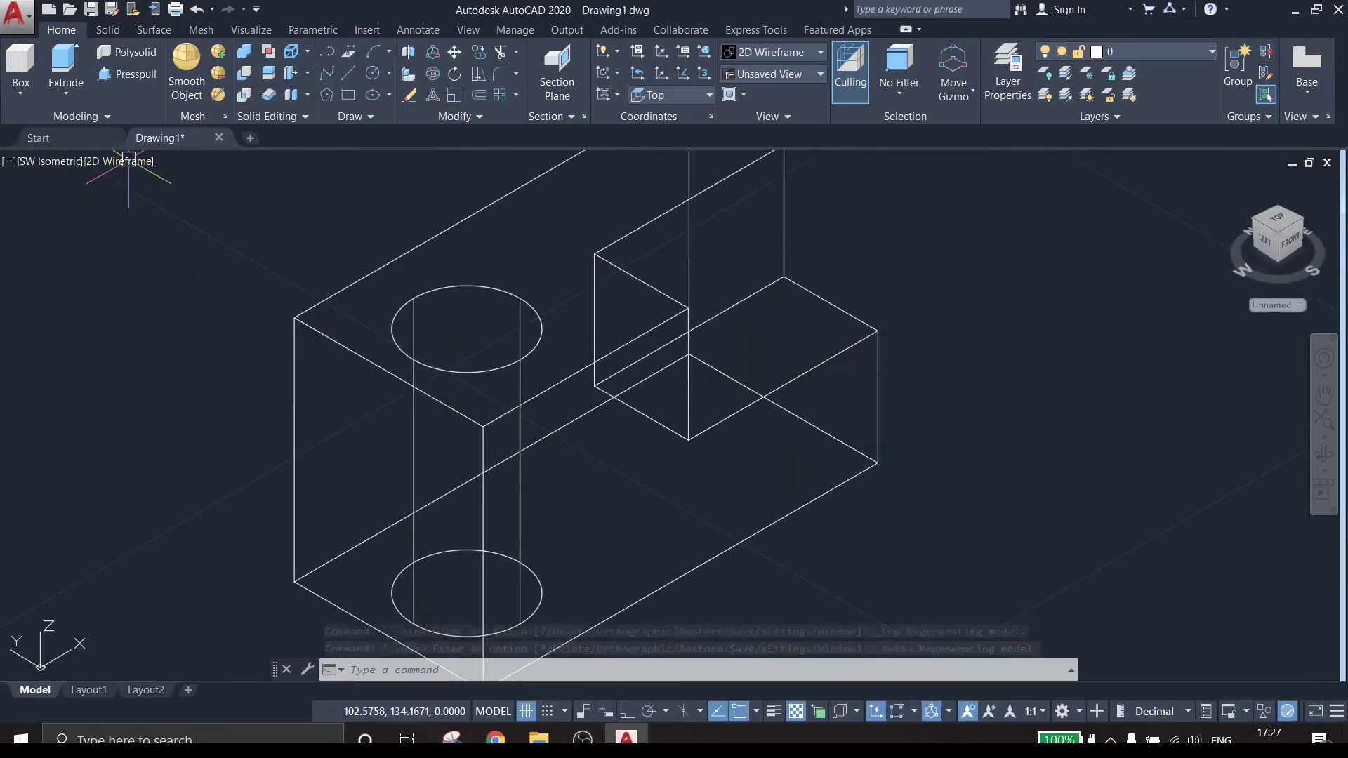
Step: Apply the Conceptual visual style and view the solid from its front-right side
{"action": "left_click", "coordinate": [126, 170]}
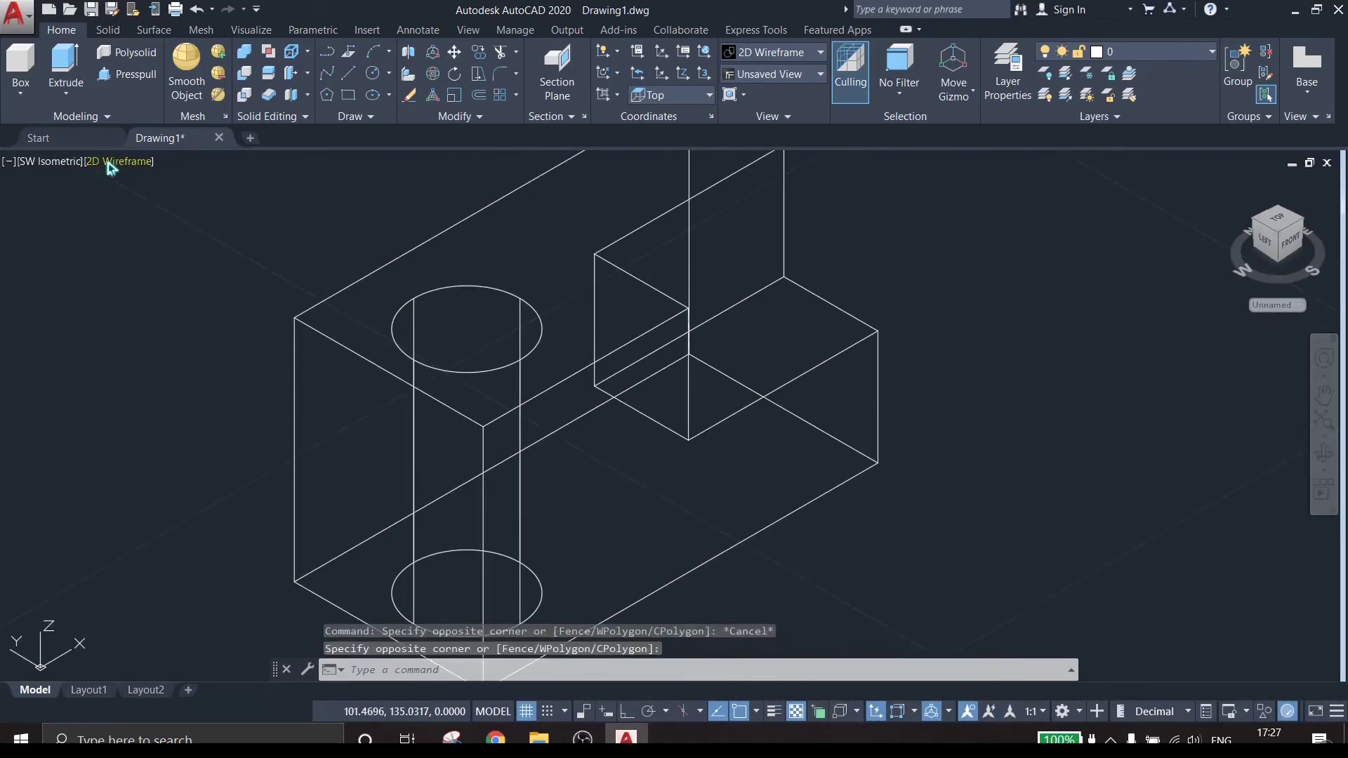
{"action": "left_click", "coordinate": [110, 163]}
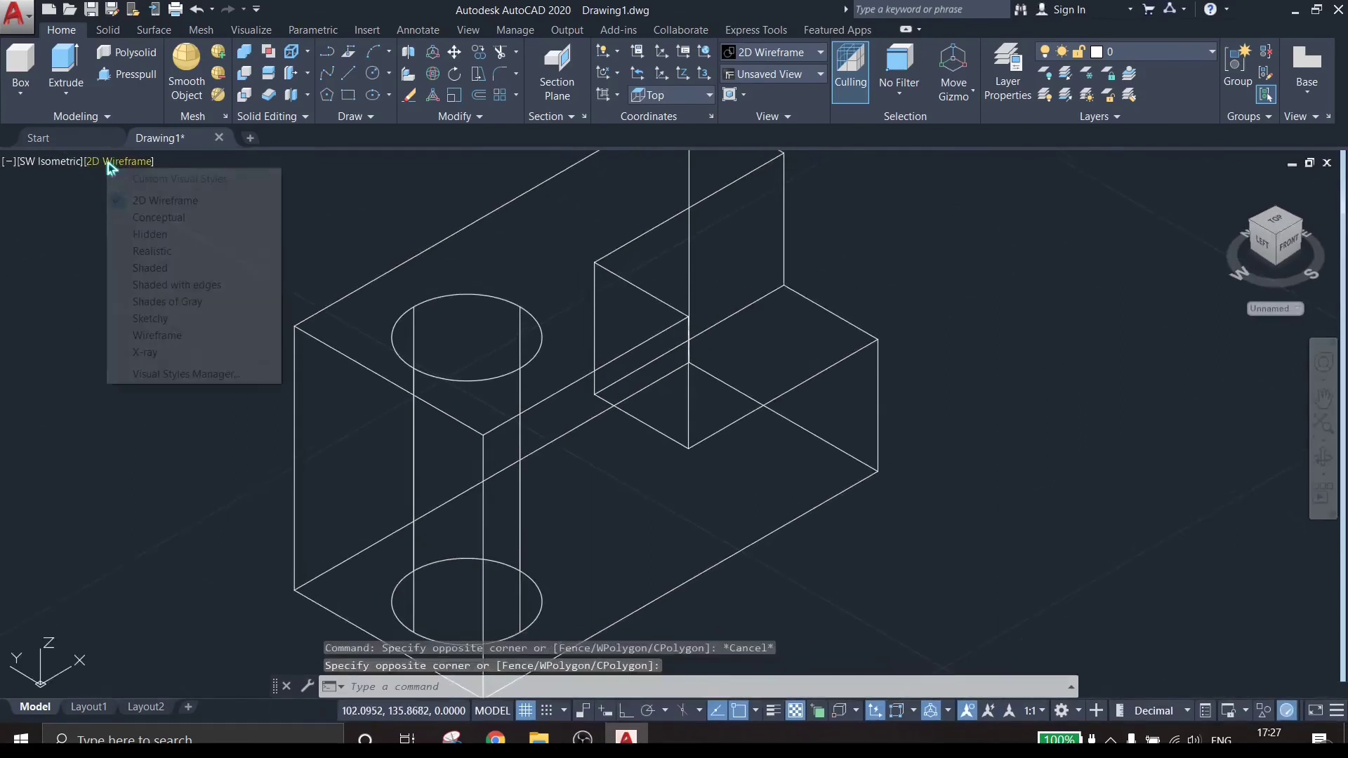
{"action": "left_click", "coordinate": [159, 217]}
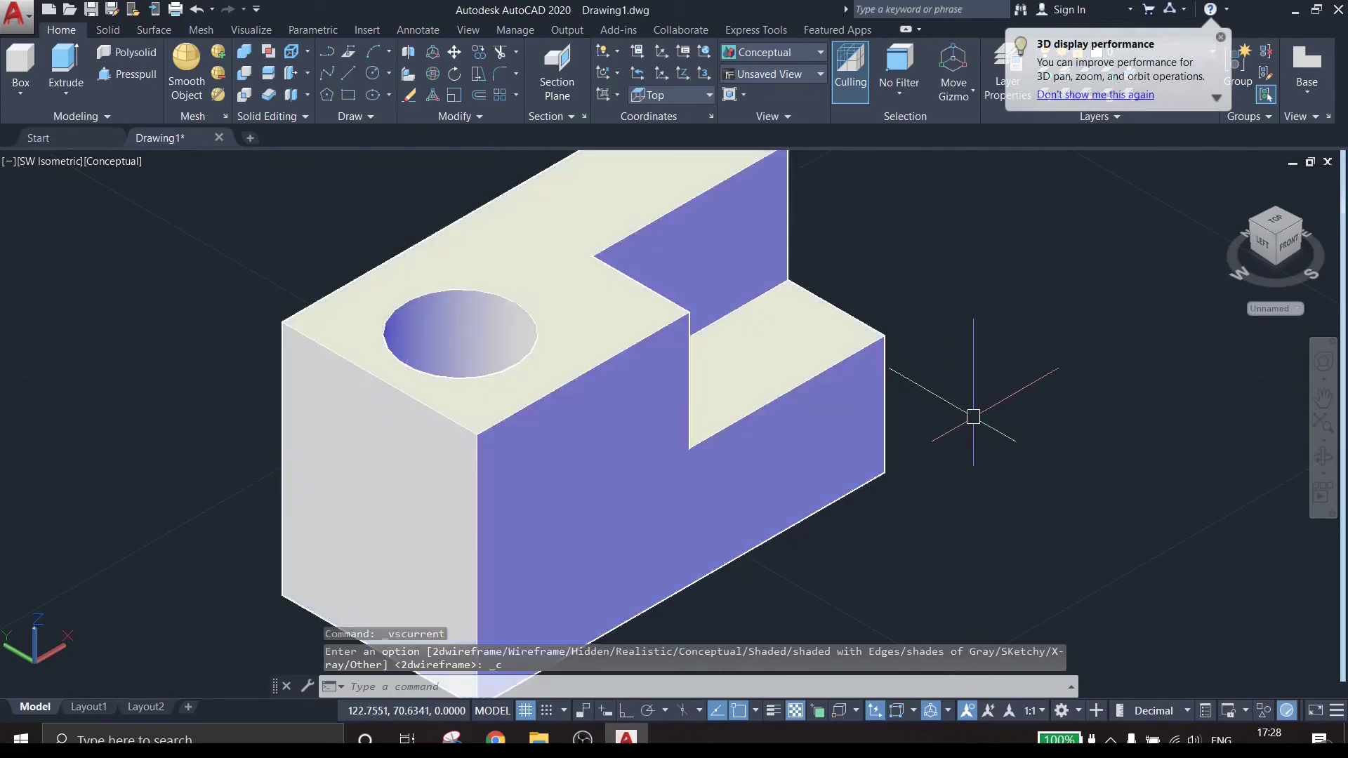
{"action": "scroll", "coordinate": [986, 434], "scroll_direction": "down", "scroll_amount": 2}
{"action": "middle_click_drag", "start_coordinate": [986, 433], "coordinate": [763, 402], "text": "shift"}
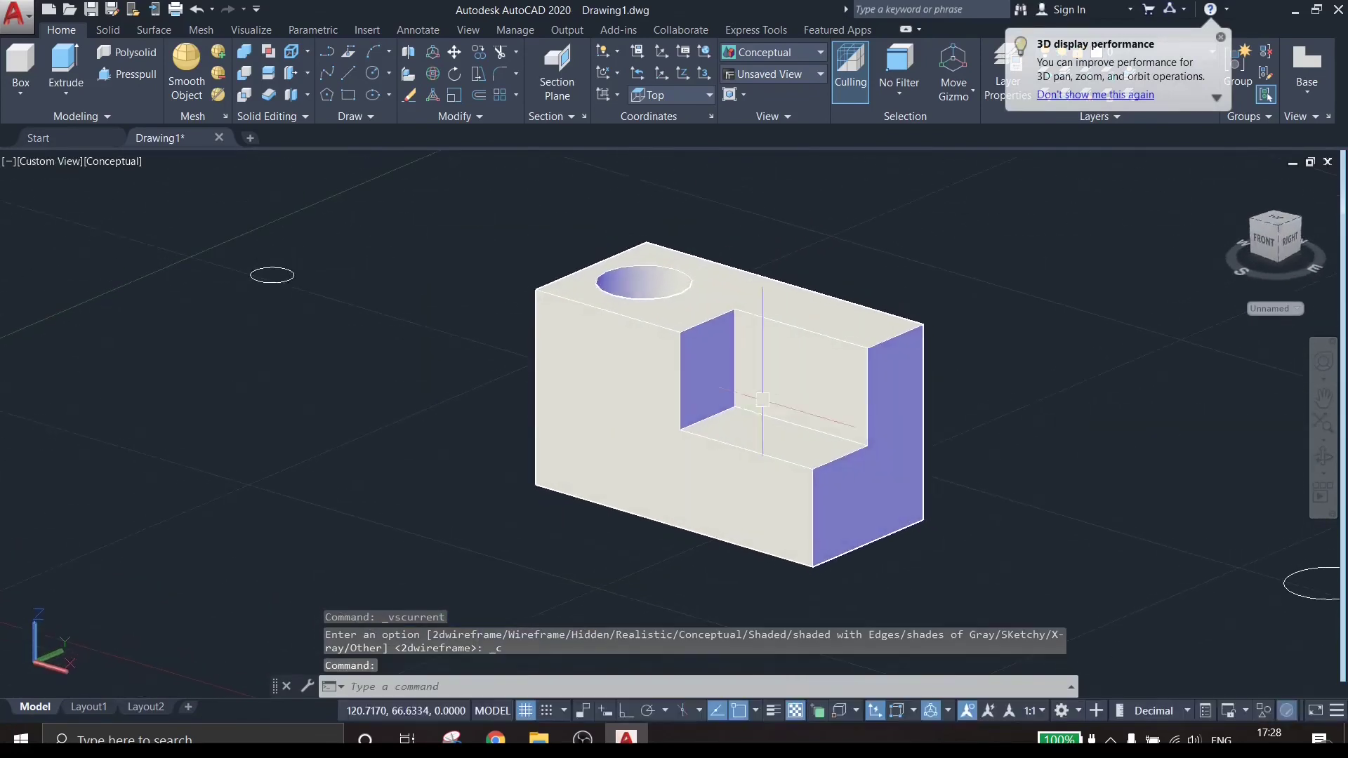
Step: Display the solid in the Hidden visual style, and change the style to Realistic
{"action": "left_click", "coordinate": [103, 163]}
{"action": "left_click", "coordinate": [130, 231]}
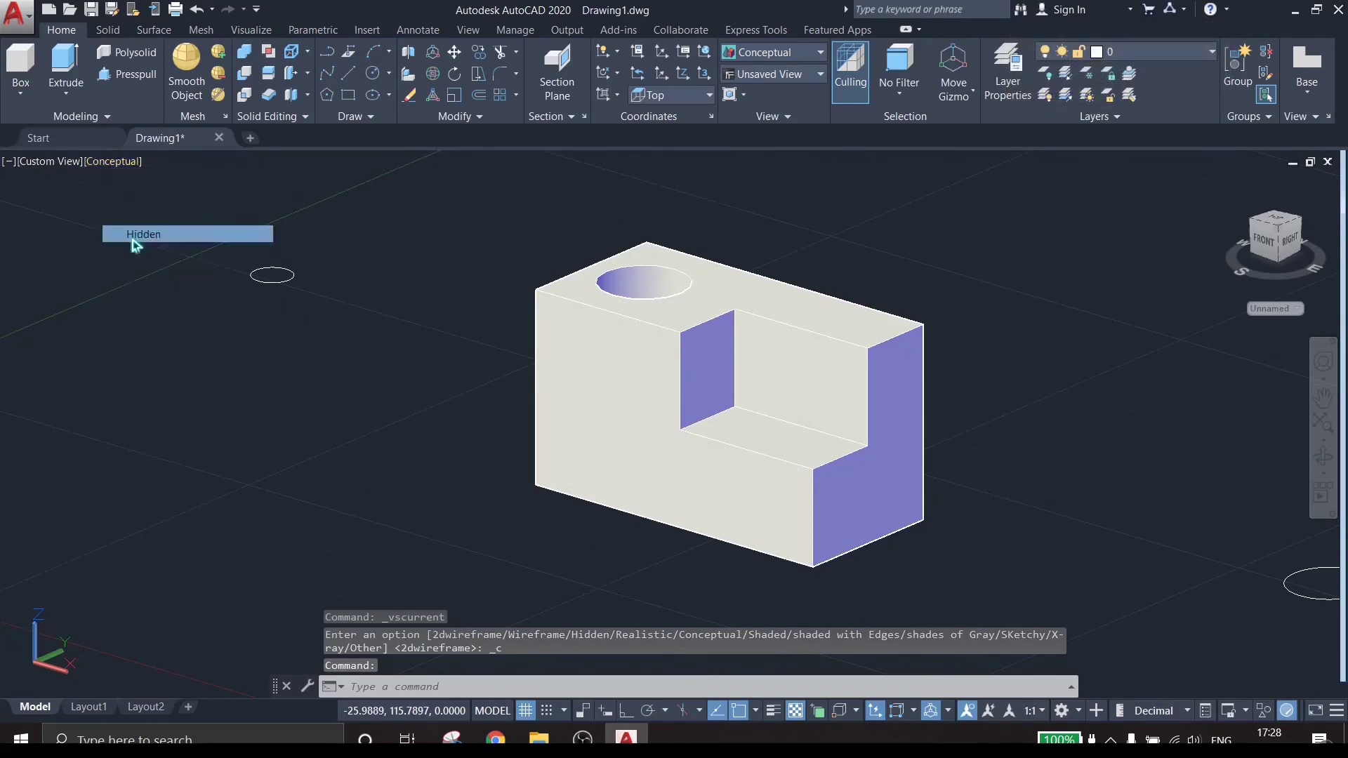
{"action": "middle_click_drag", "start_coordinate": [827, 495], "coordinate": [755, 484], "text": "shift"}
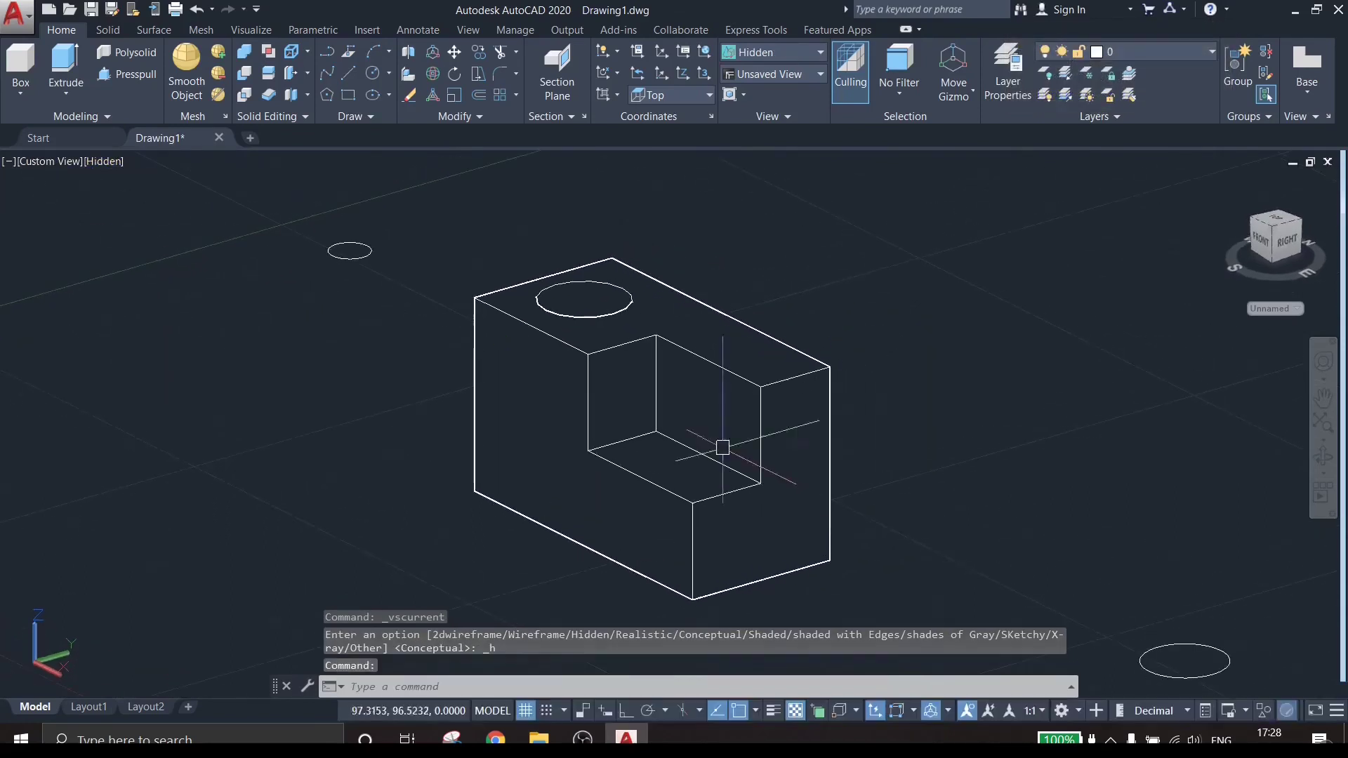
{"action": "left_click", "coordinate": [97, 163]}
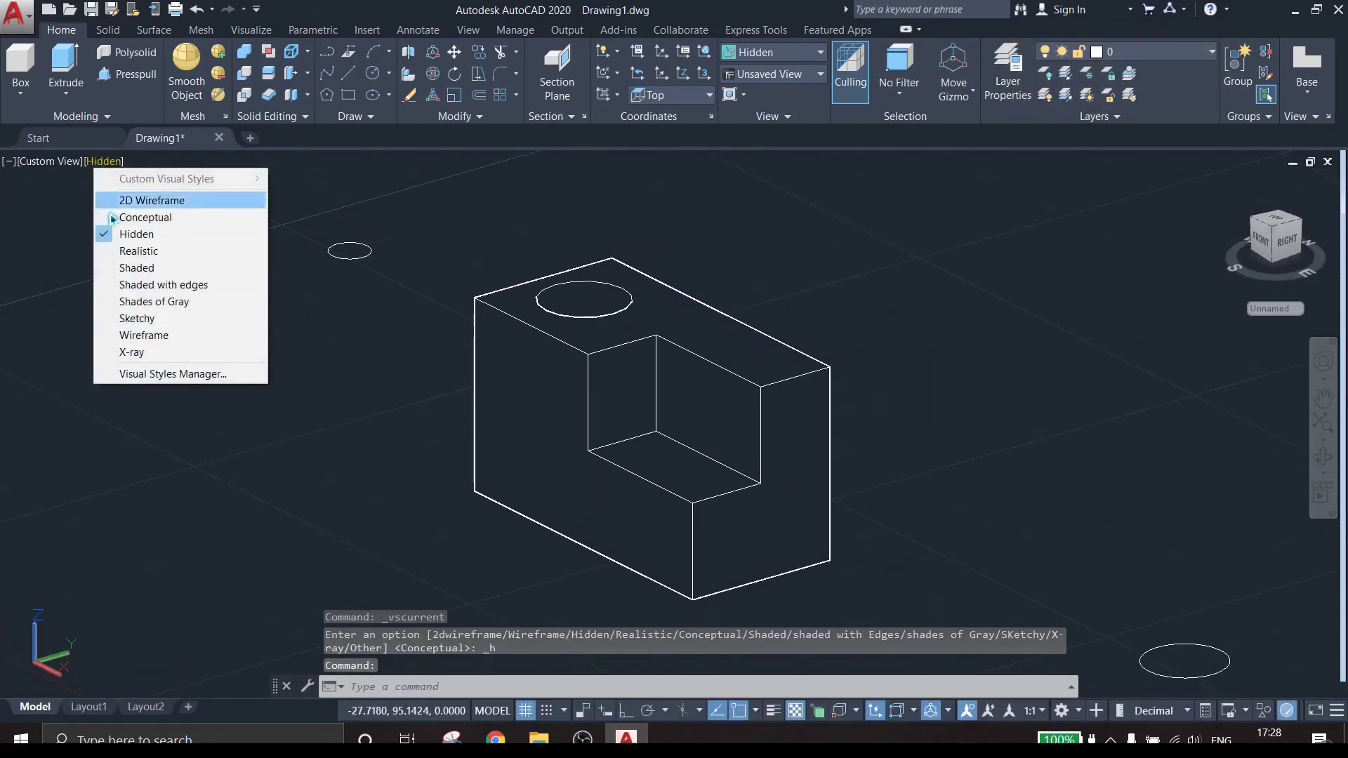
{"action": "left_click", "coordinate": [132, 252]}
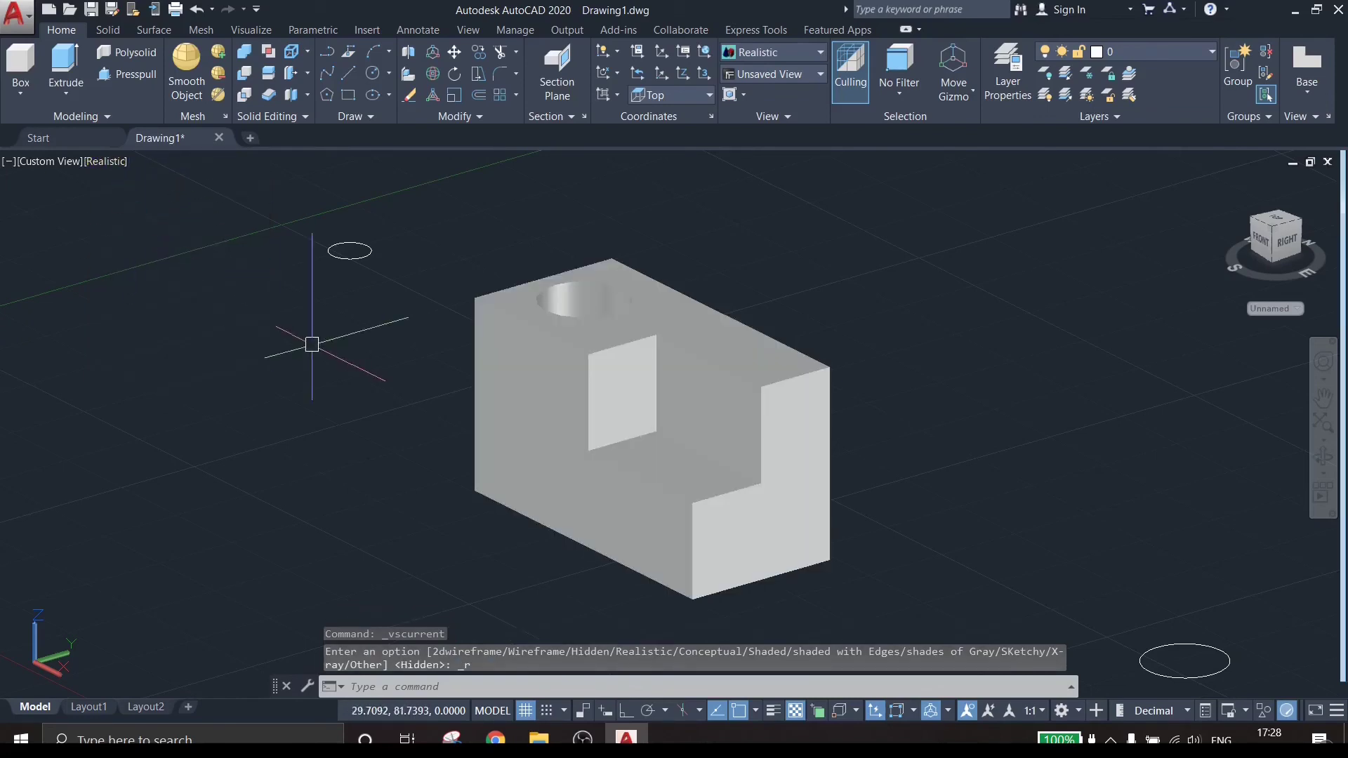
Step: Display the solid in the Conceptual visual style, and change the style to Shaded
{"action": "left_click", "coordinate": [105, 163]}
{"action": "left_click", "coordinate": [141, 221]}
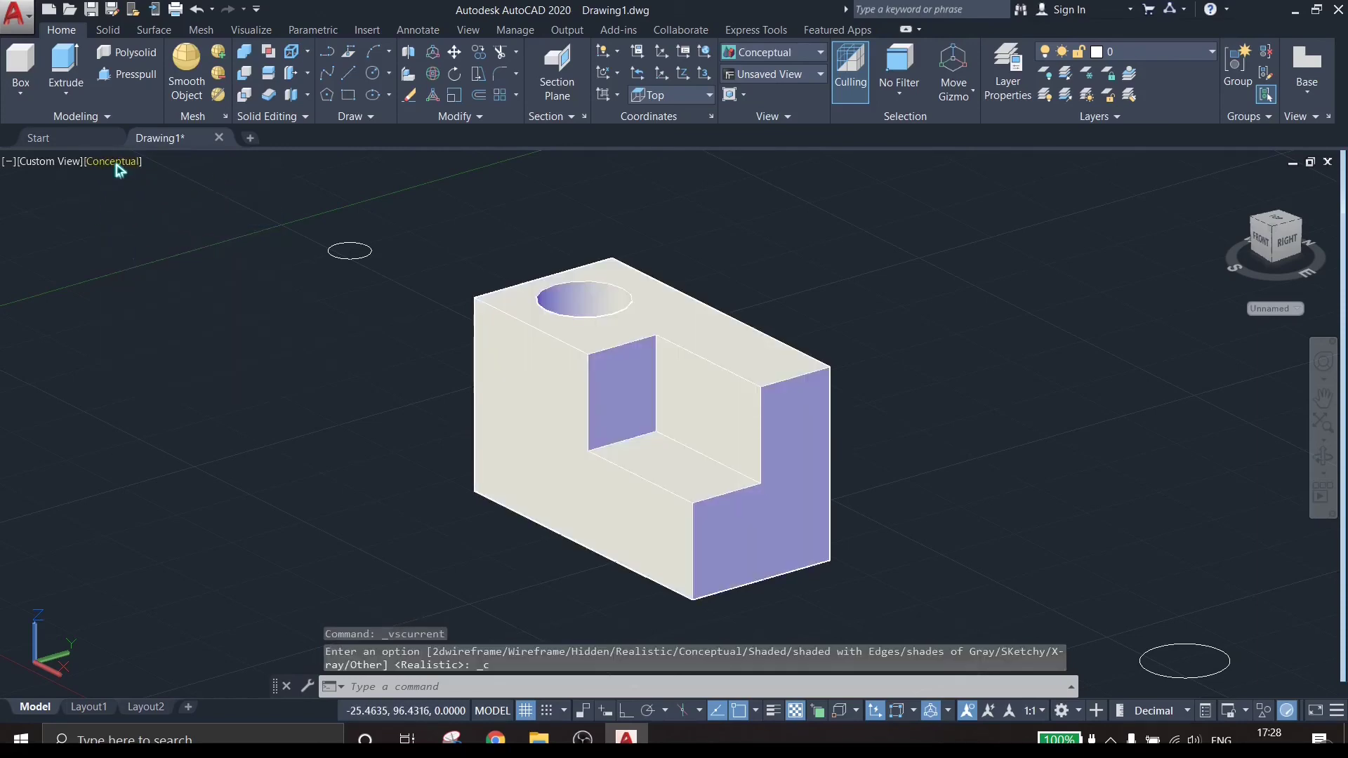
{"action": "left_click", "coordinate": [117, 165]}
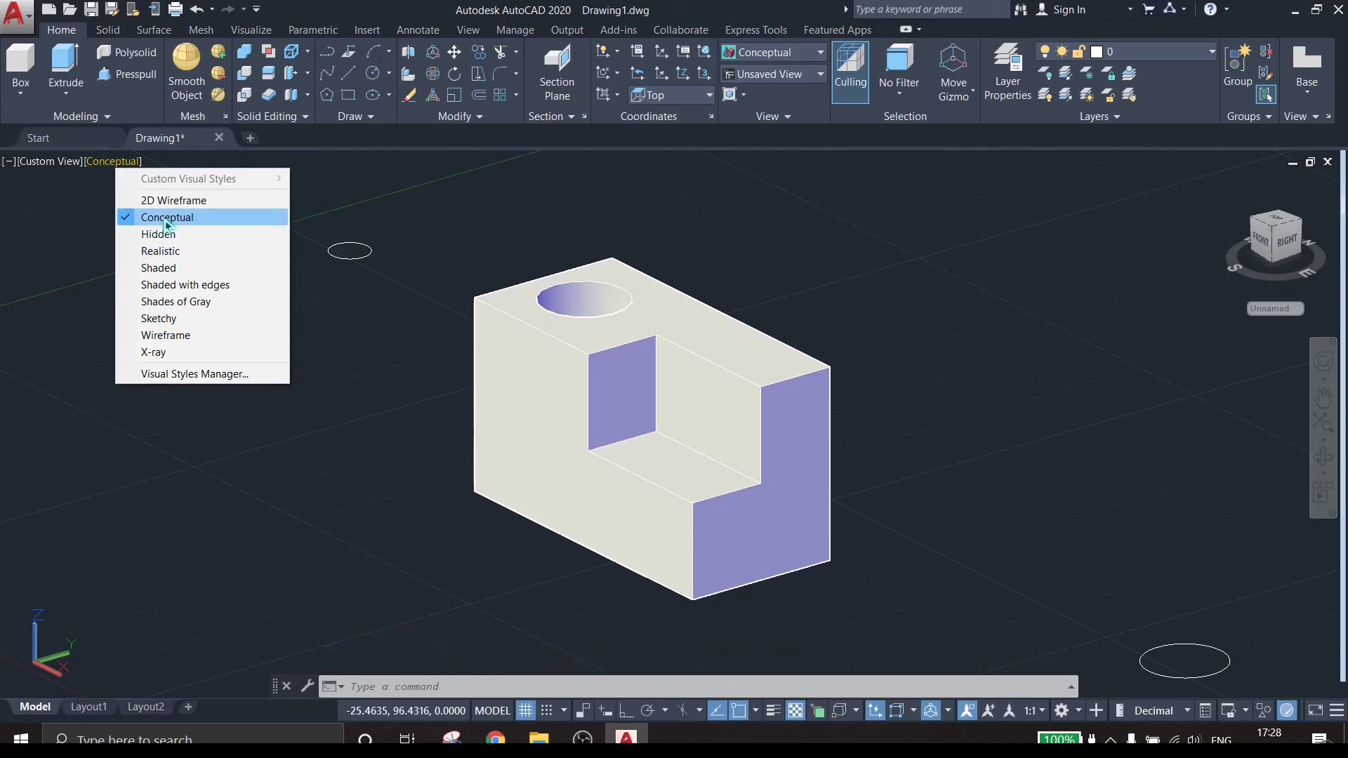
{"action": "left_click", "coordinate": [165, 268]}
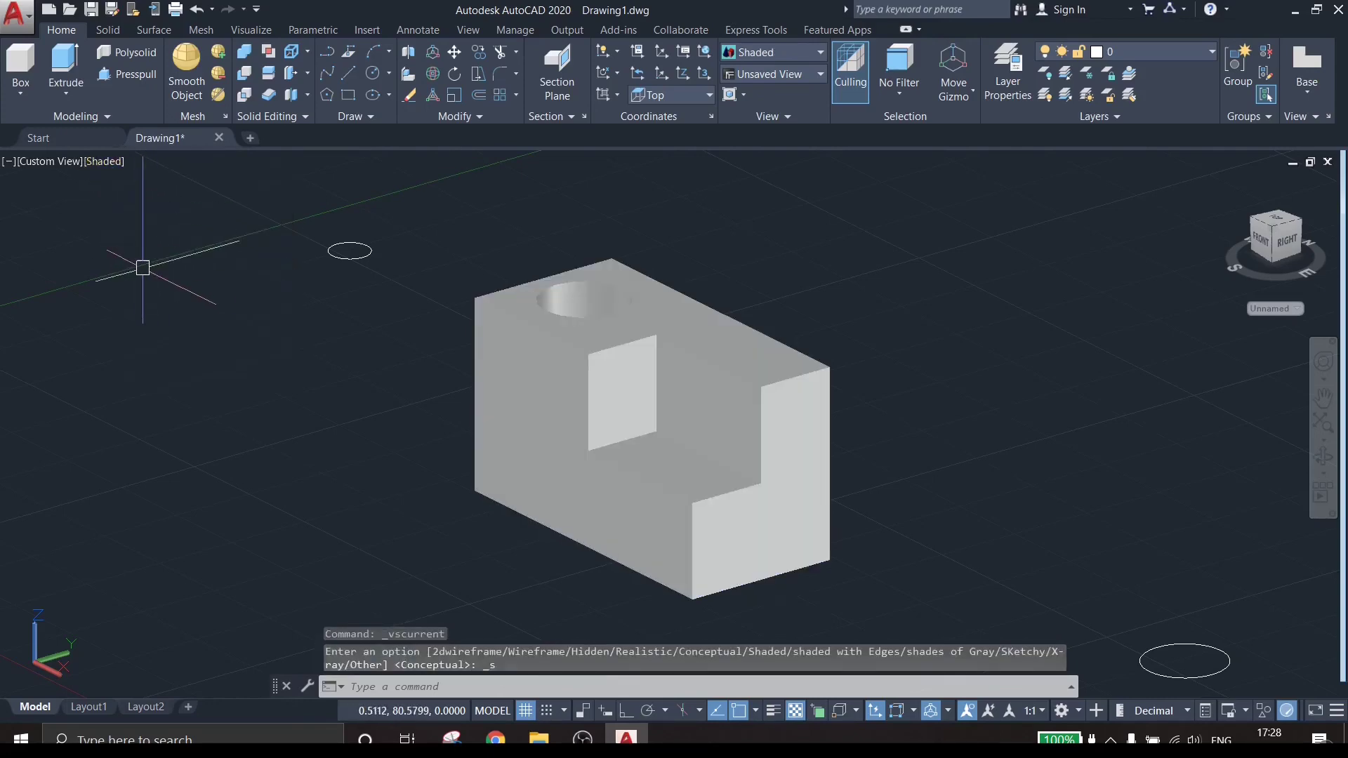
Step: Display the solid in the X-ray visual style, and return it to 2D Wireframe
{"action": "left_click", "coordinate": [111, 161]}
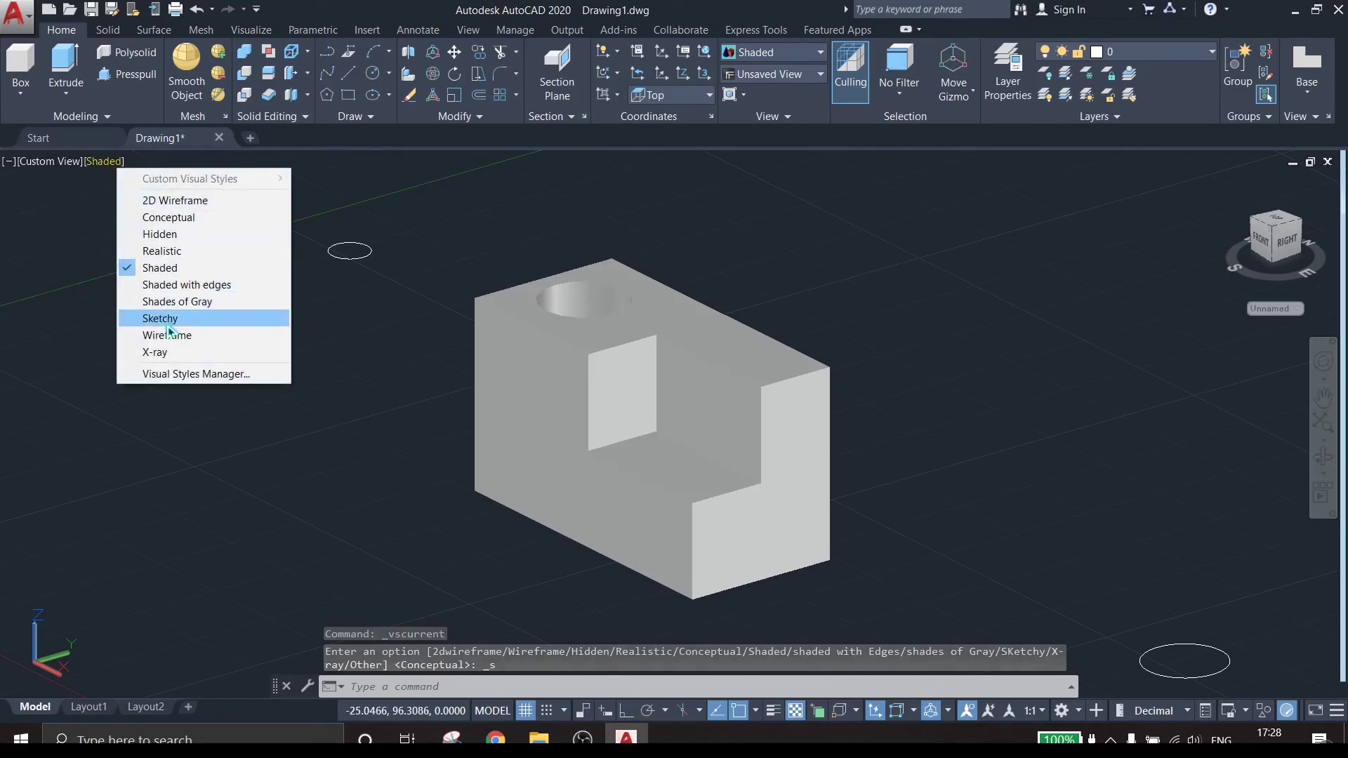
{"action": "left_click", "coordinate": [169, 353]}
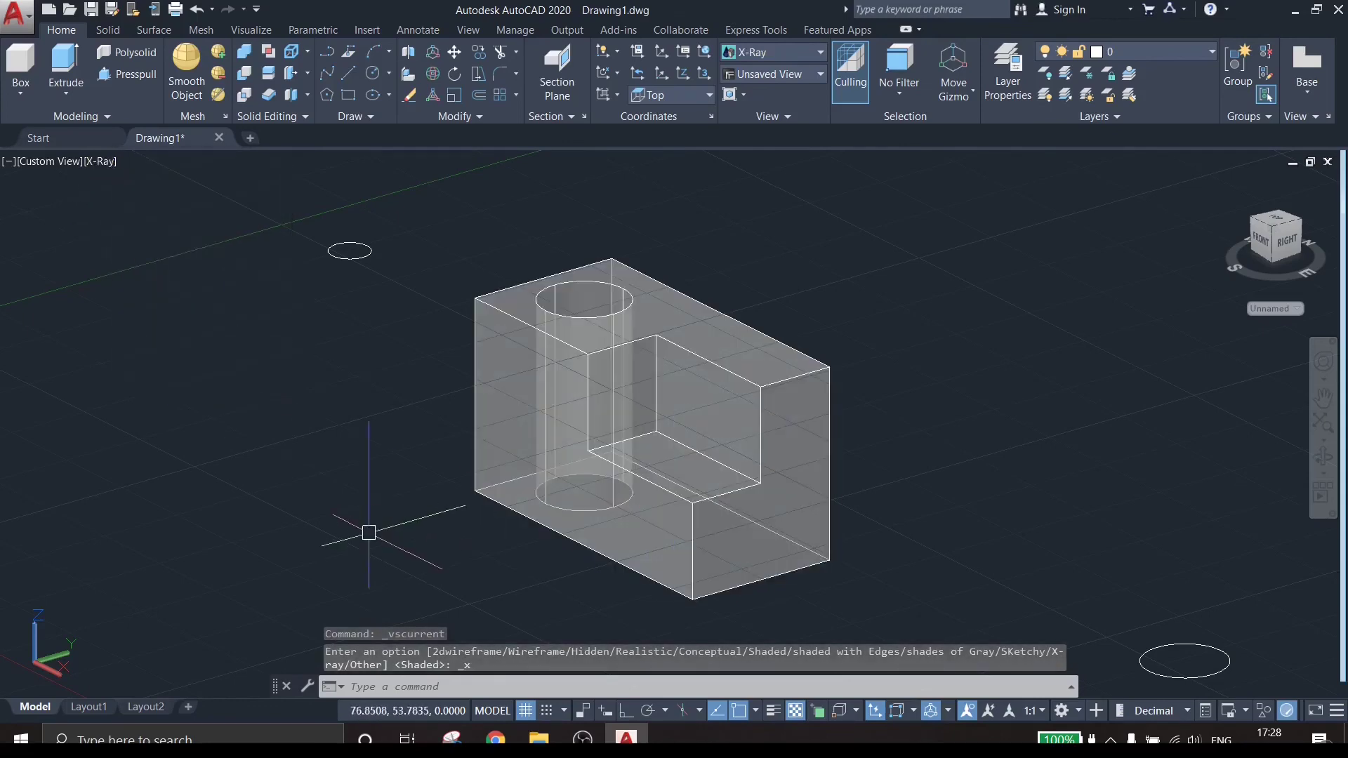
{"action": "left_click", "coordinate": [73, 163]}
{"action": "left_click", "coordinate": [96, 163]}
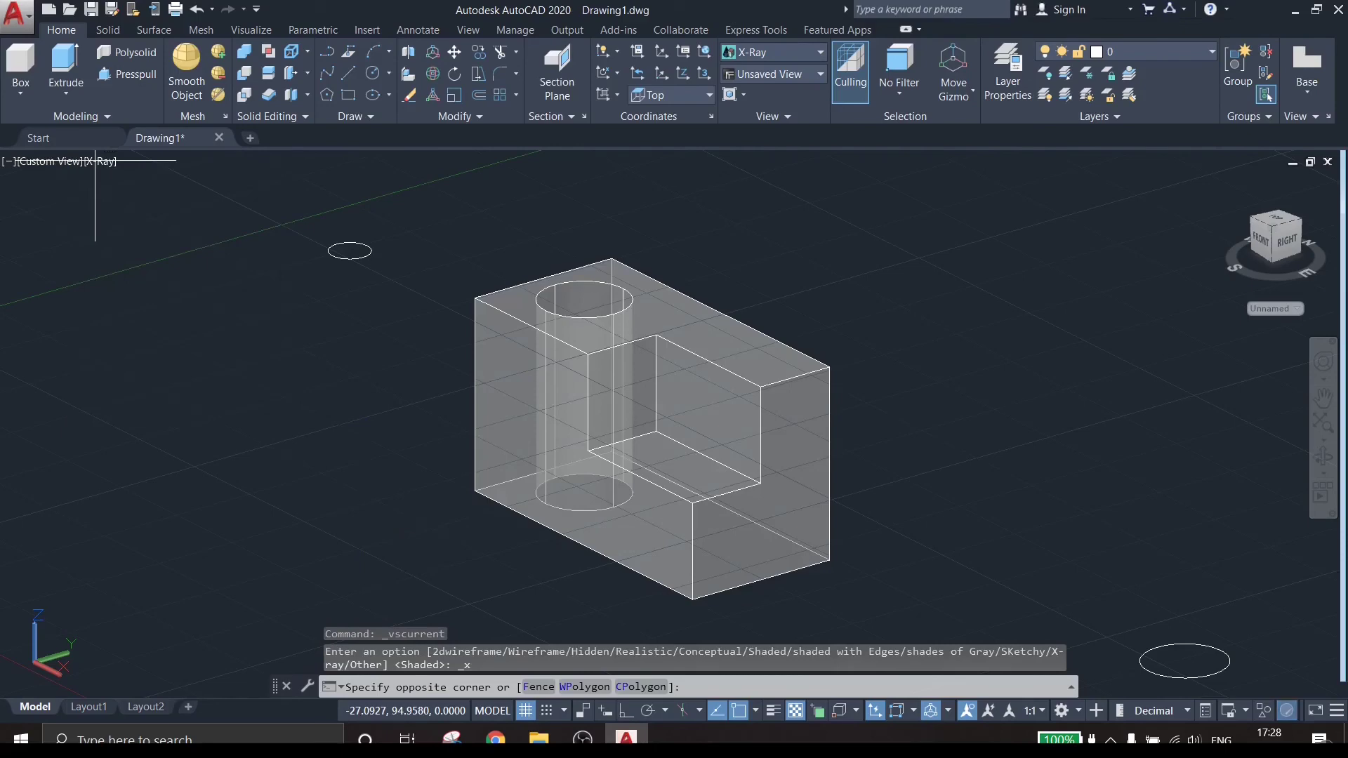
{"action": "left_click", "coordinate": [96, 163]}
{"action": "left_click", "coordinate": [95, 161]}
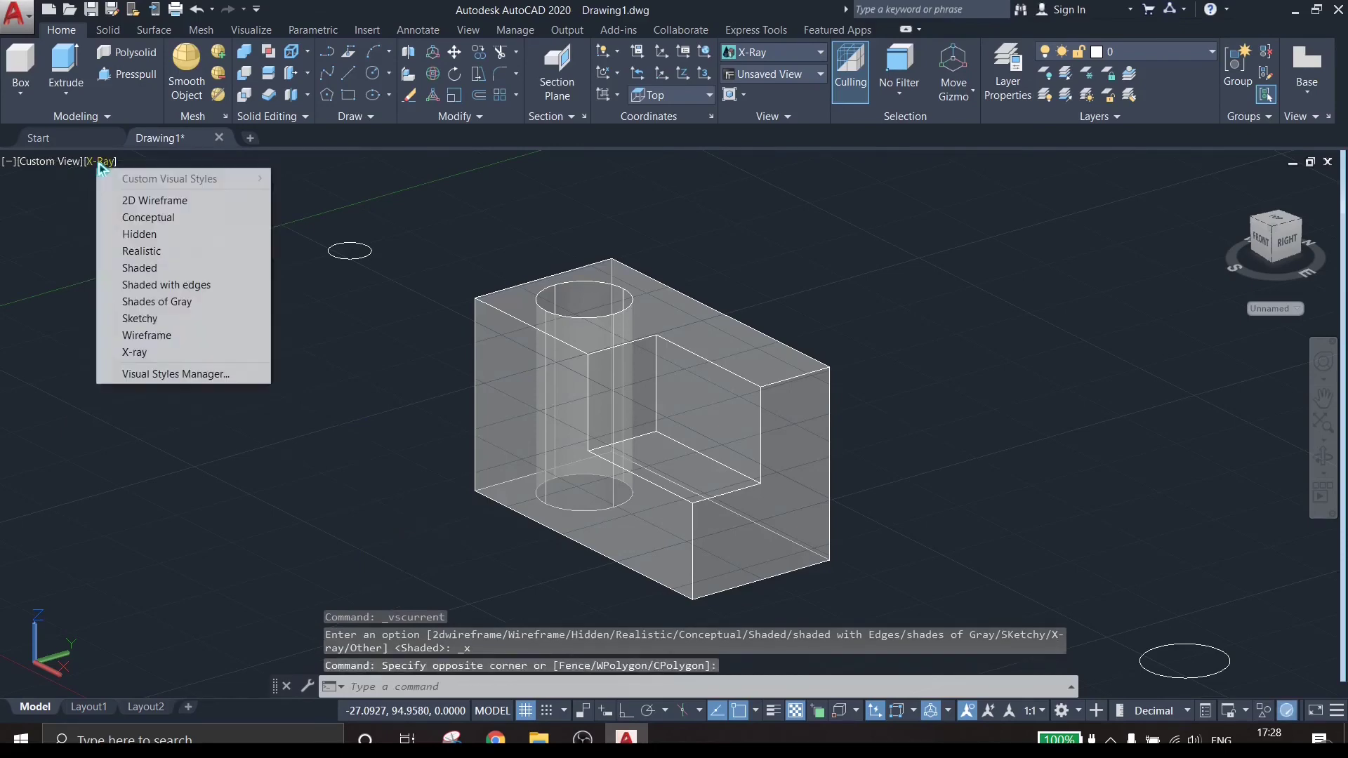
{"action": "left_click", "coordinate": [173, 209]}
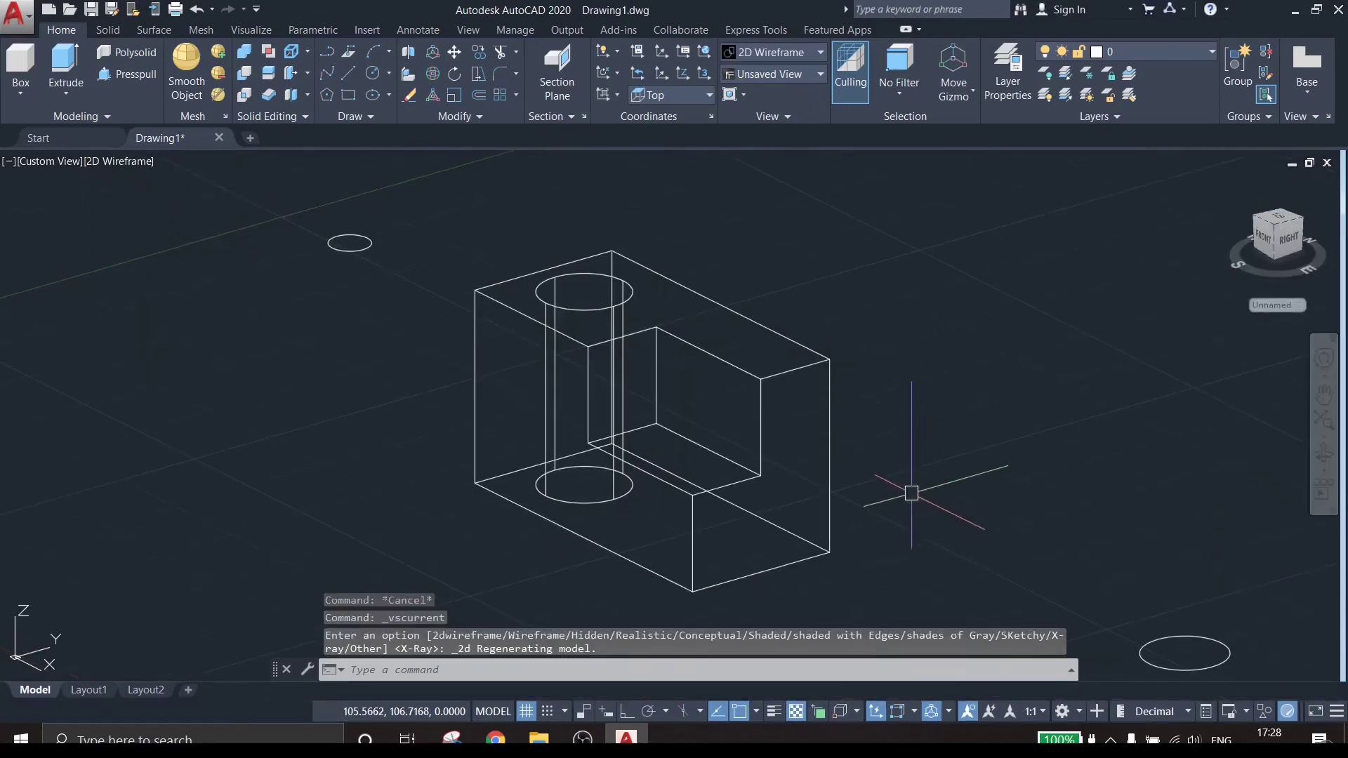
Step: Switch the solid from the custom view to the Top view, keeping the 2D Wireframe visual style
{"action": "left_click", "coordinate": [56, 165]}
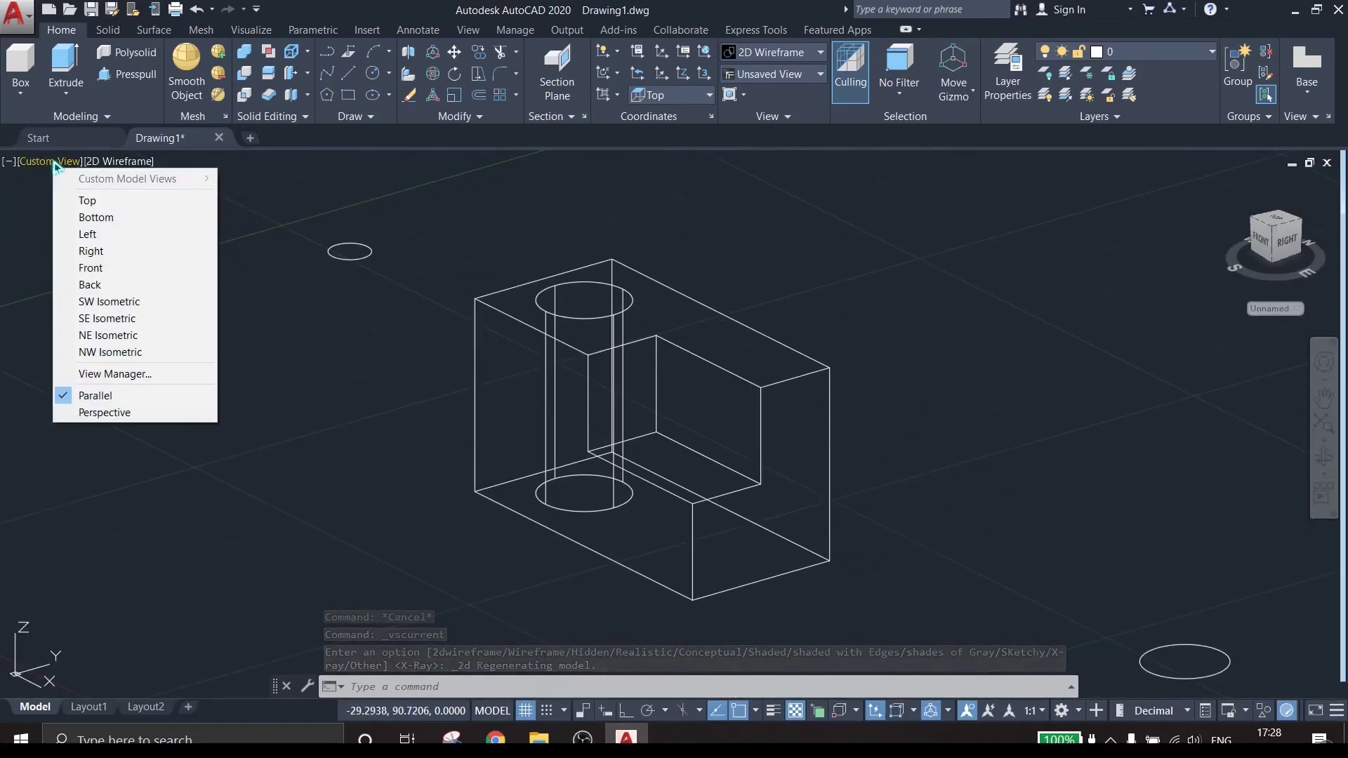
{"action": "left_click", "coordinate": [102, 204]}
{"action": "left_click", "coordinate": [91, 162]}
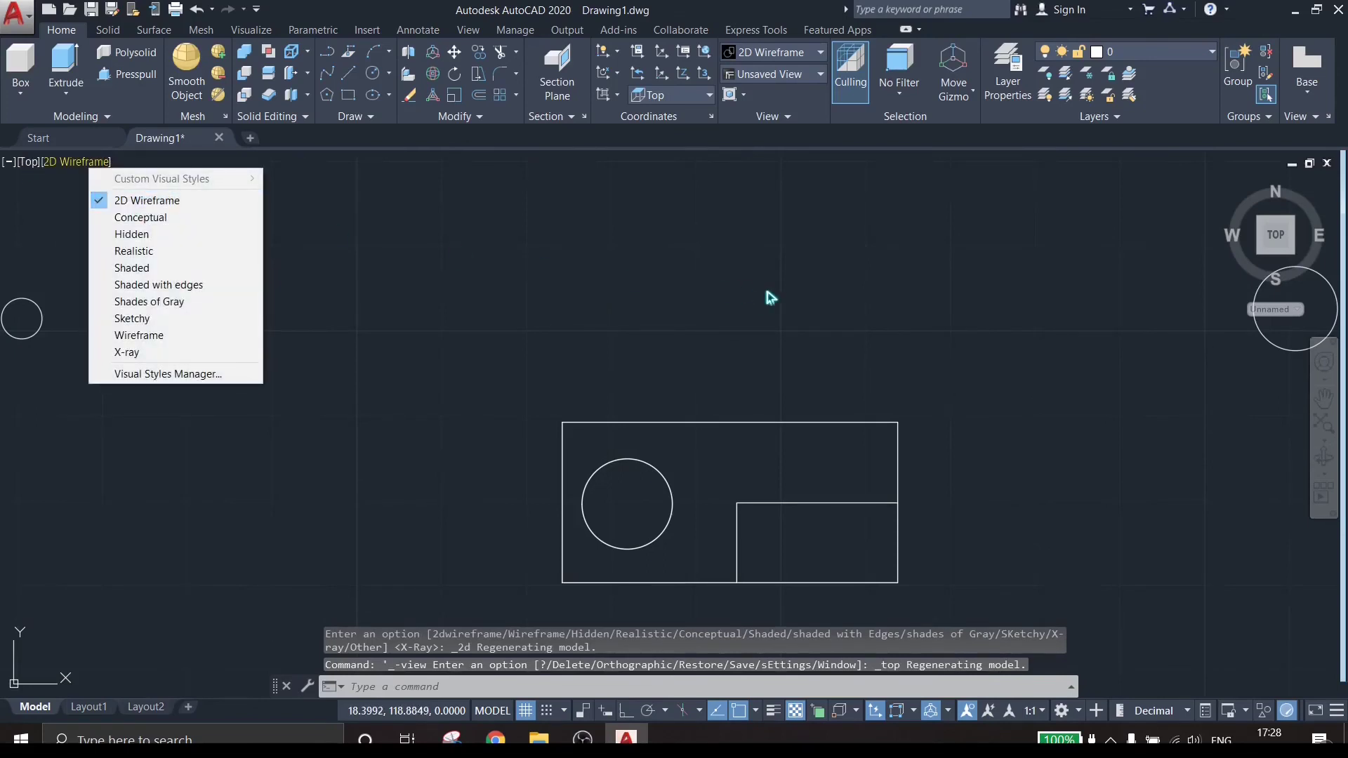
{"action": "left_click", "coordinate": [776, 284]}
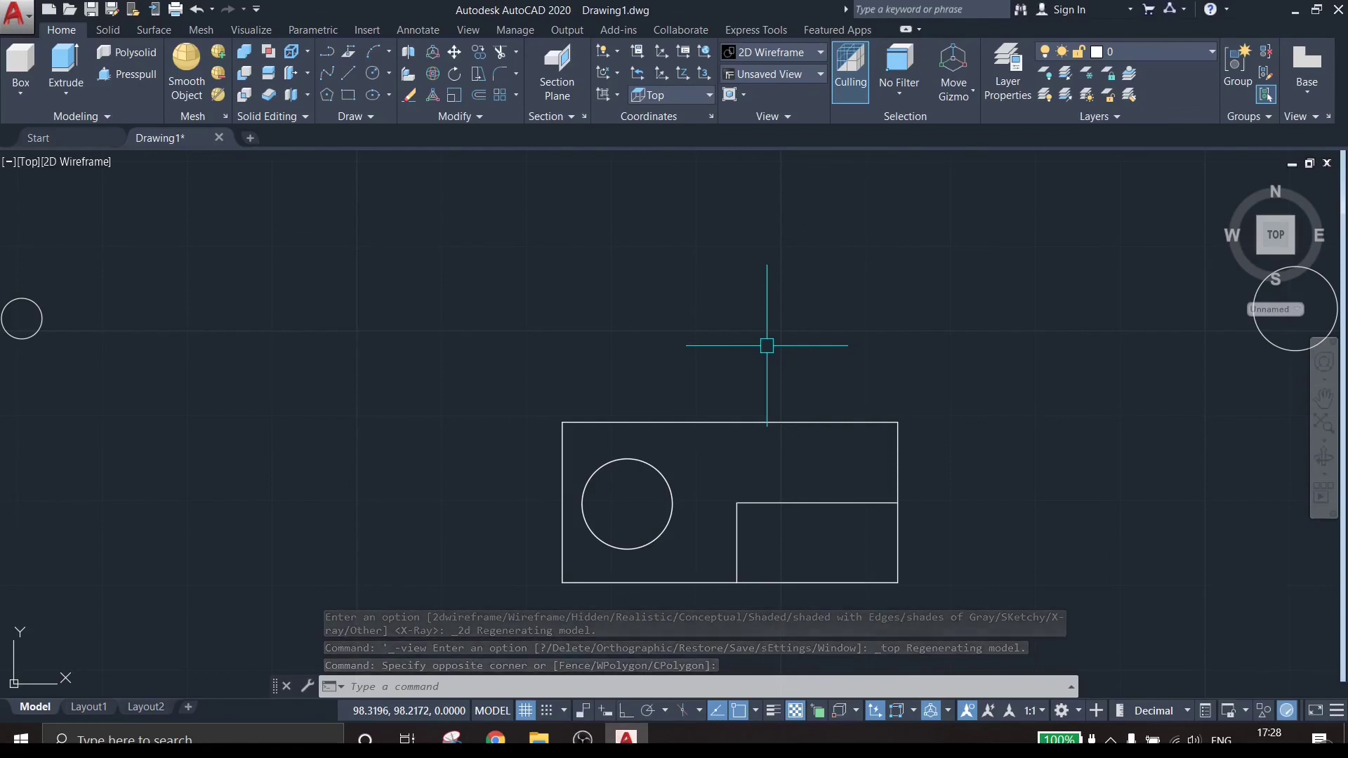
Step: Dock the floating command line beneath the drawing area
{"action": "mouse_move", "coordinate": [274, 688]}
{"action": "left_mouse_down"}
{"action": "mouse_move", "coordinate": [283, 627]}
{"action": "mouse_move", "coordinate": [340, 499]}
{"action": "mouse_move", "coordinate": [298, 700]}
{"action": "left_mouse_up"}
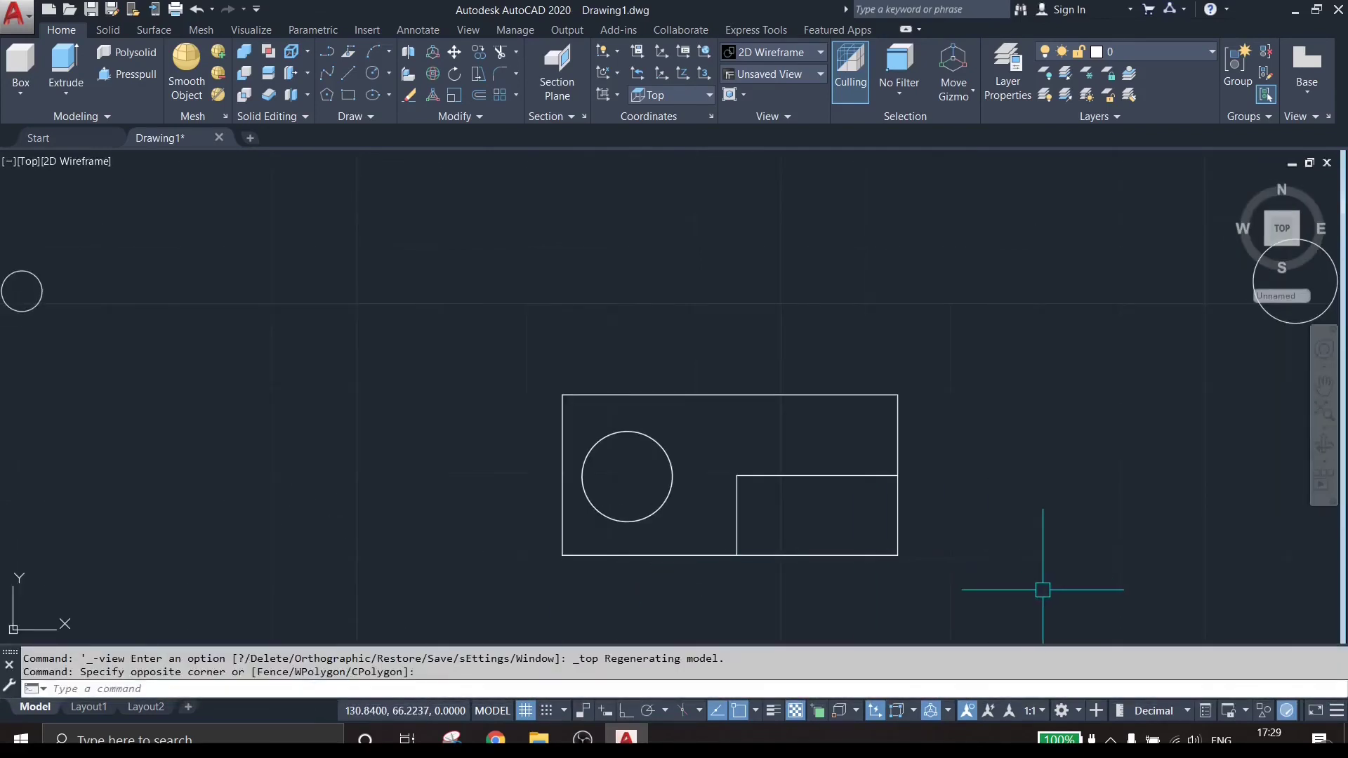